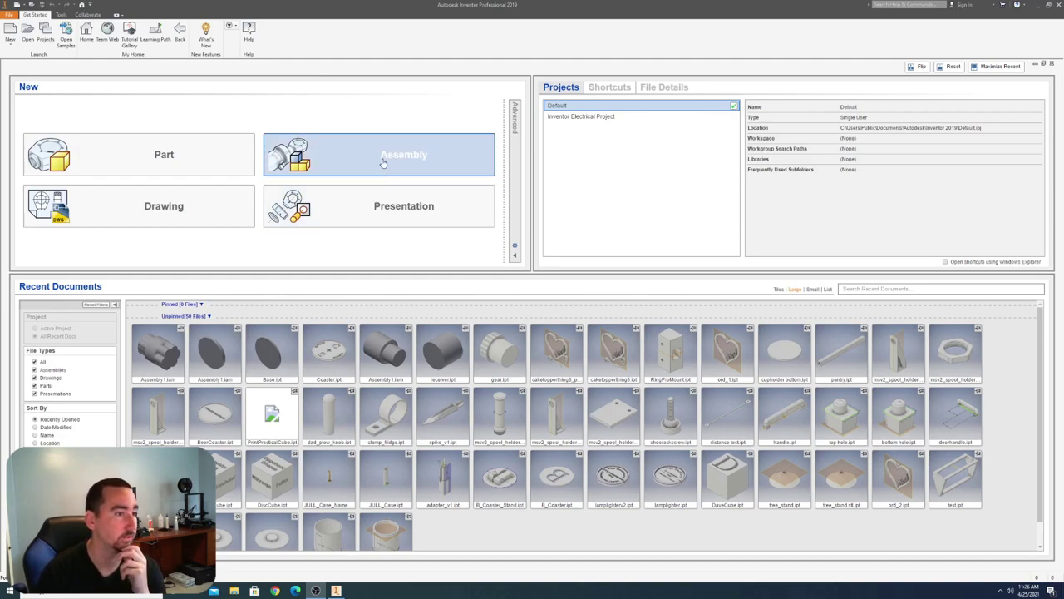
- Start a new Standard (mm) assembly and create an in-place part named Handle from the Standard (mm) part template
click(10, 33)
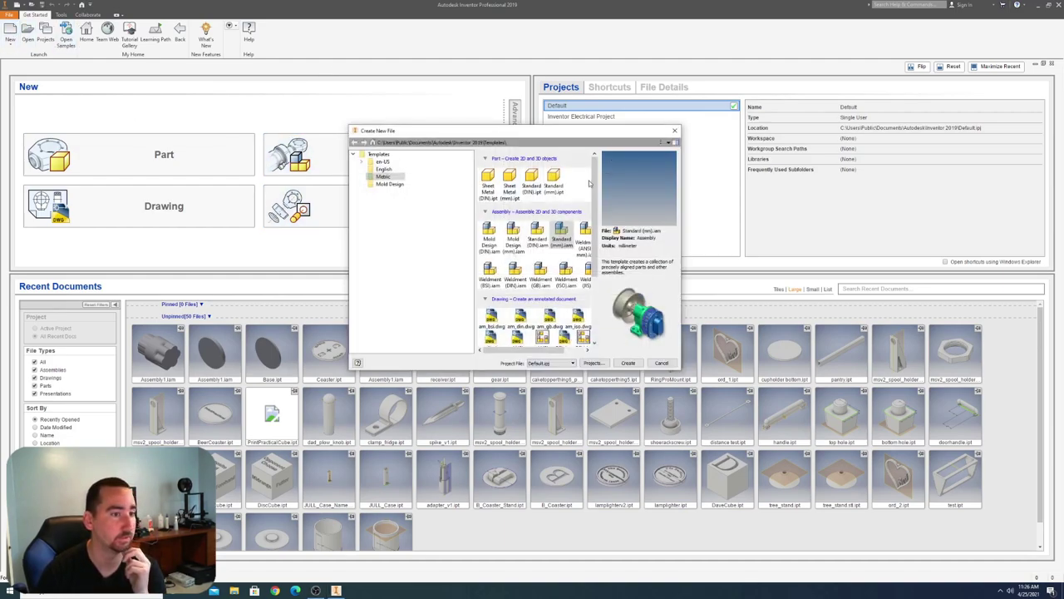
click(627, 363)
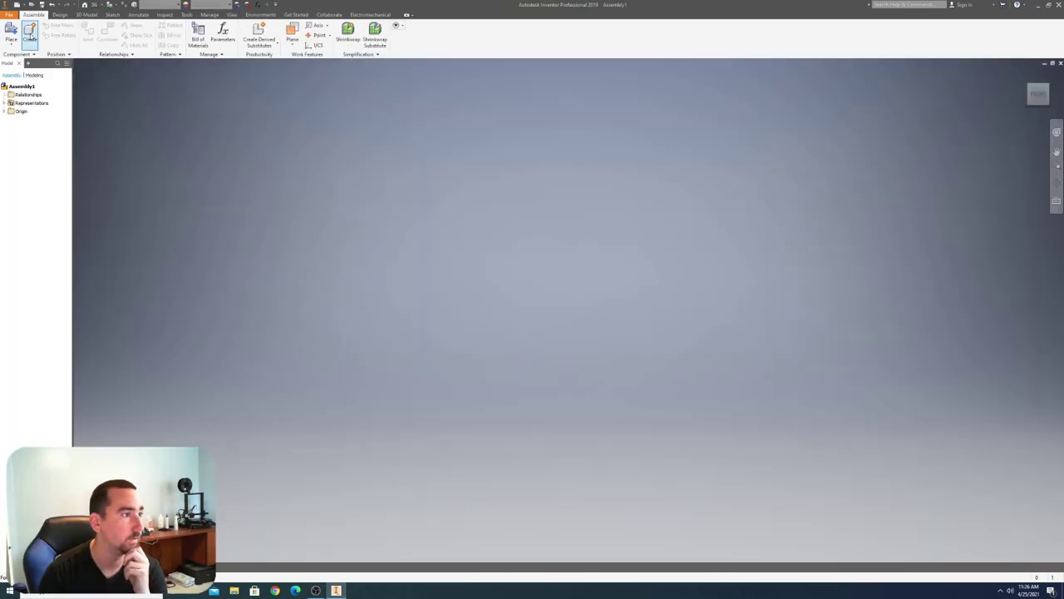
click(30, 37)
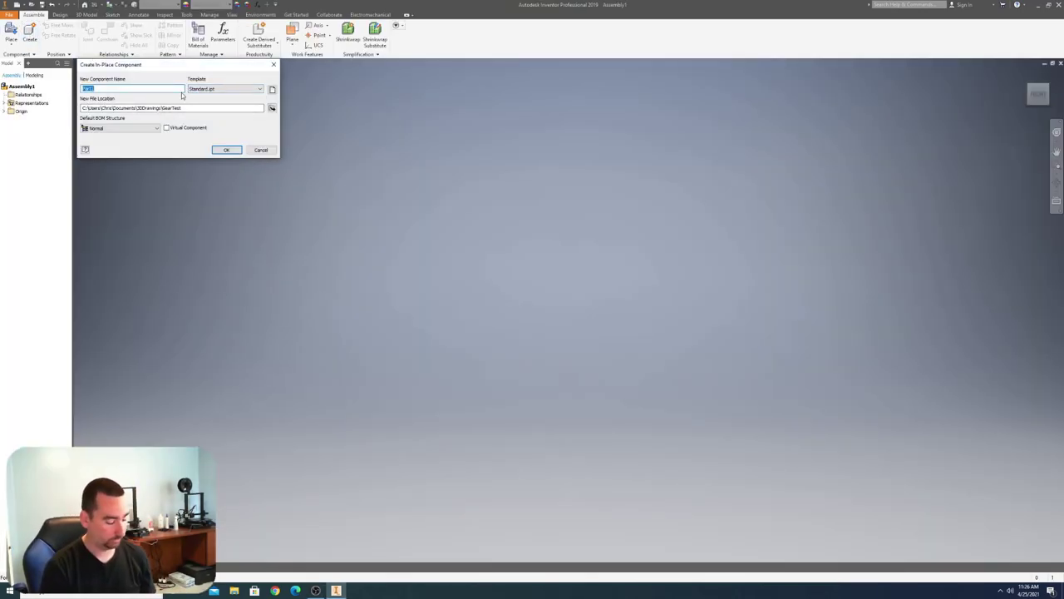
text(Handle)
click(272, 89)
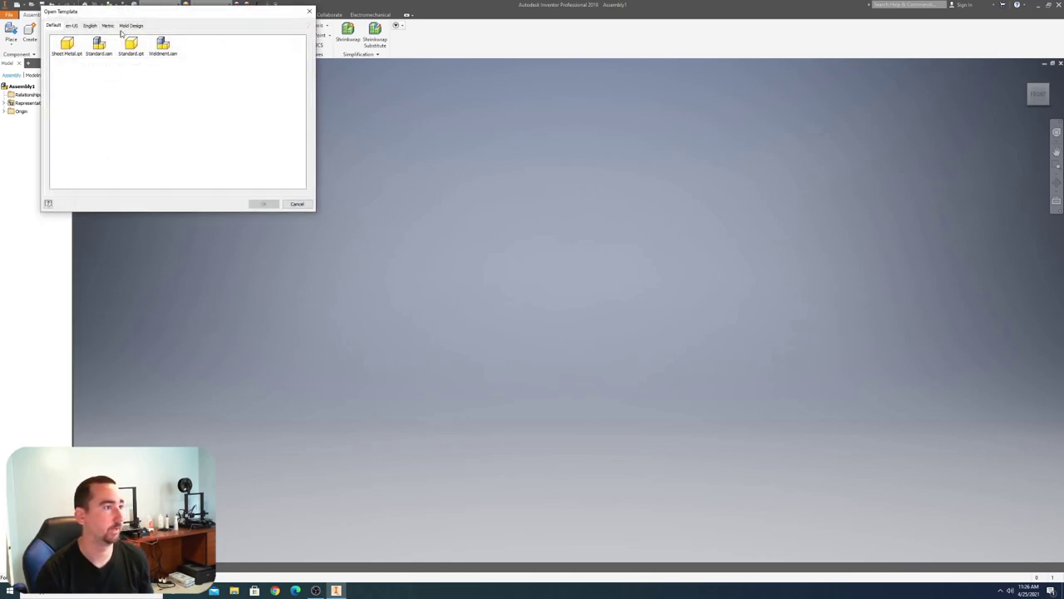
click(108, 25)
double_click(244, 77)
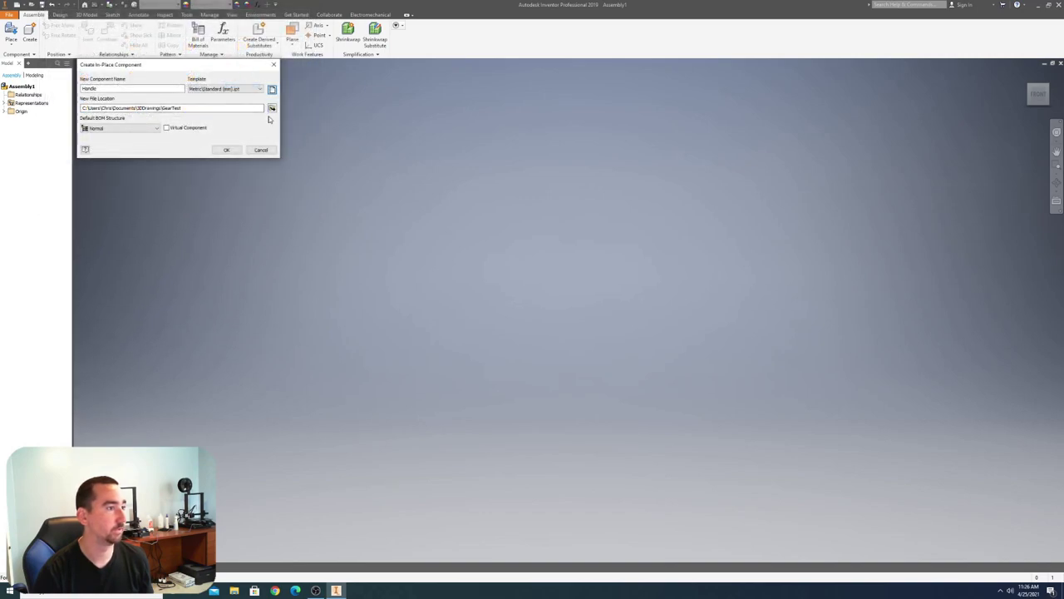
- Save the Handle part in a new CupHolder folder under PrintPractical
click(272, 108)
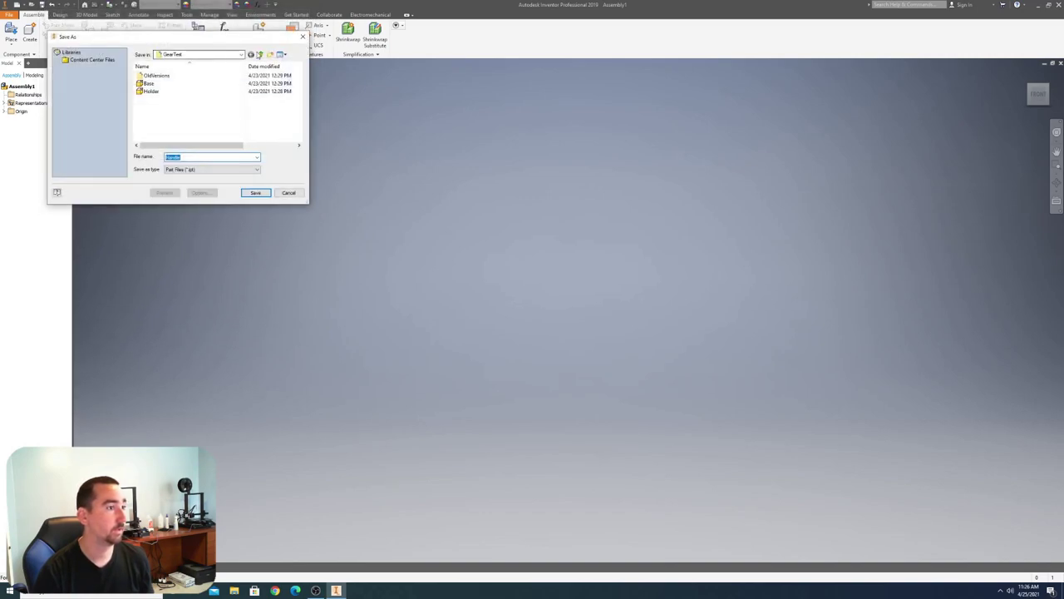
click(260, 54)
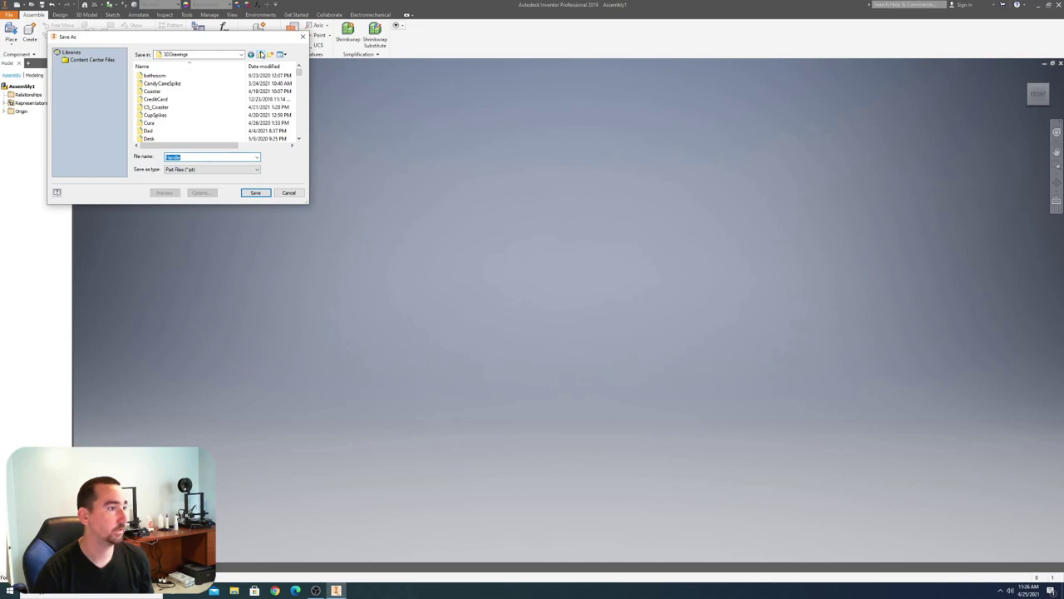
click(262, 54)
scroll(212, 107, down, 10)
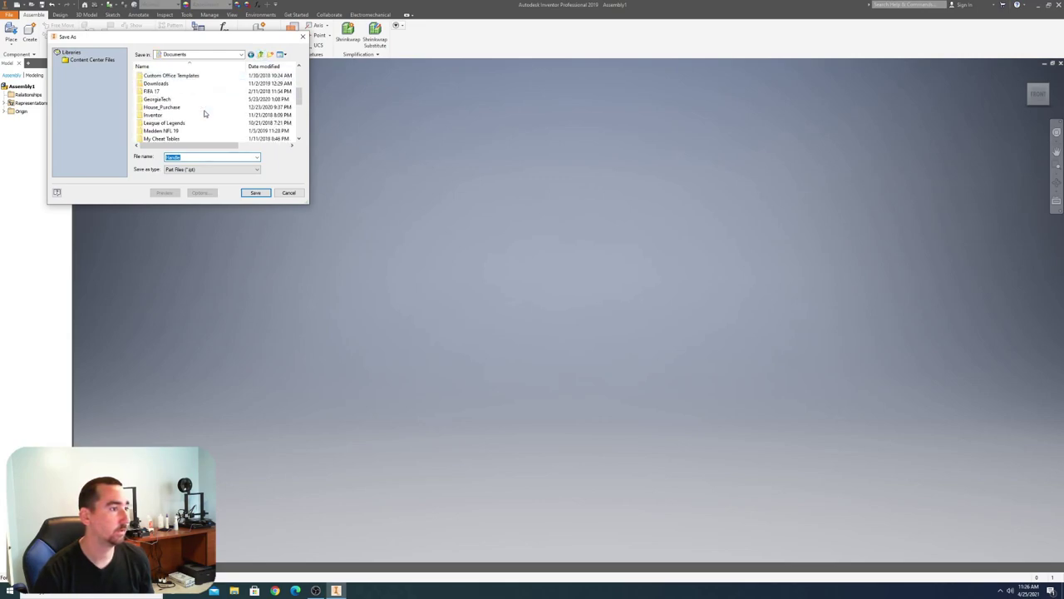
scroll(204, 113, up, 3)
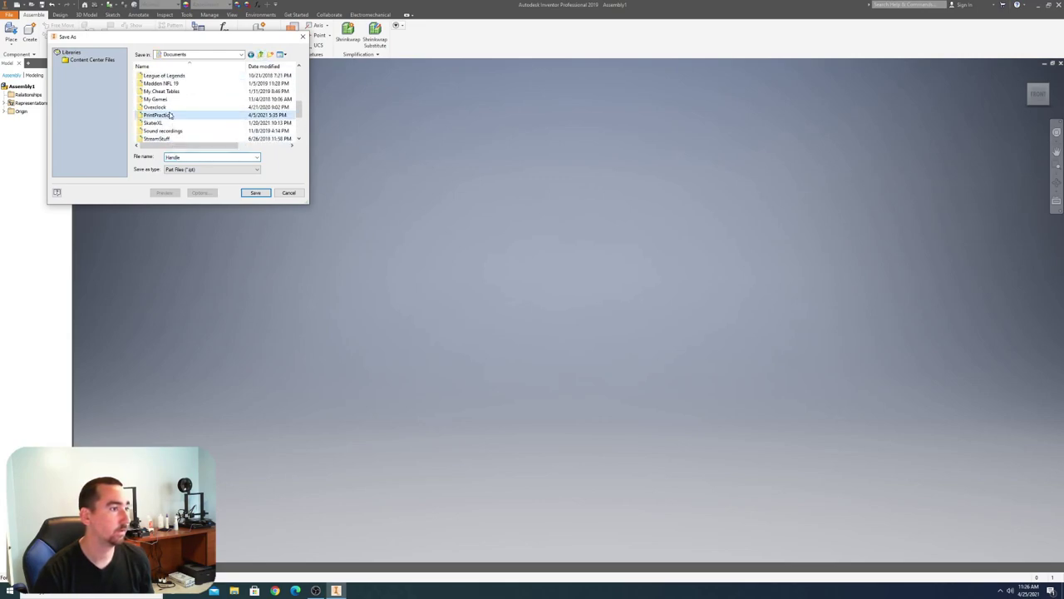
double_click(175, 111)
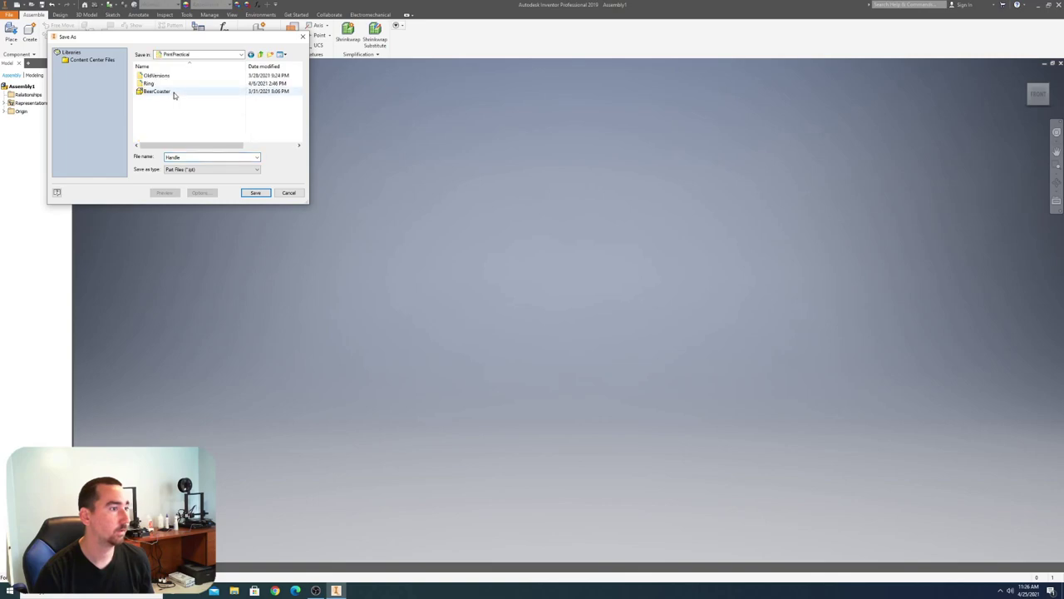
click(272, 55)
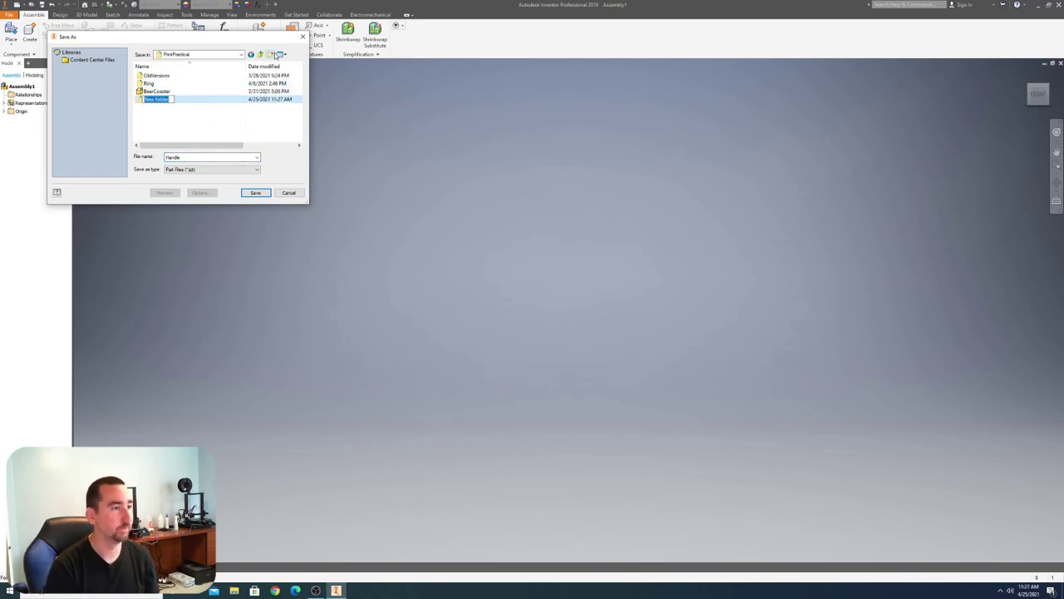
text(CupHolder)
key(Return)
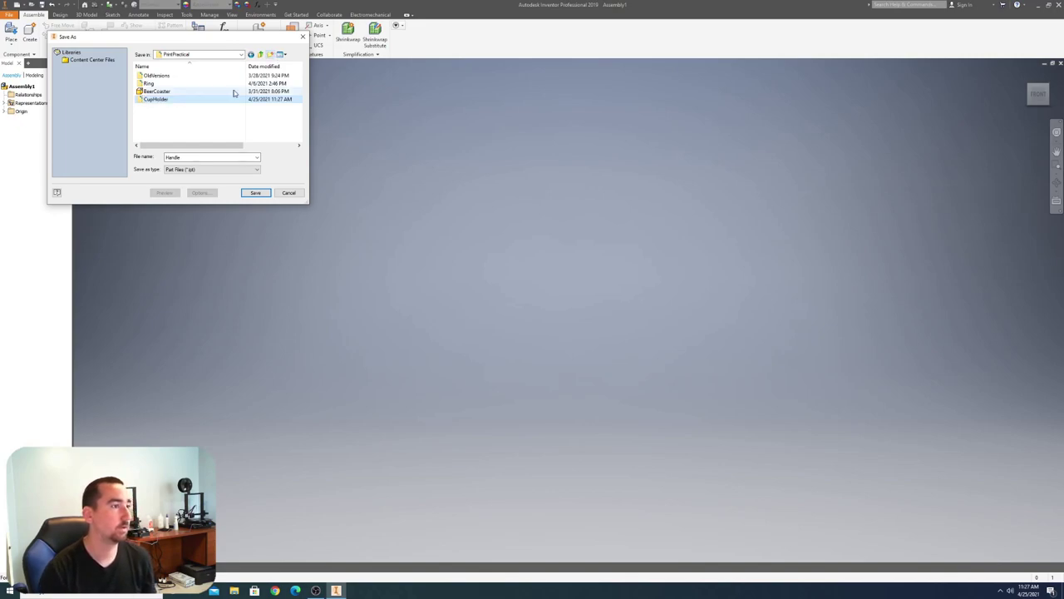
double_click(158, 99)
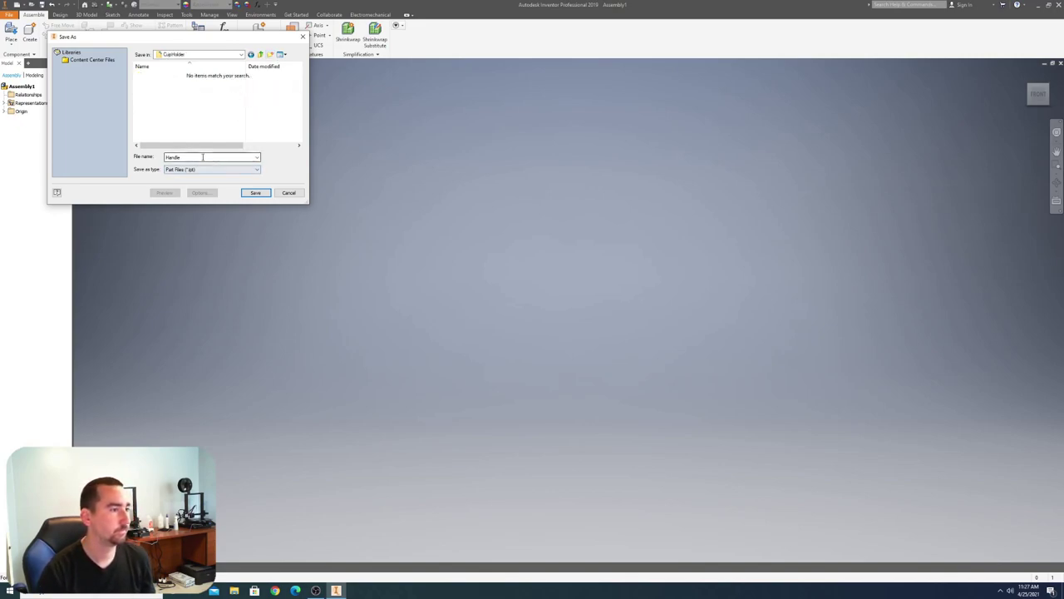
click(255, 193)
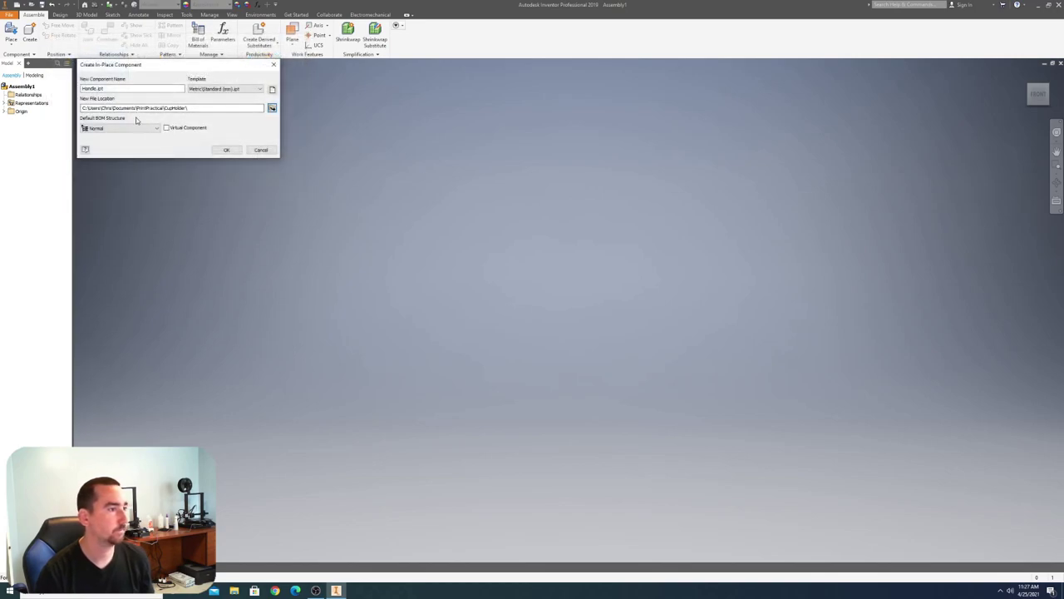
click(227, 151)
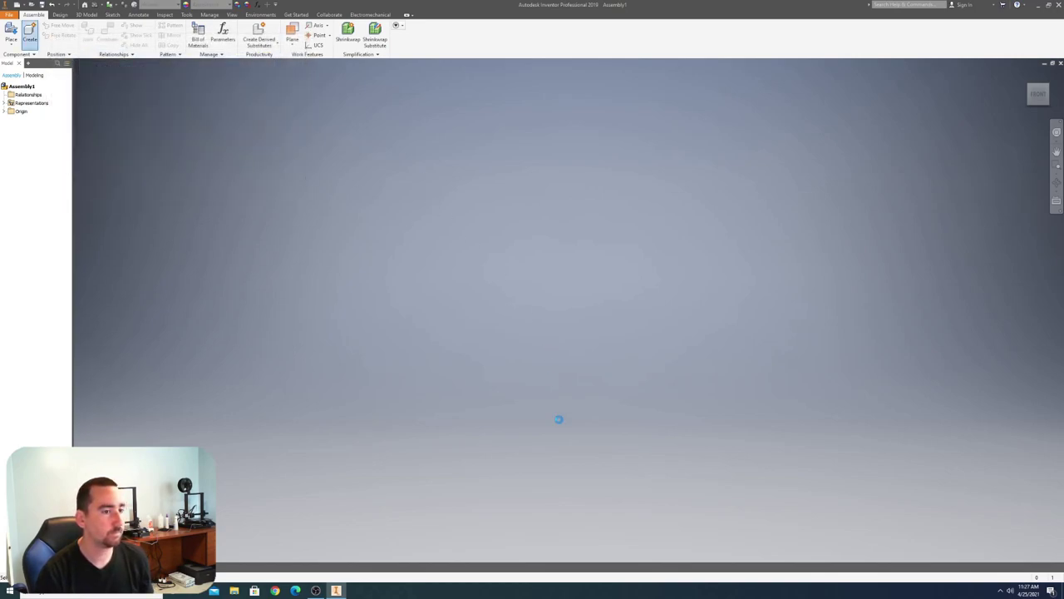
- Place the Handle part in the assembly and start a sketch on its XY plane
click(197, 221)
click(505, 320)
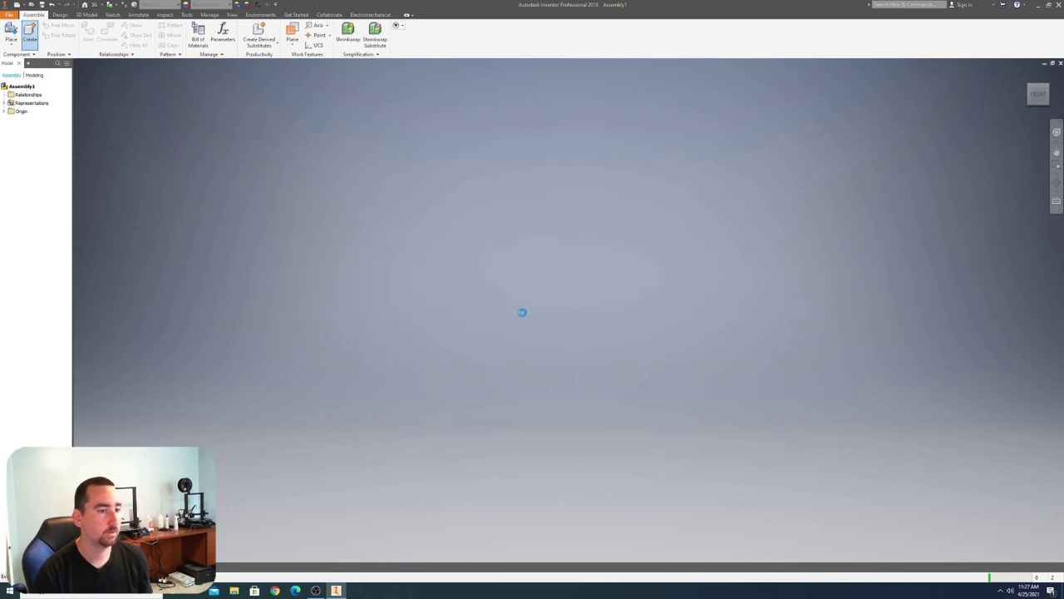
click(15, 31)
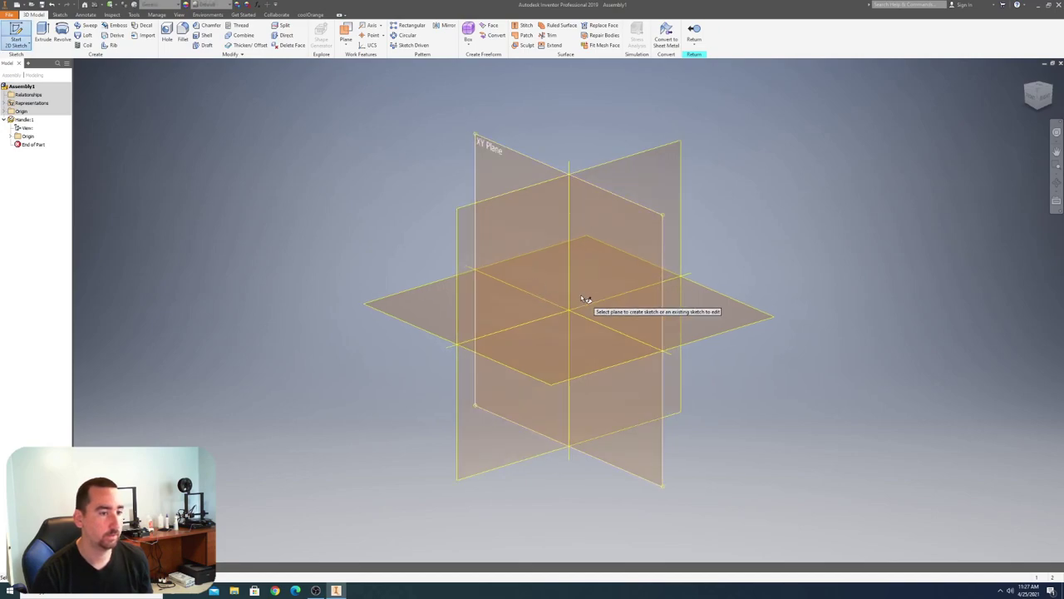
click(564, 347)
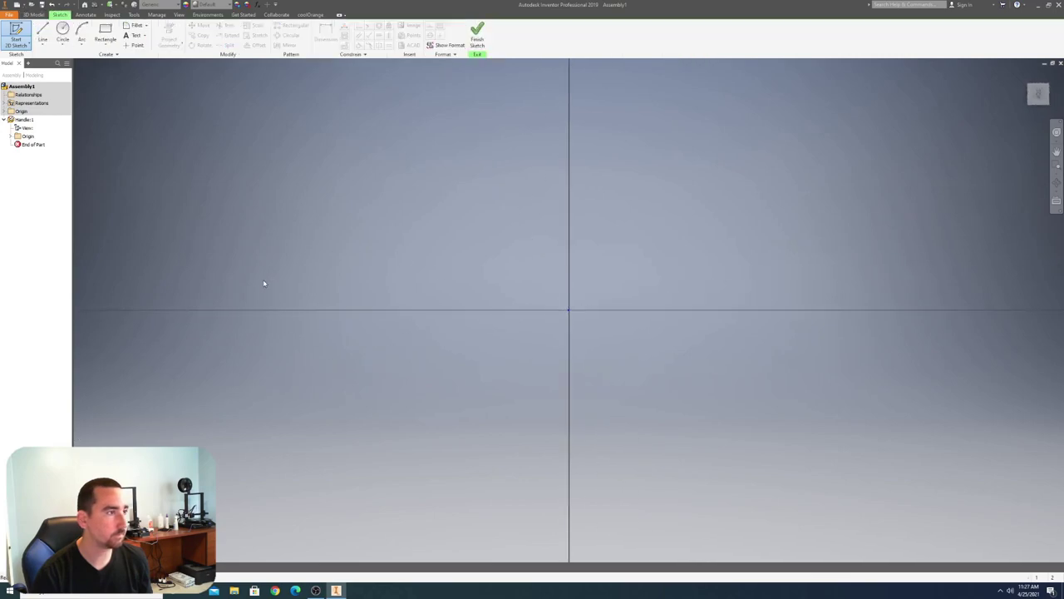
- Draw a 24.5 mm diameter circle centred on the sketch origin
key(c)
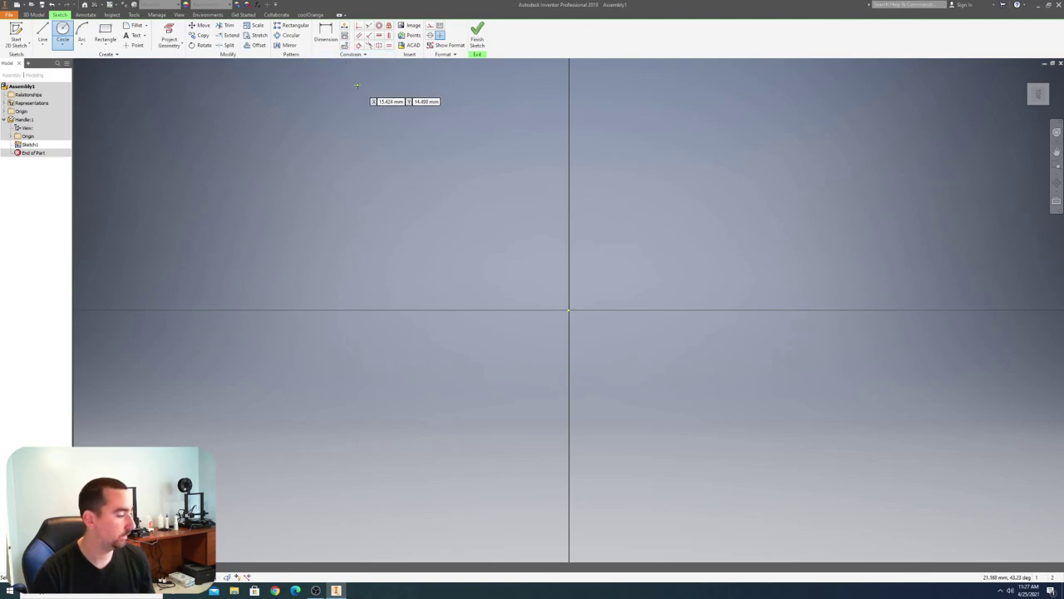
click(570, 309)
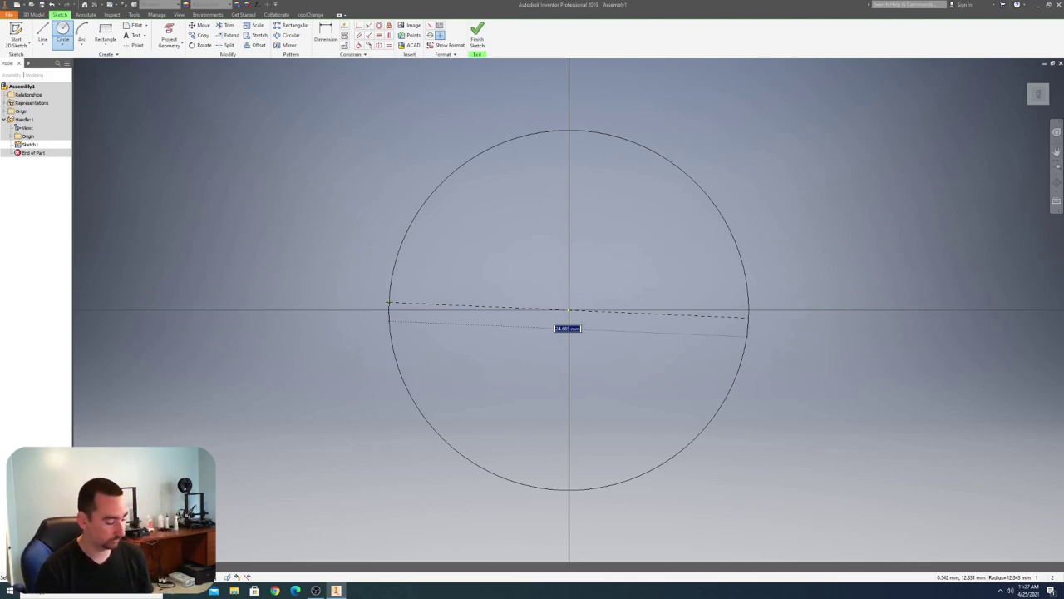
text(2)
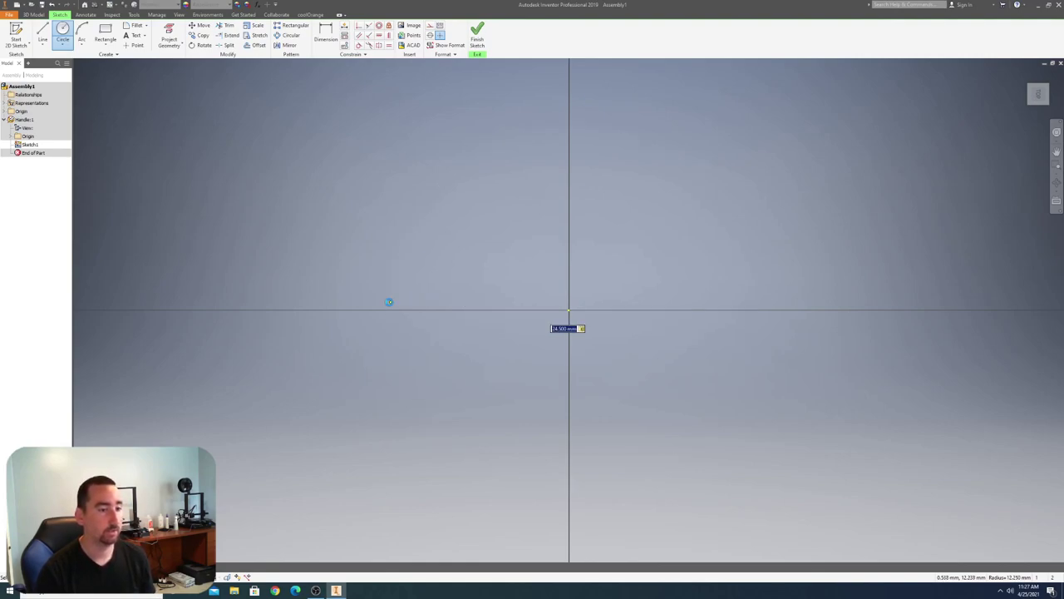
key(Return)
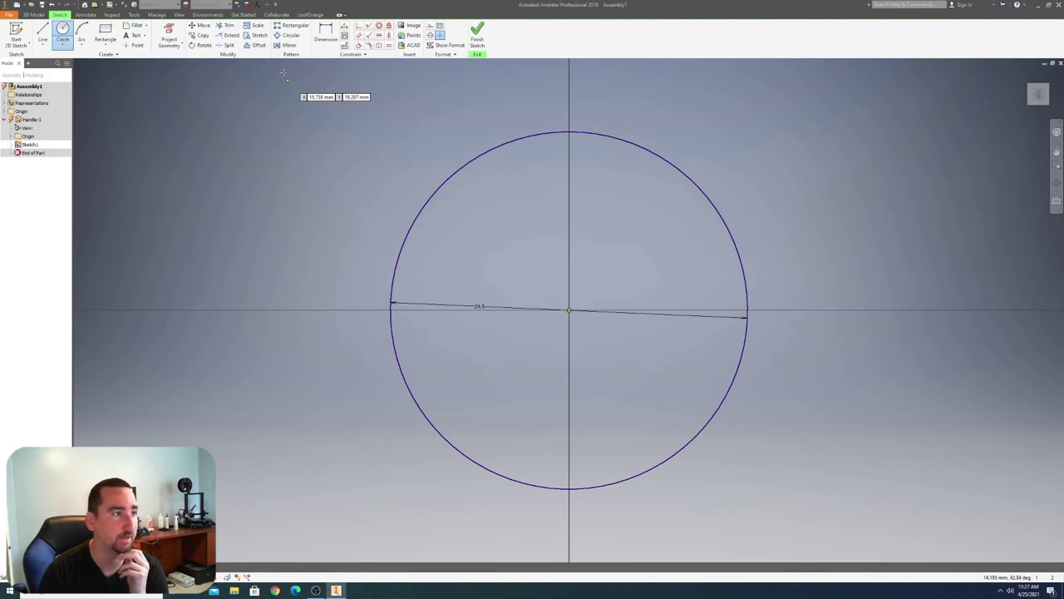
- Add an outer circle offset 2.5 mm outside the 24.5 mm circle
click(255, 45)
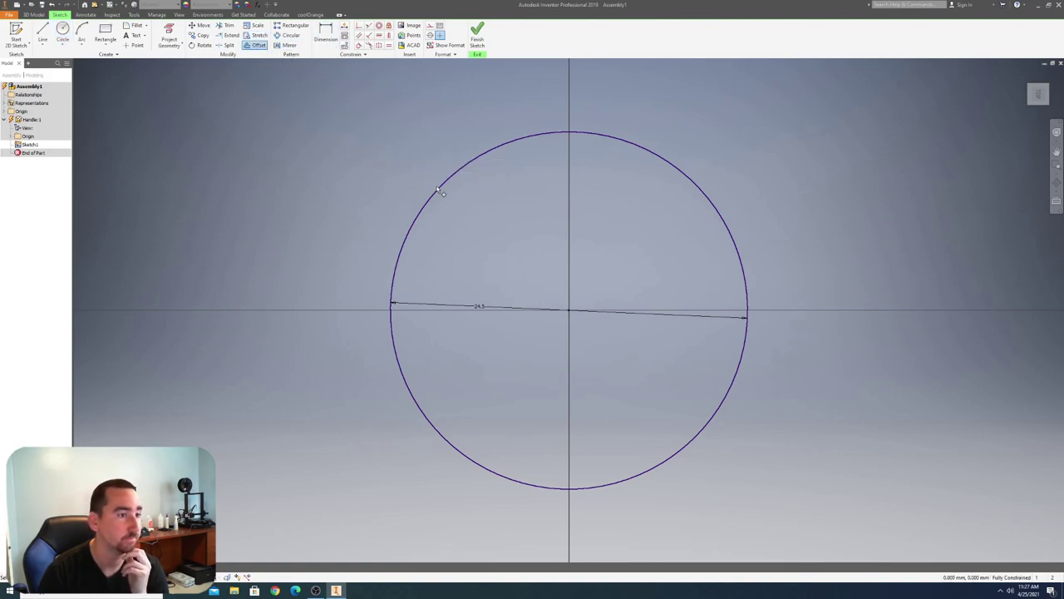
click(438, 191)
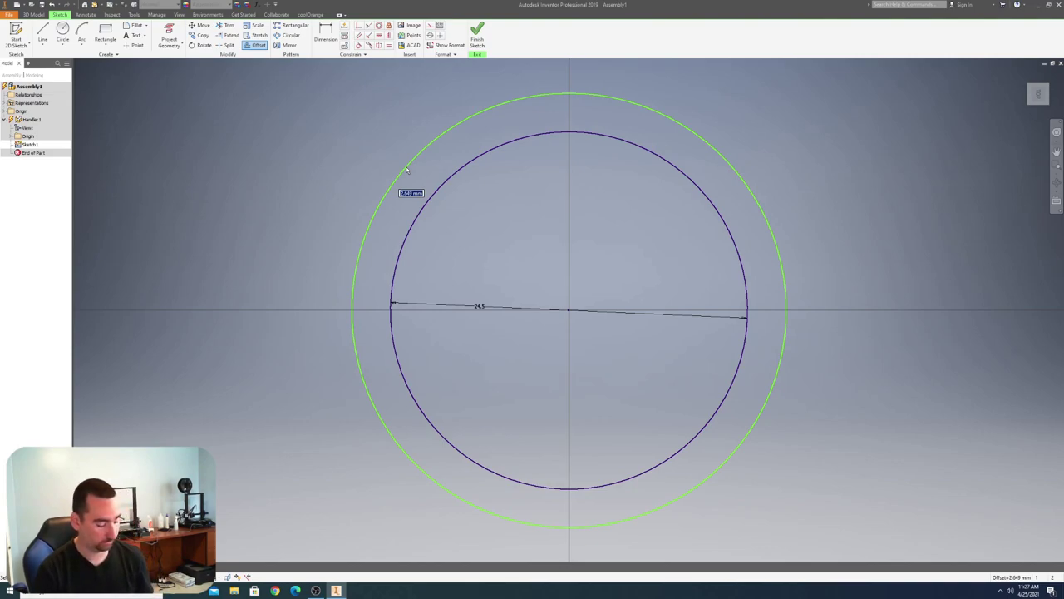
text(24)
text(.5)
key(Escape)
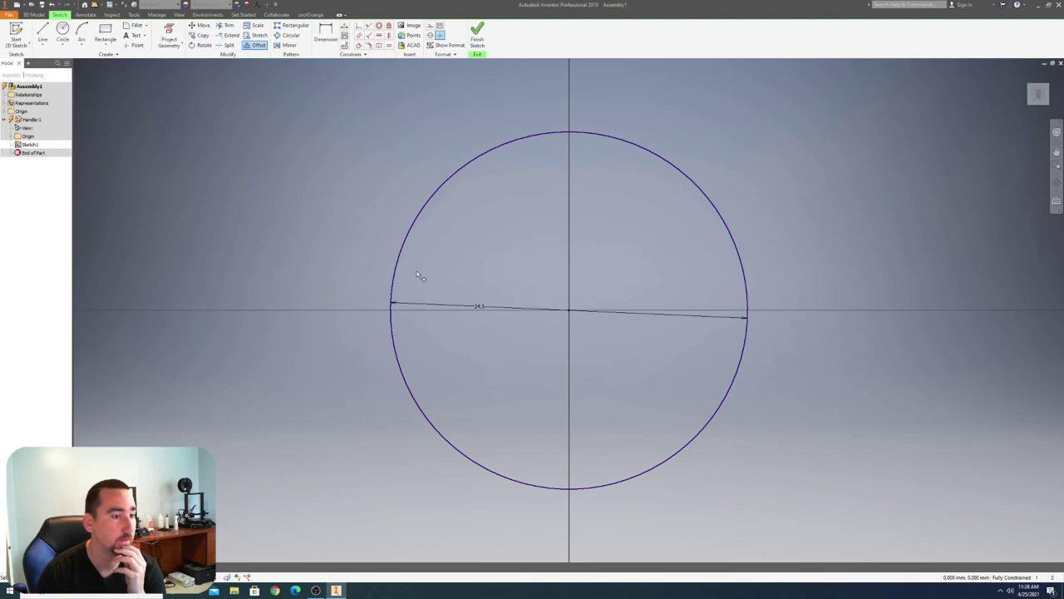
click(508, 310)
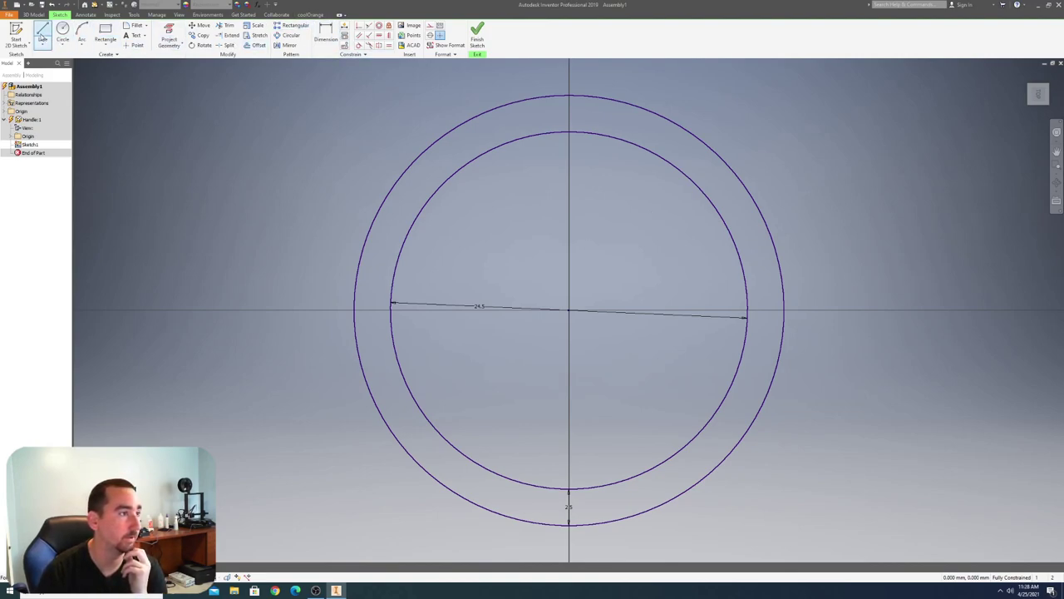
- Draw two cut lines between the circles, a horizontal one on the left and one at the top
click(42, 33)
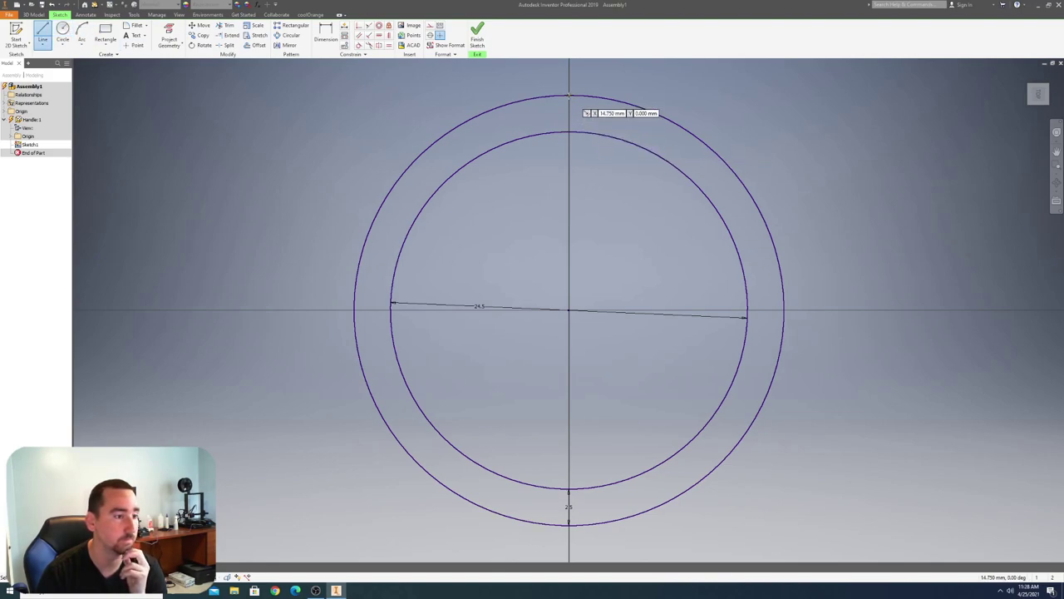
click(354, 310)
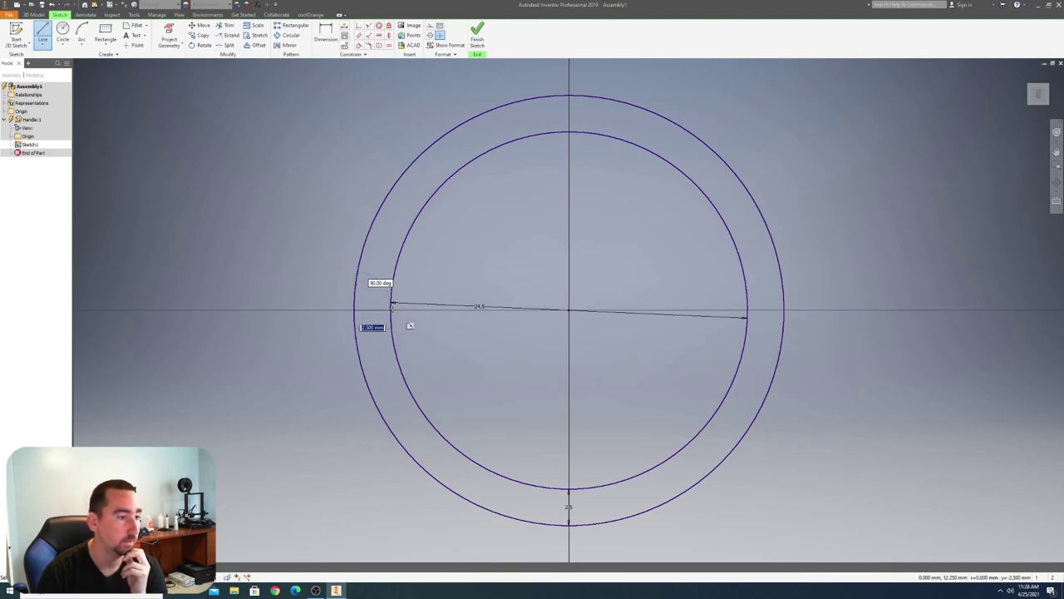
double_click(391, 310)
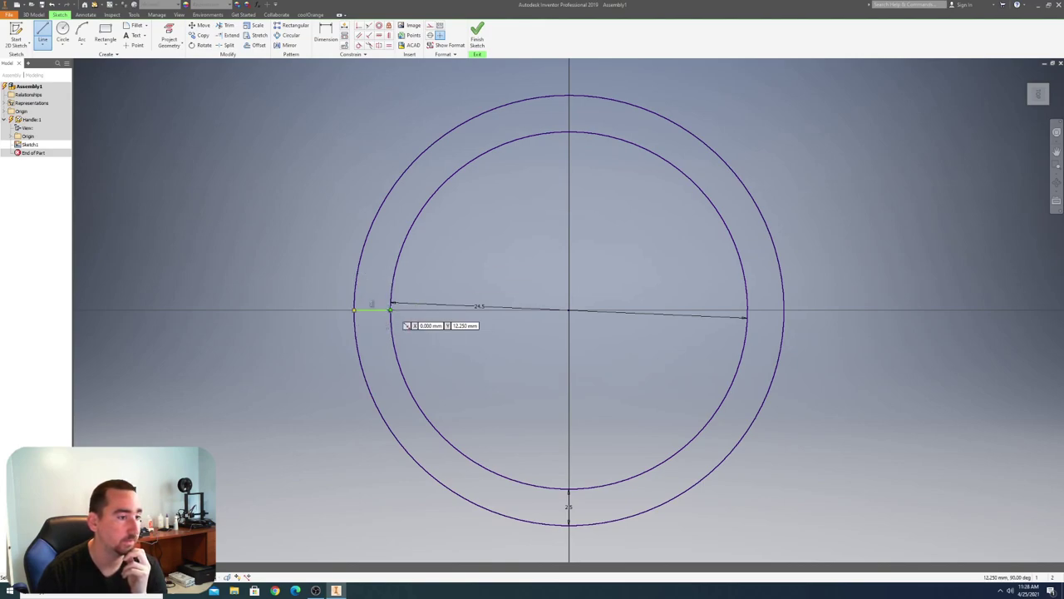
click(456, 127)
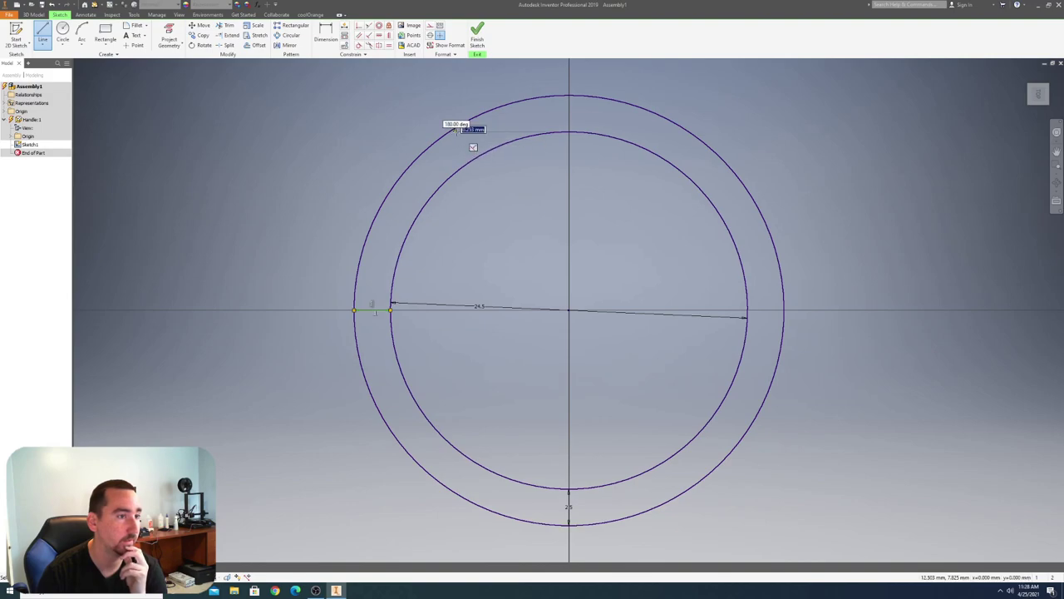
double_click(487, 176)
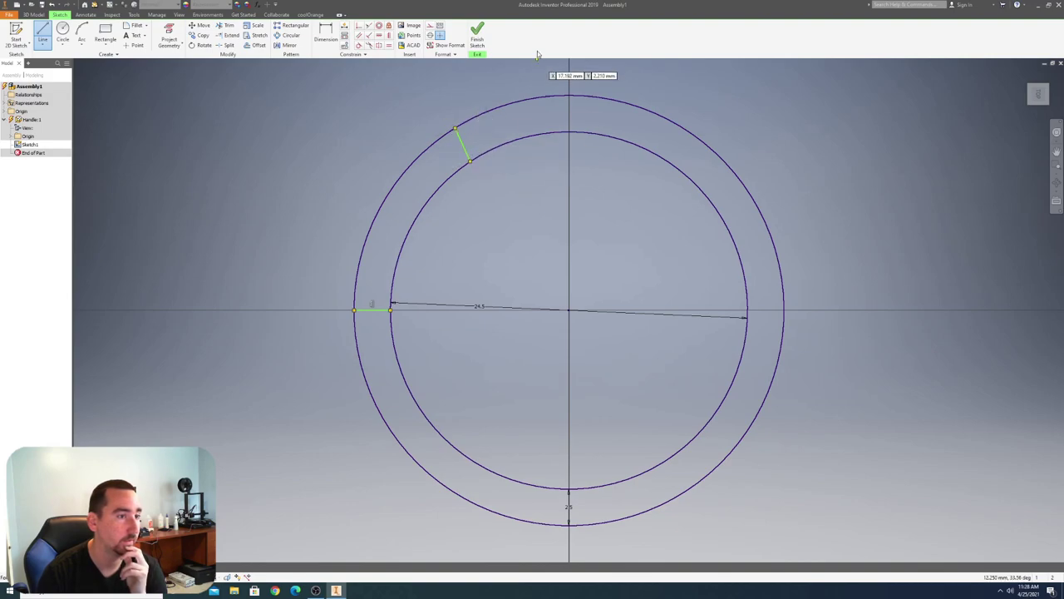
- Make the top cut line perpendicular to the inner circle and dimension it 60° from the horizontal line
click(369, 35)
click(463, 143)
click(479, 158)
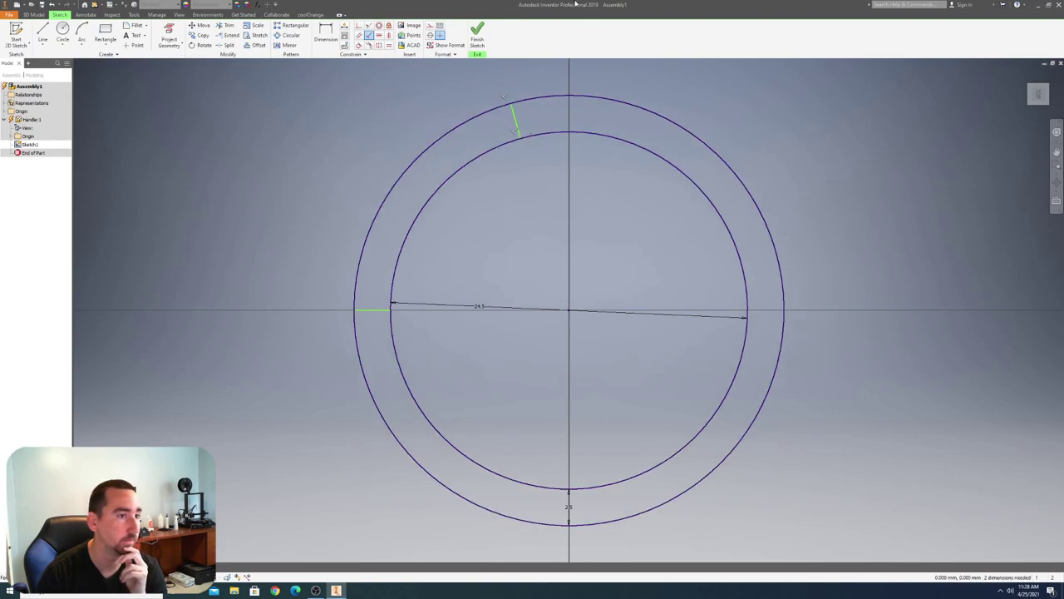
click(326, 33)
click(516, 123)
click(375, 309)
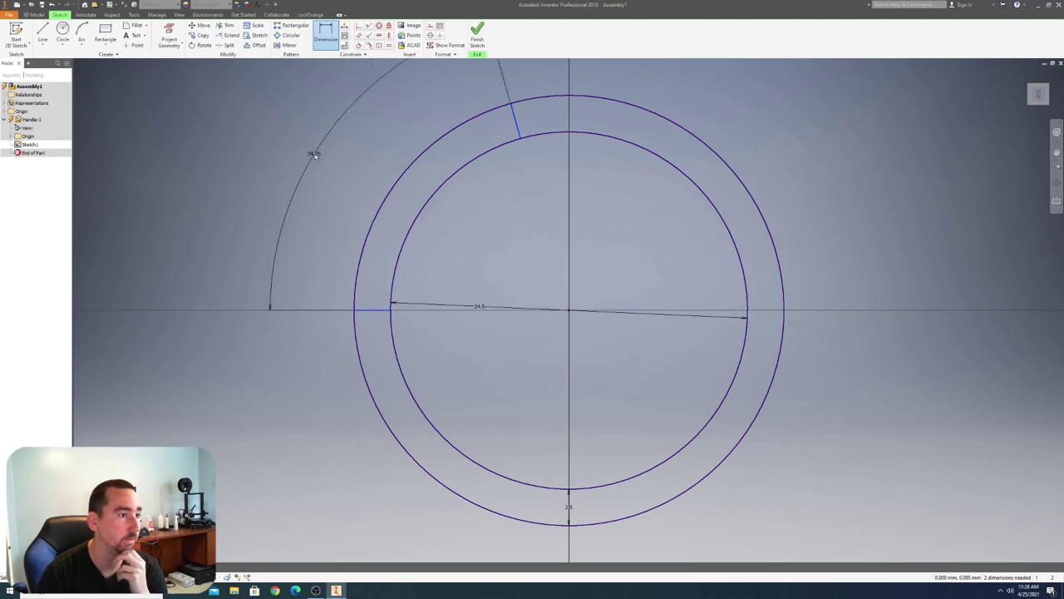
click(314, 156)
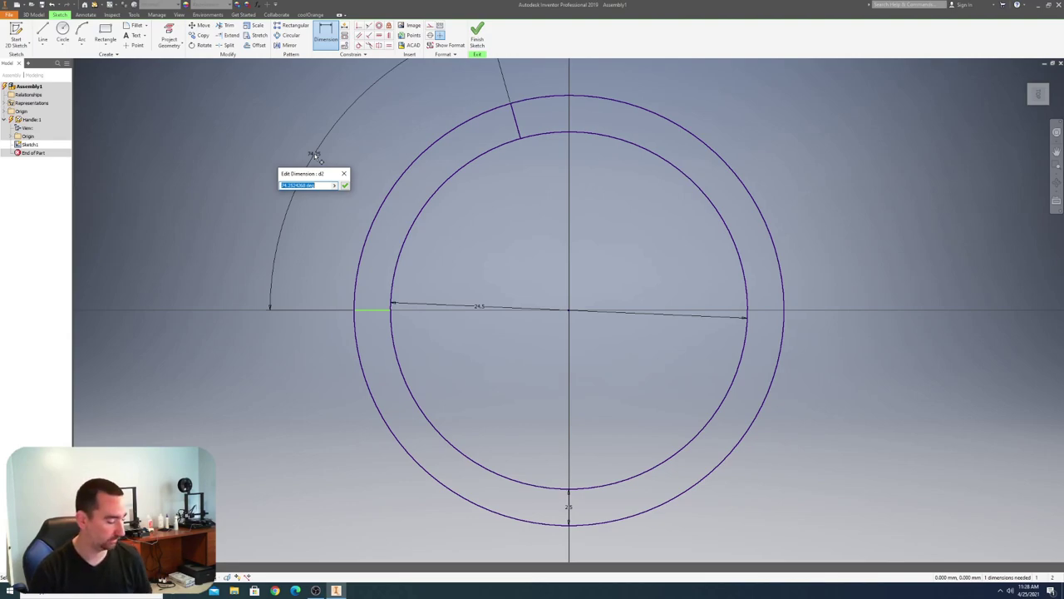
text(120)
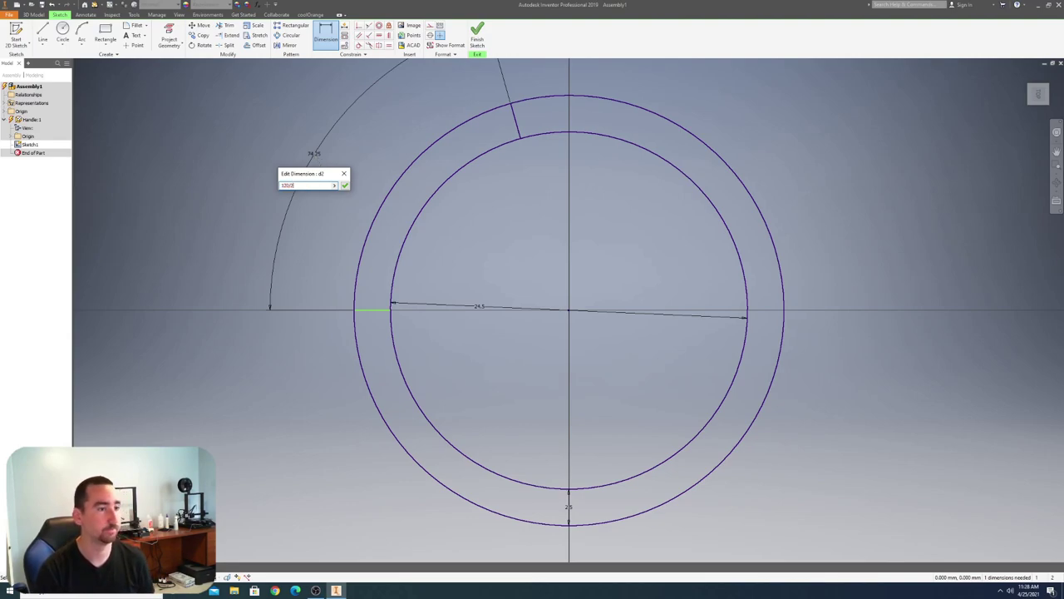
key(Return)
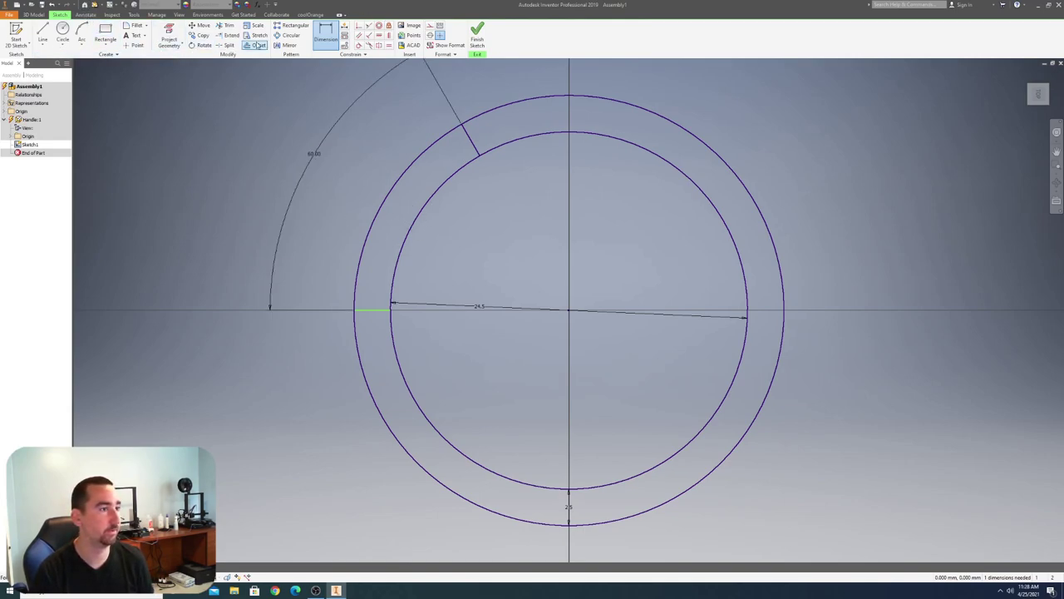
- Mirror the slanted top cut line about the horizontal cut line to create its lower copy
click(291, 45)
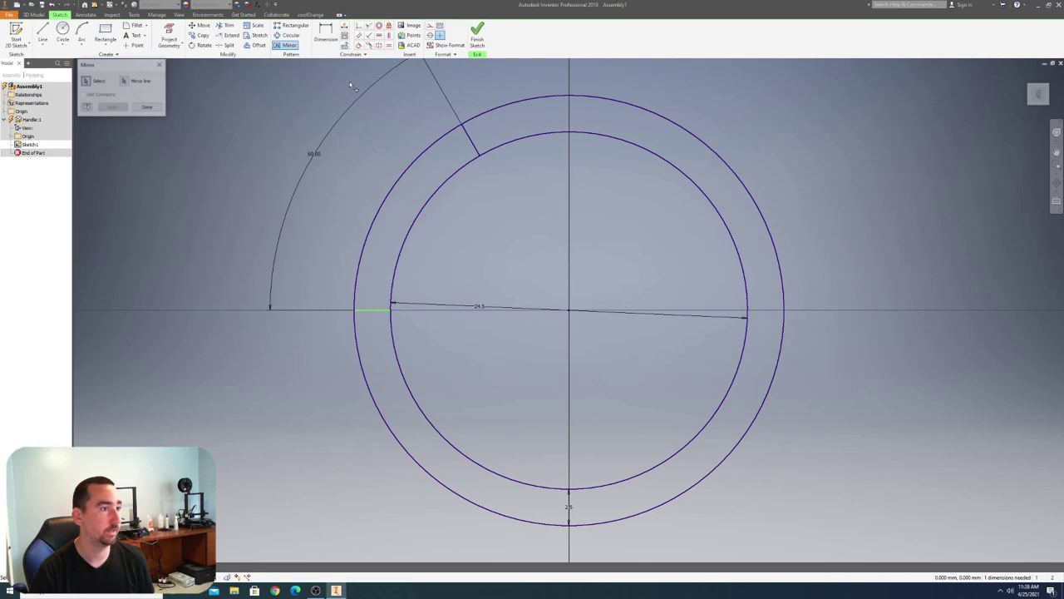
click(473, 143)
click(133, 82)
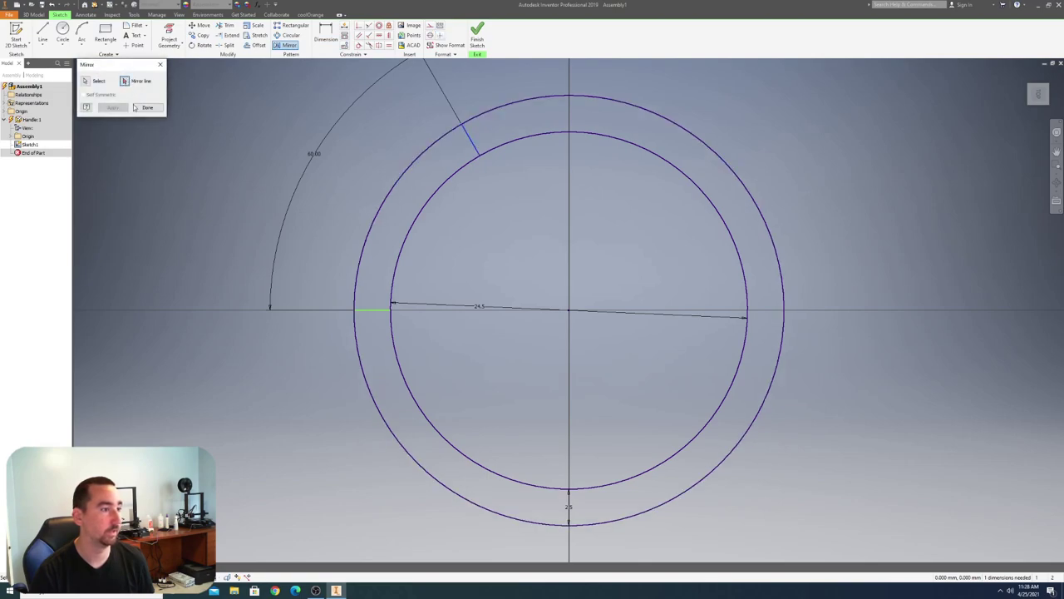
click(383, 316)
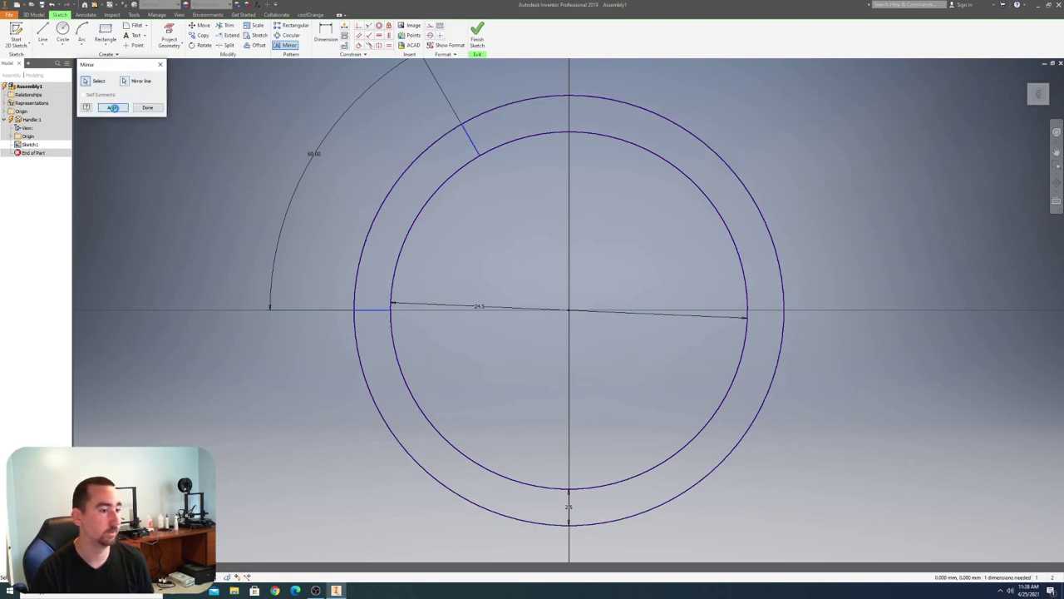
click(112, 107)
click(148, 108)
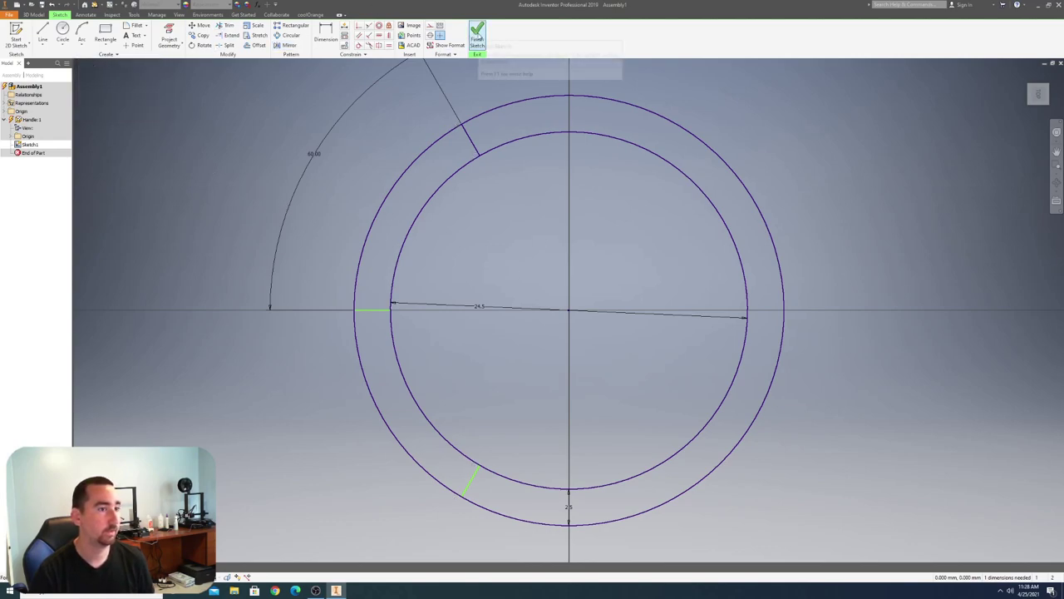
- Finish Sketch1 and select the trimmed arc section as the Extrude profile
click(477, 37)
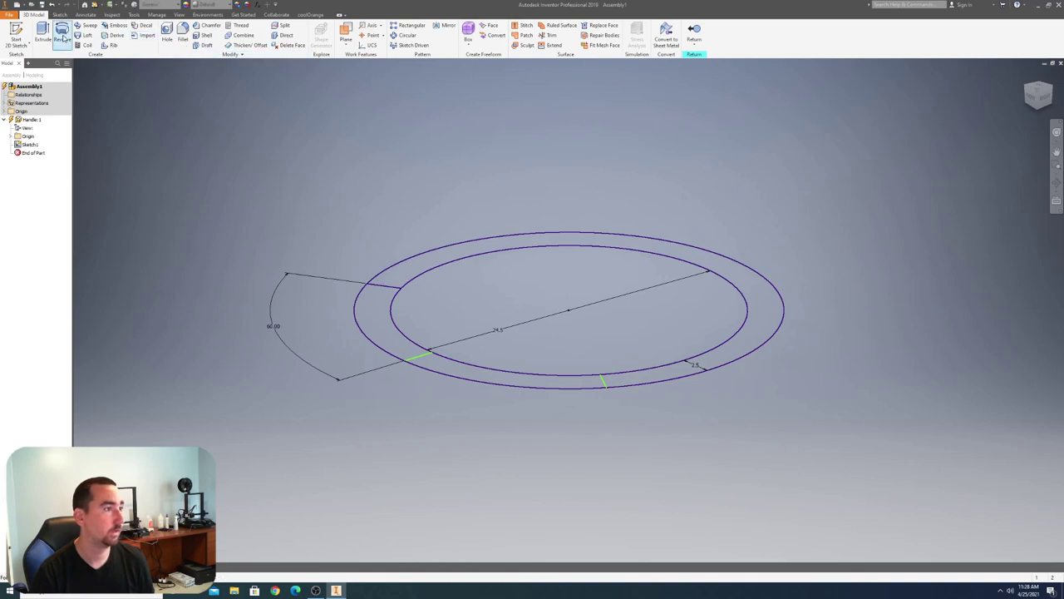
click(478, 36)
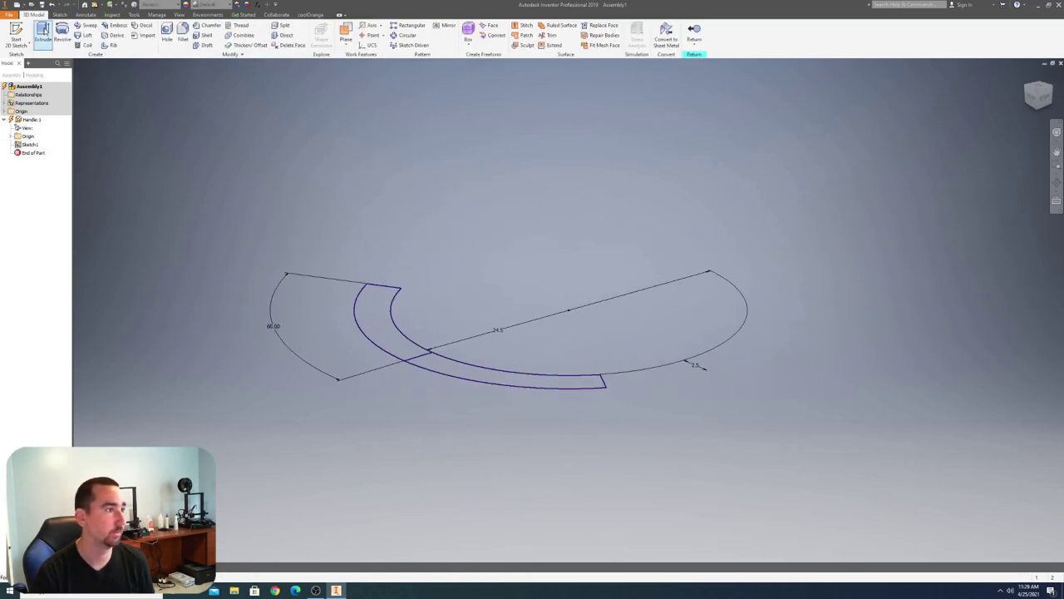
click(42, 37)
click(432, 357)
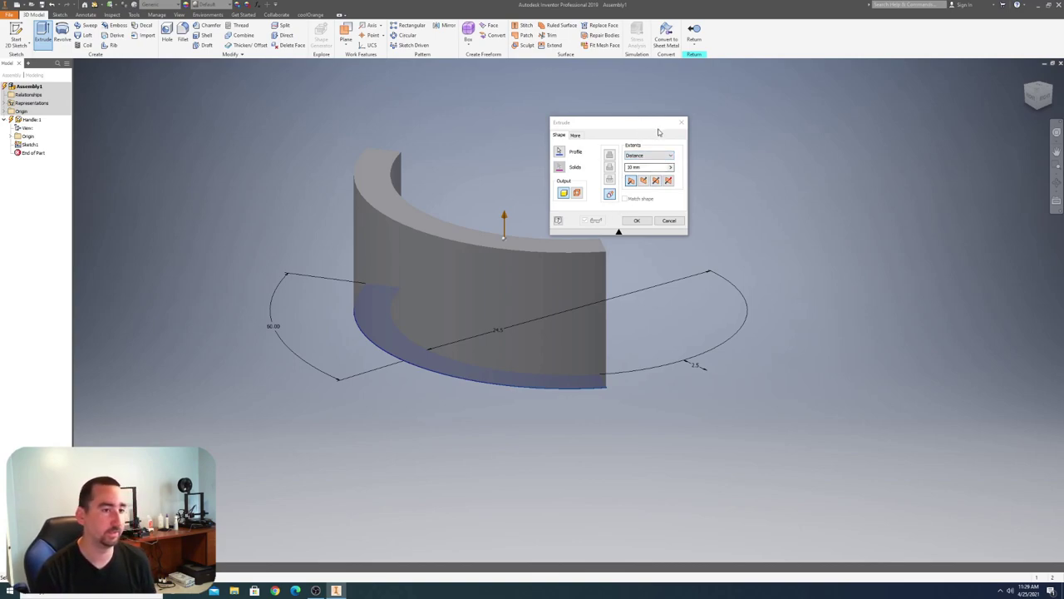
- Extrude the arc section 60 mm and return to the home view
click(634, 167)
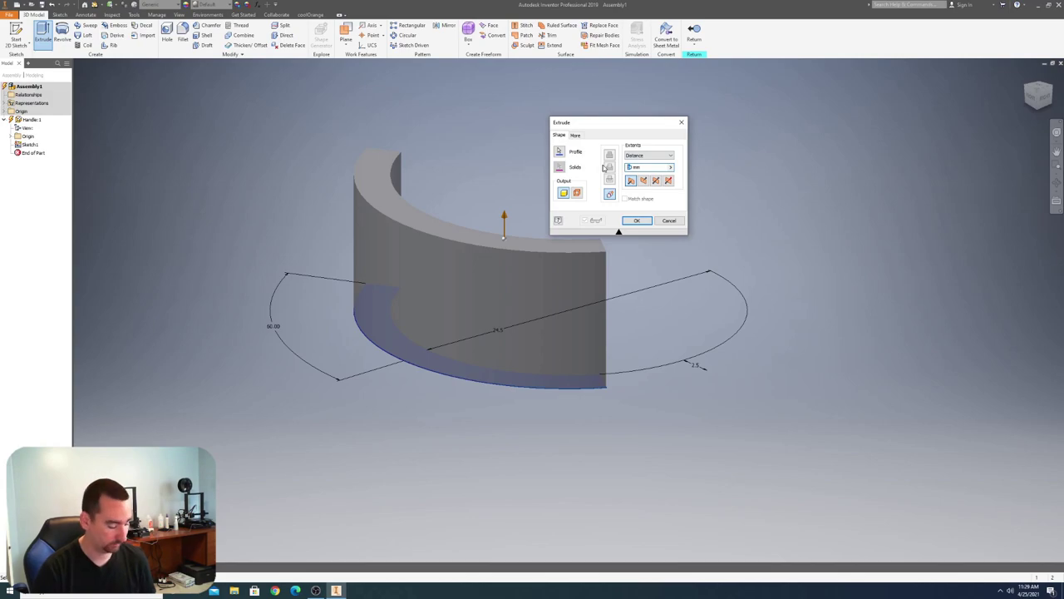
text(60)
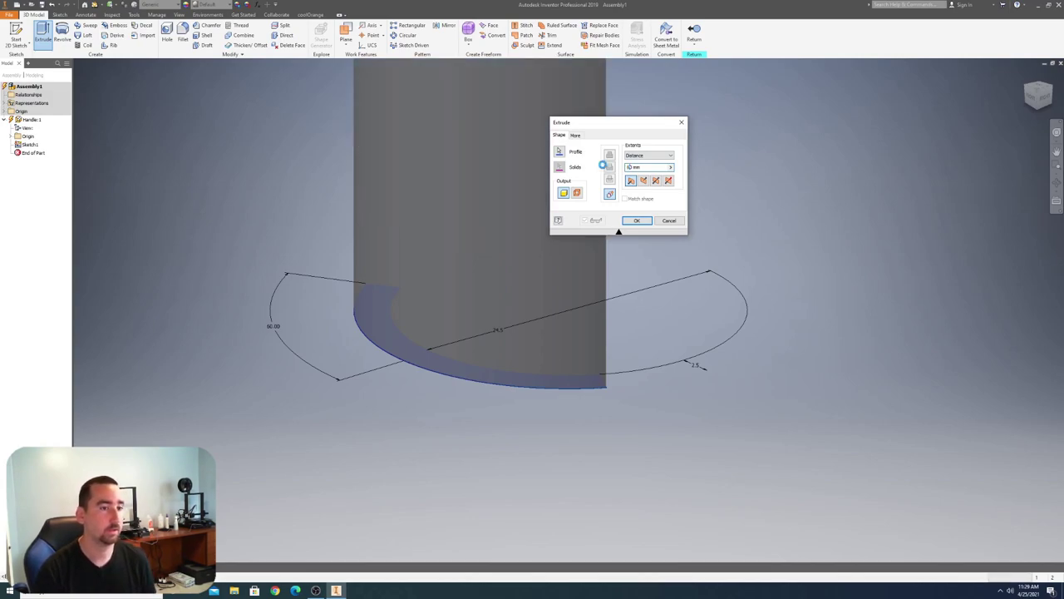
key(Return)
key(F6)
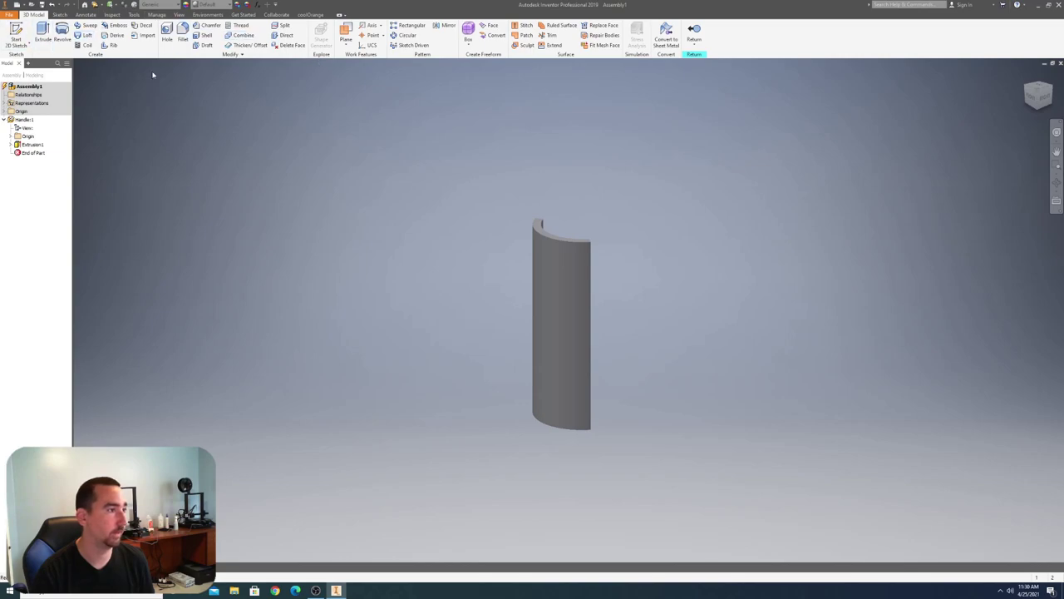
- Create Work Plane1 tangent to the curved wall face and parallel to the XY Plane, then begin a sketch
click(346, 41)
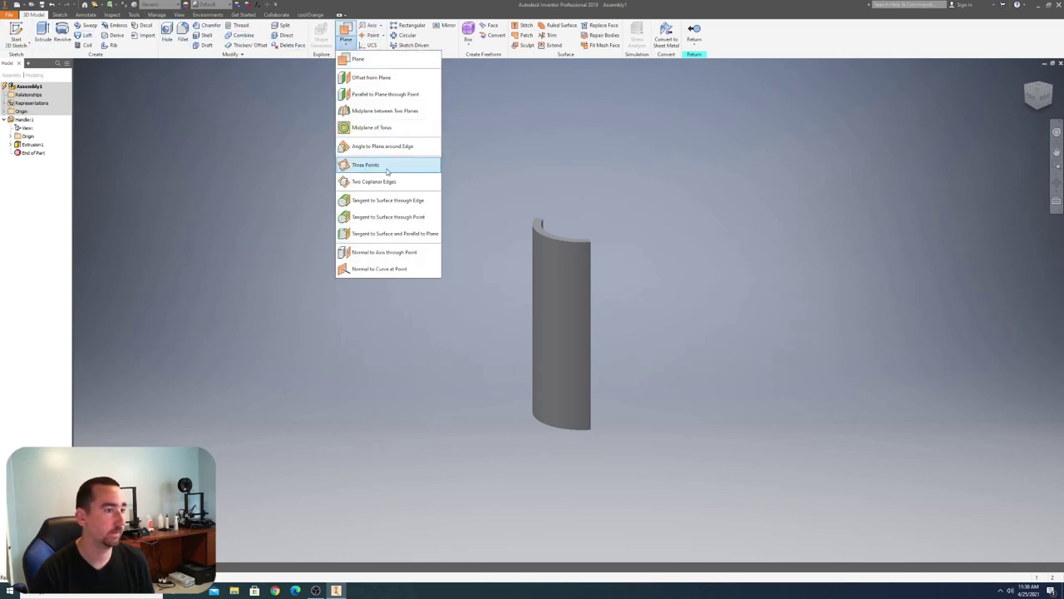
click(411, 235)
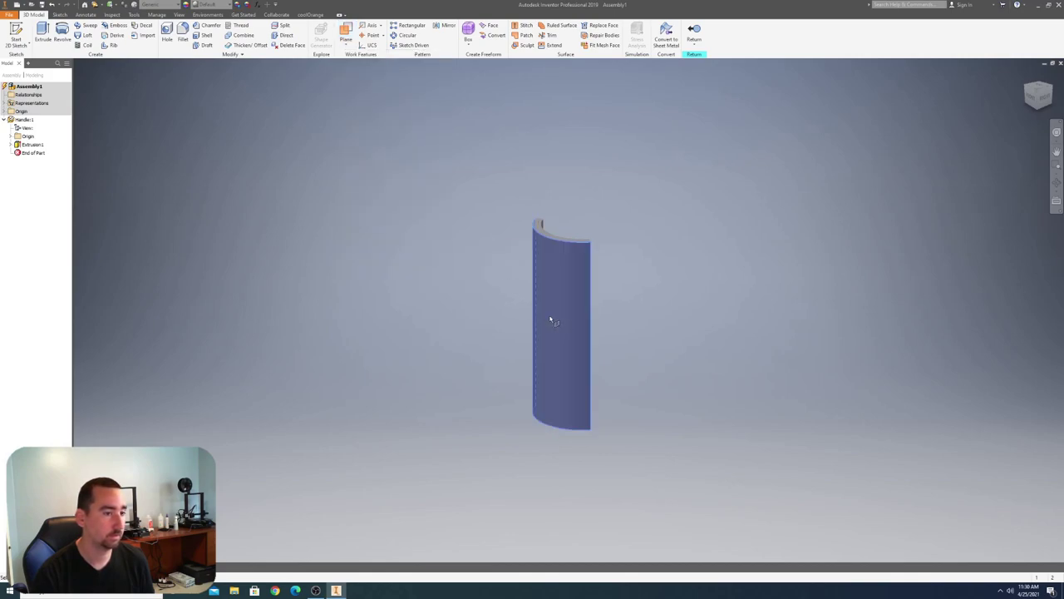
click(12, 136)
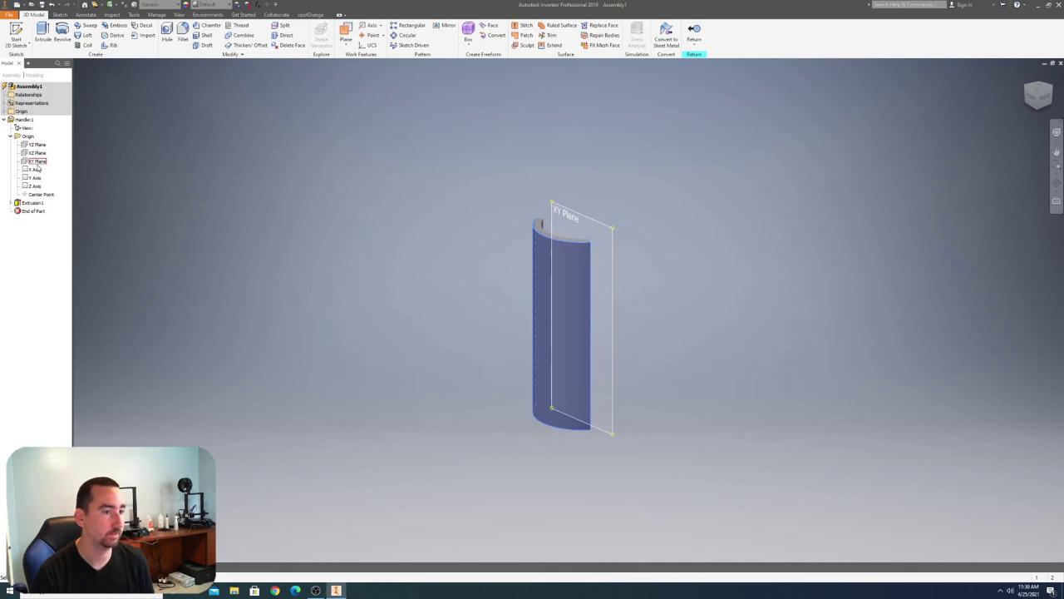
click(34, 161)
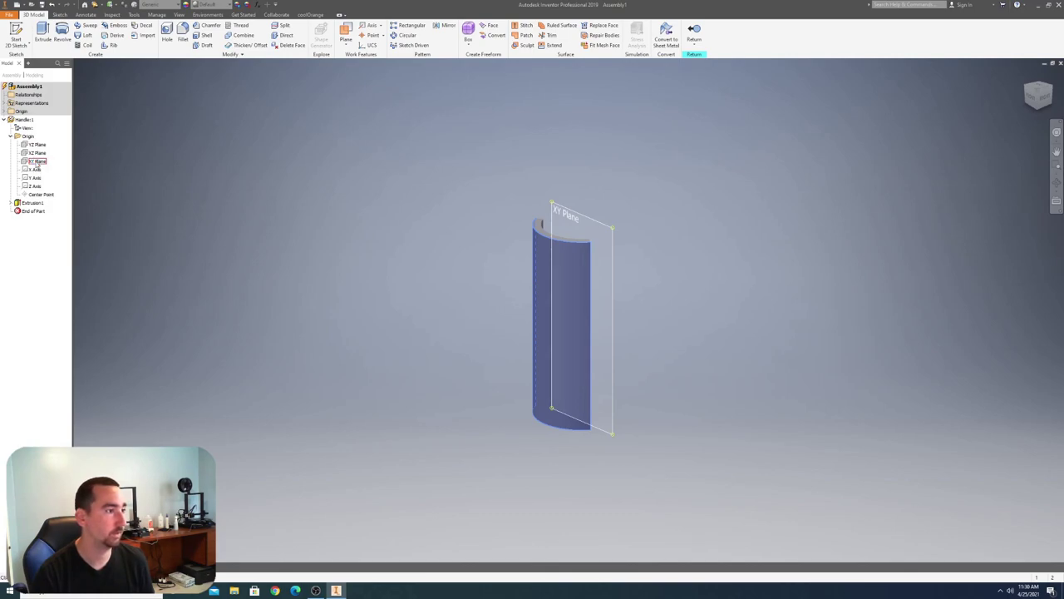
right_click(36, 166)
click(642, 166)
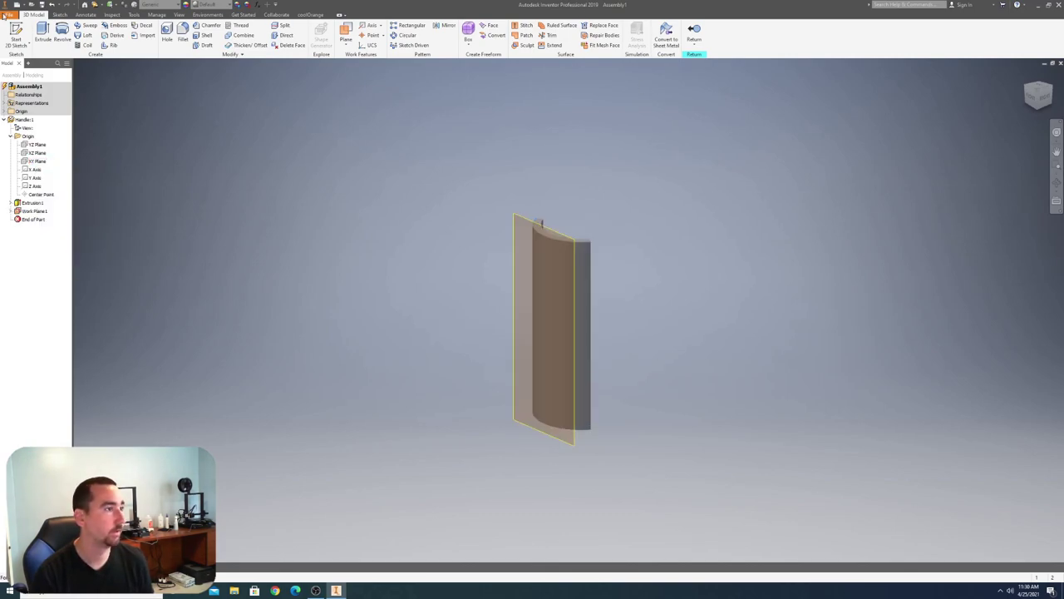
click(15, 32)
- Sketch on Work Plane1, project the tangent face's outline and place a point
click(517, 218)
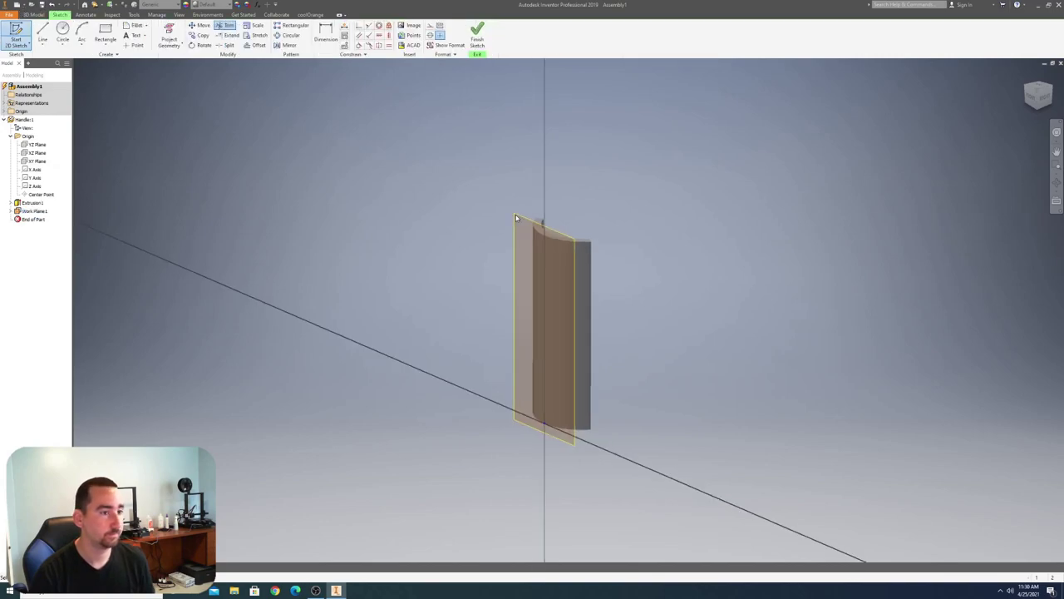
scroll(597, 308, down, 2)
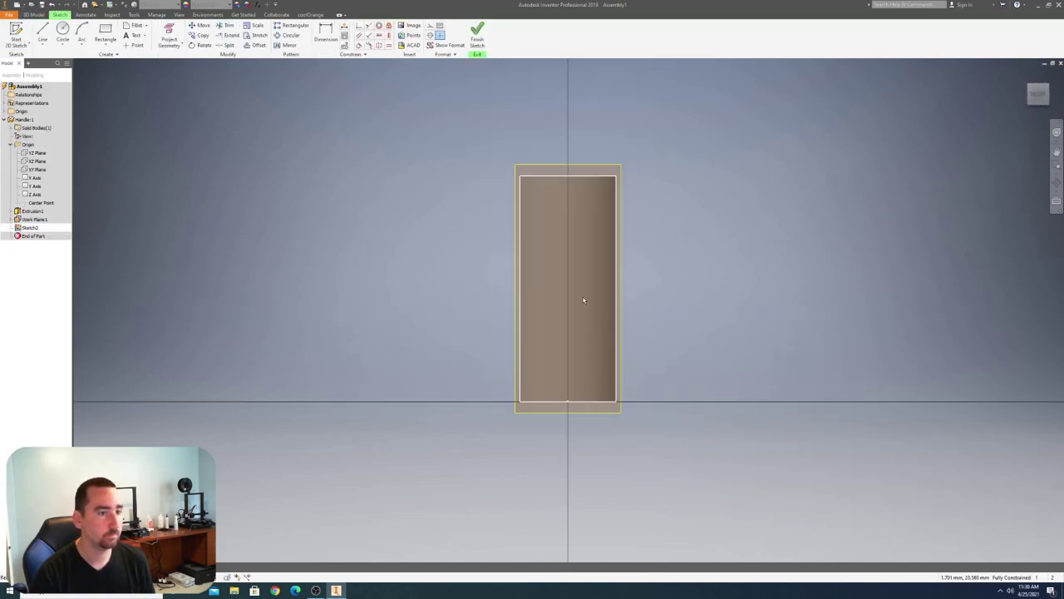
scroll(586, 266, up, 3)
scroll(582, 204, down, 2)
click(164, 38)
click(529, 129)
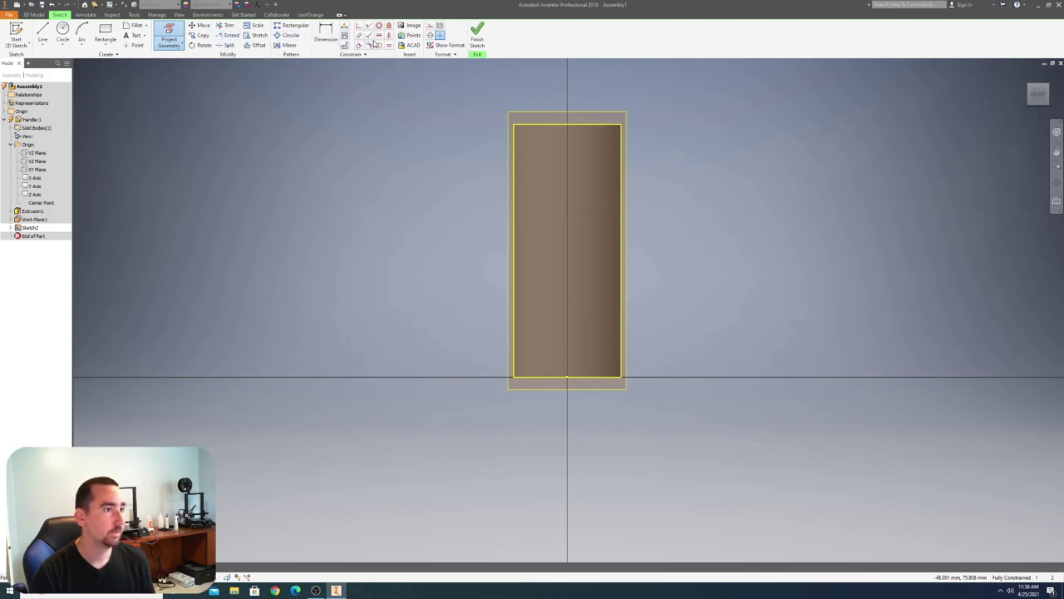
click(133, 45)
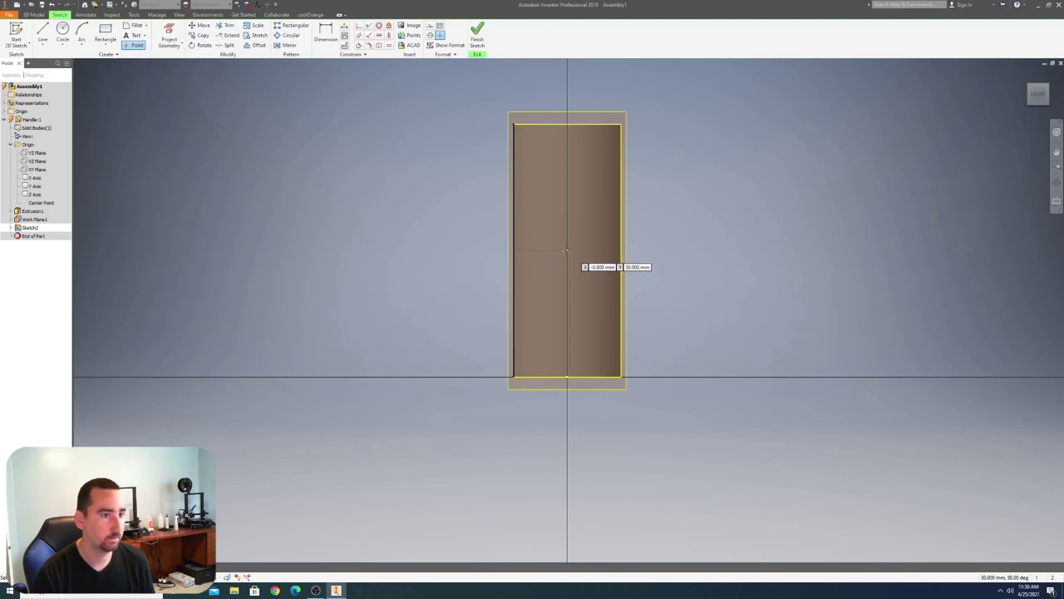
scroll(566, 249, up, 5)
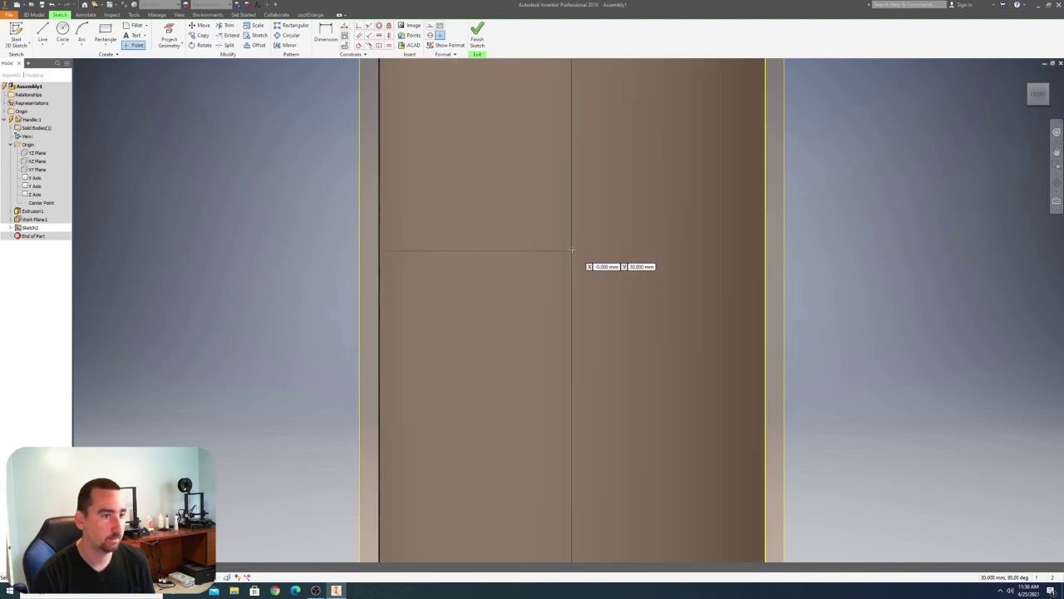
scroll(628, 250, down, 6)
scroll(631, 229, up, 3)
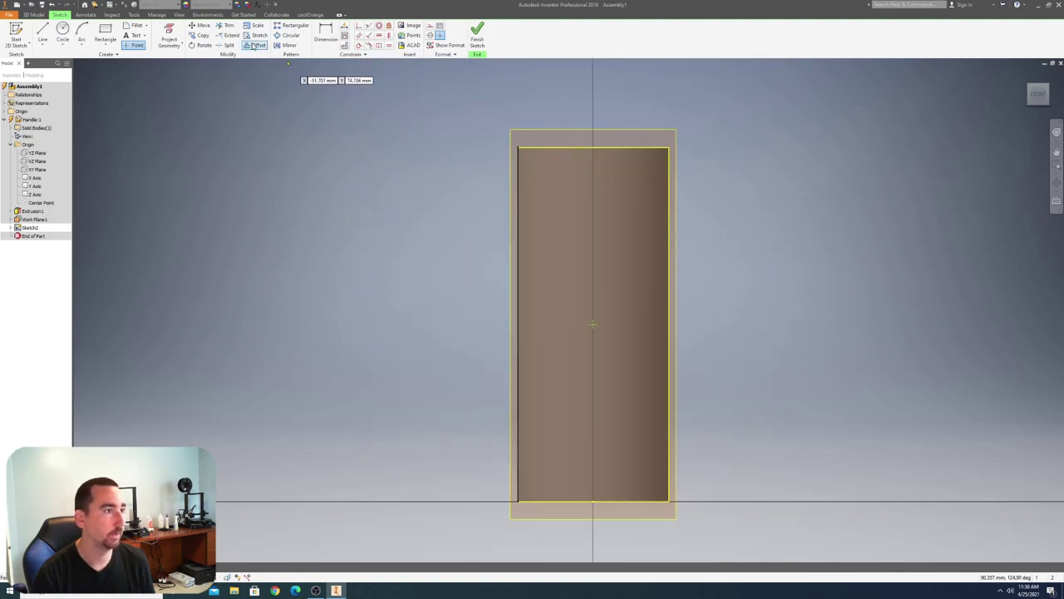
- Align the point with the top and left edge midpoints, then finish the sketch
click(388, 36)
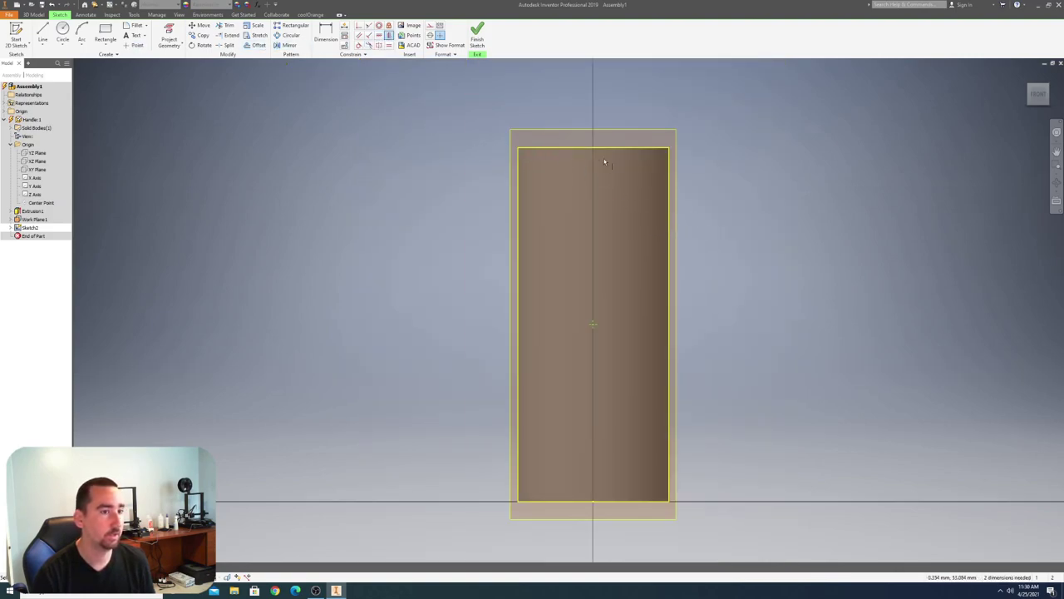
click(594, 148)
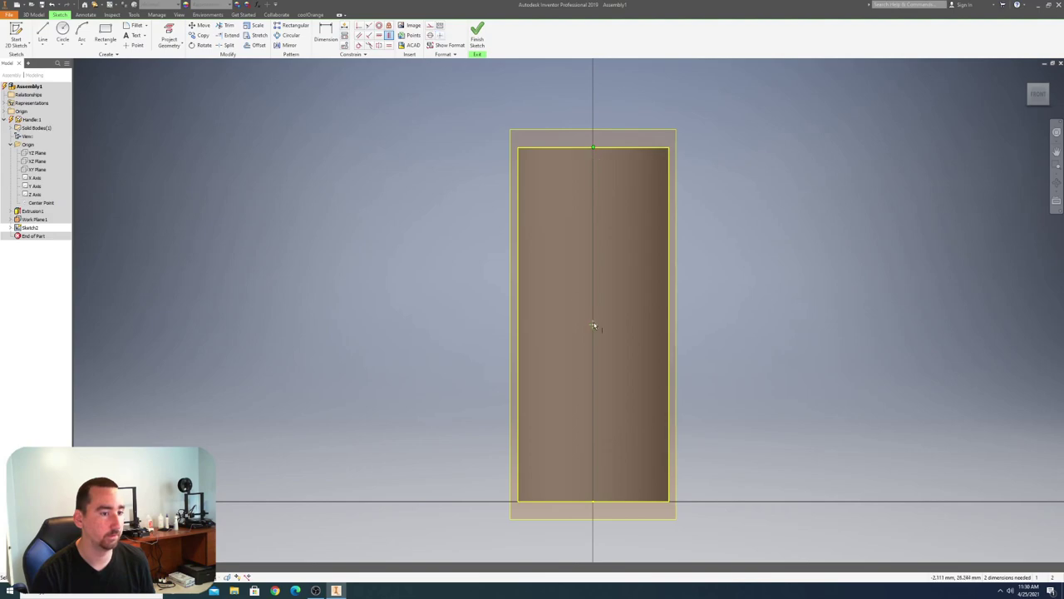
click(379, 35)
click(517, 325)
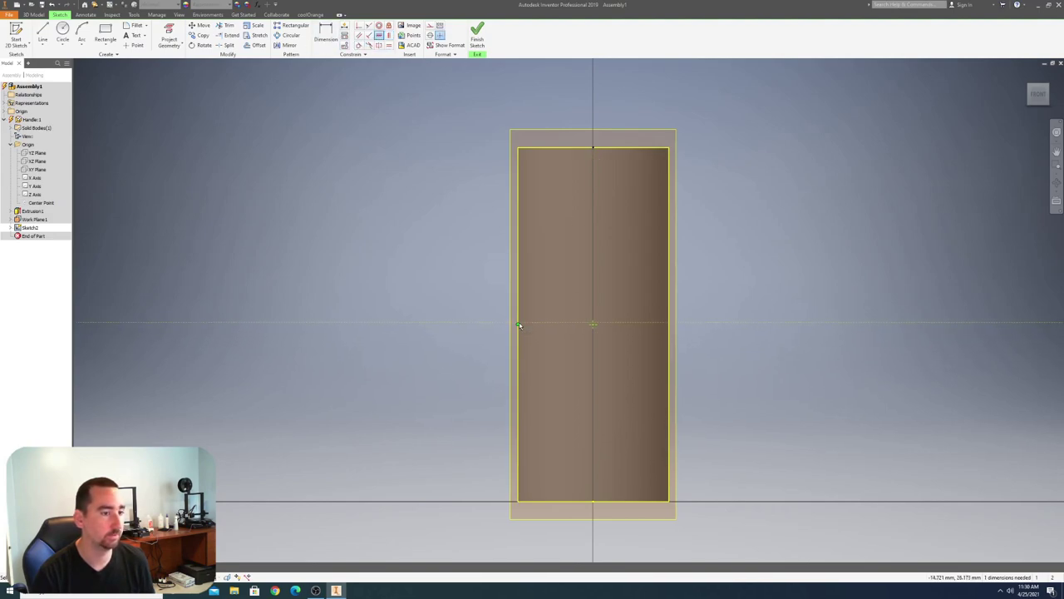
click(477, 34)
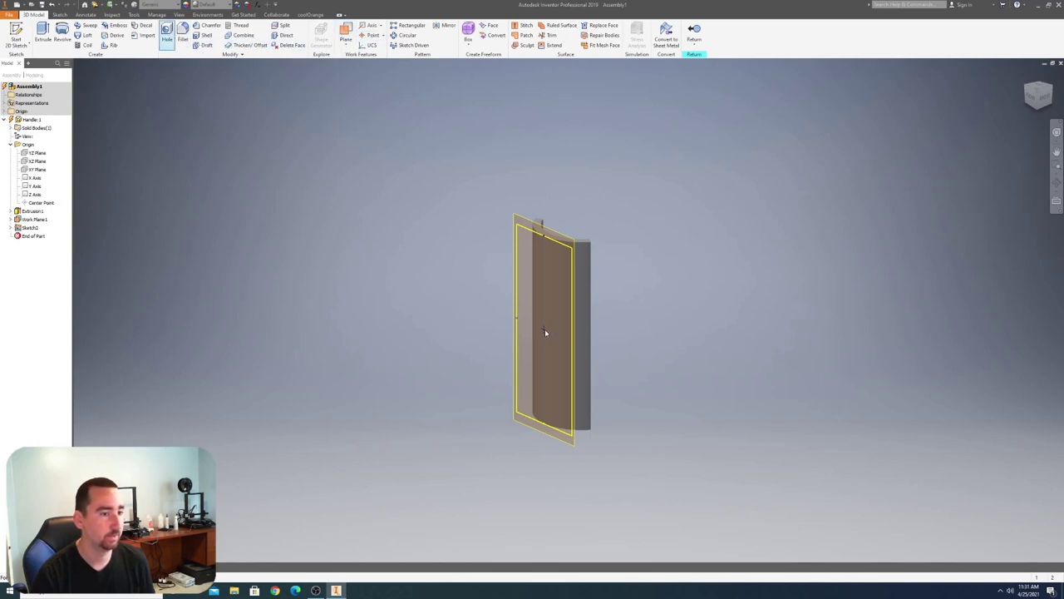
- Attempt an 8 mm hole at the sketch point and cancel the failed attempt
click(544, 331)
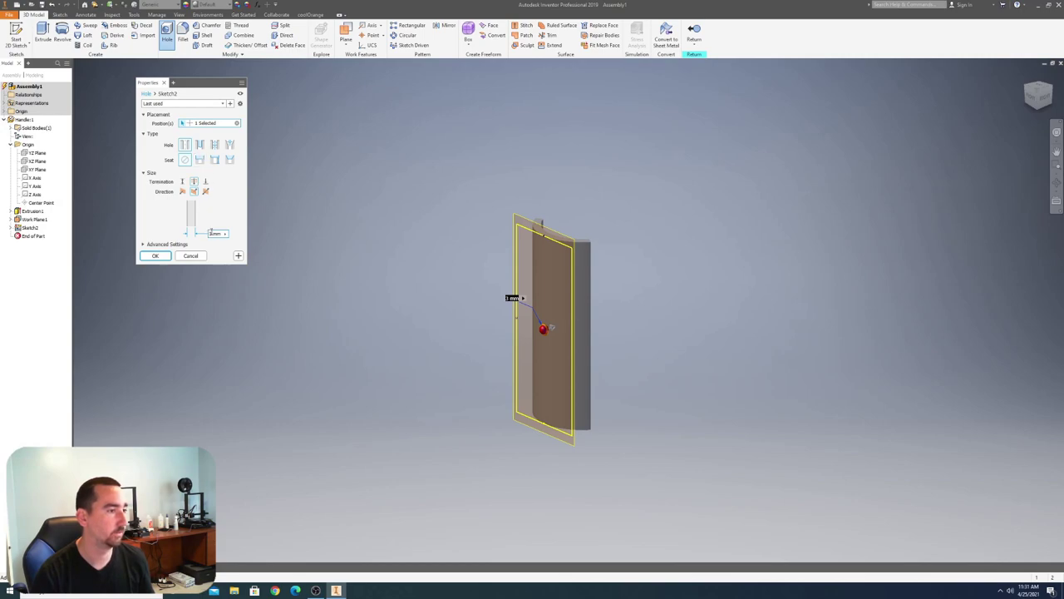
key(BackSpace)
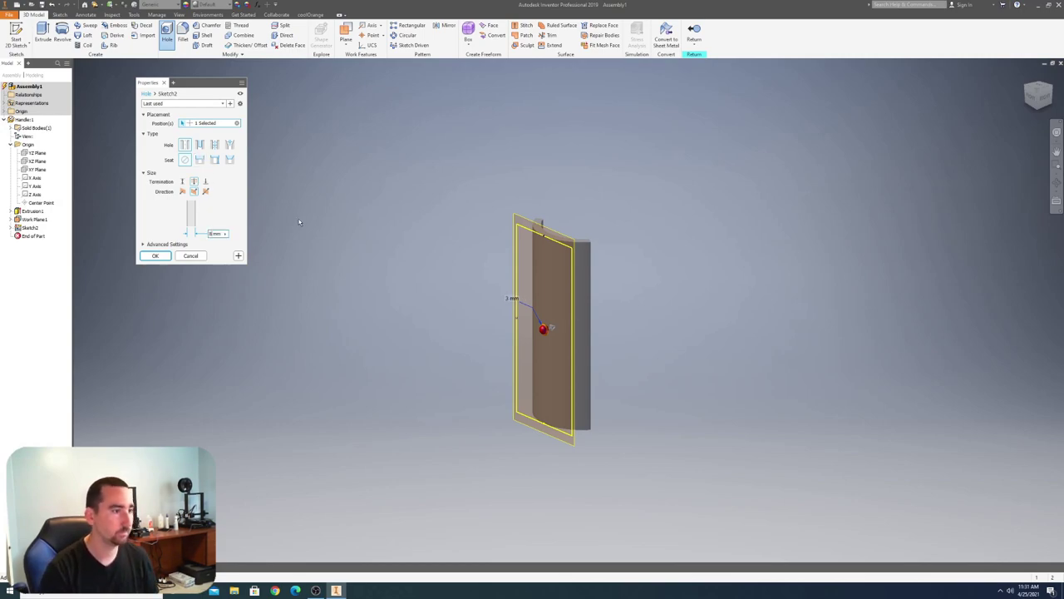
text(8)
click(160, 255)
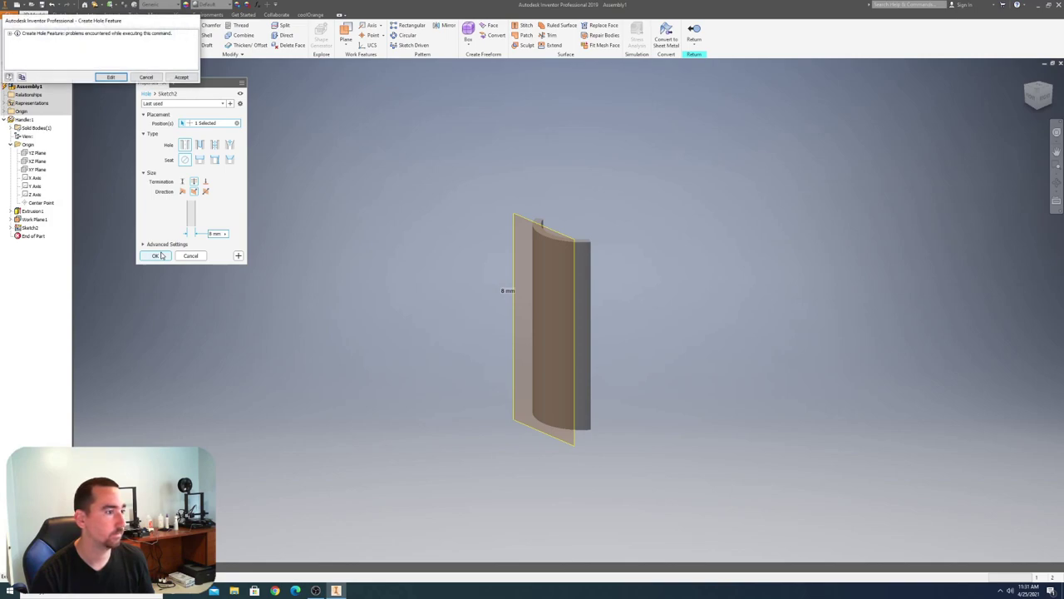
click(146, 77)
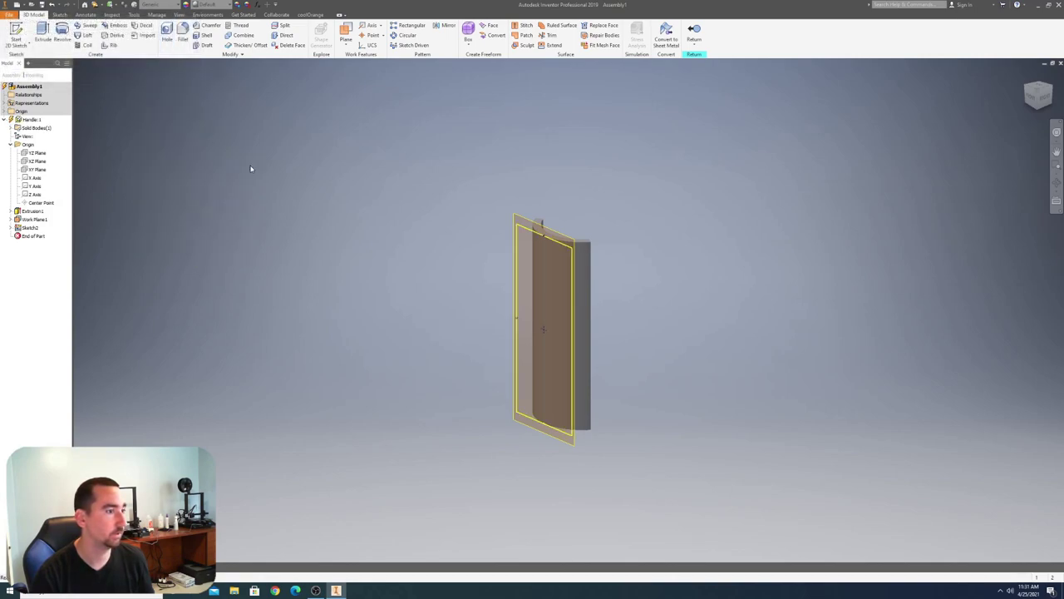
- Create the hole again, terminating it at the inner curved face
click(167, 37)
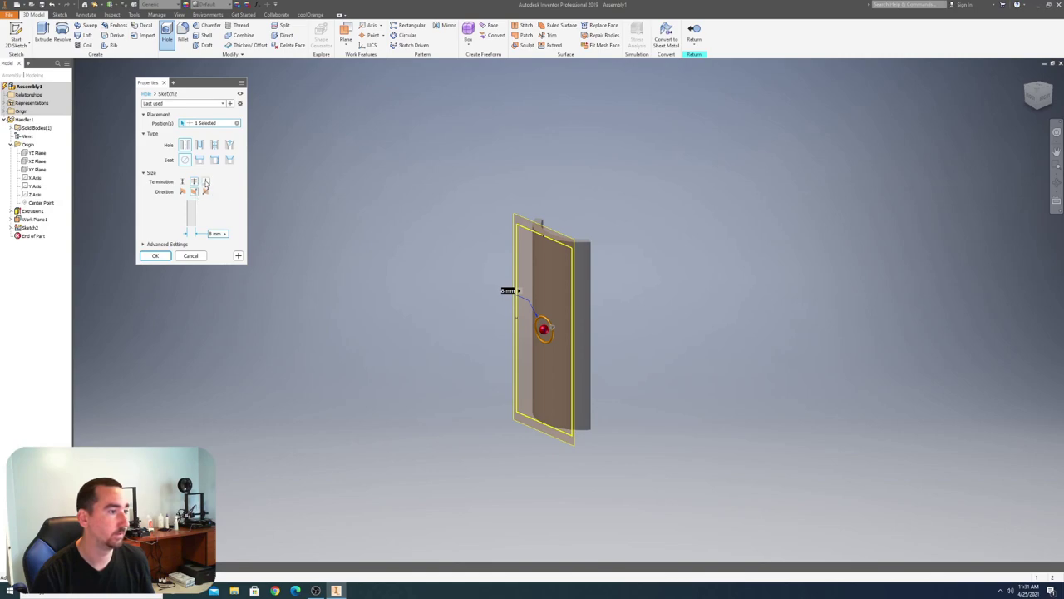
click(206, 183)
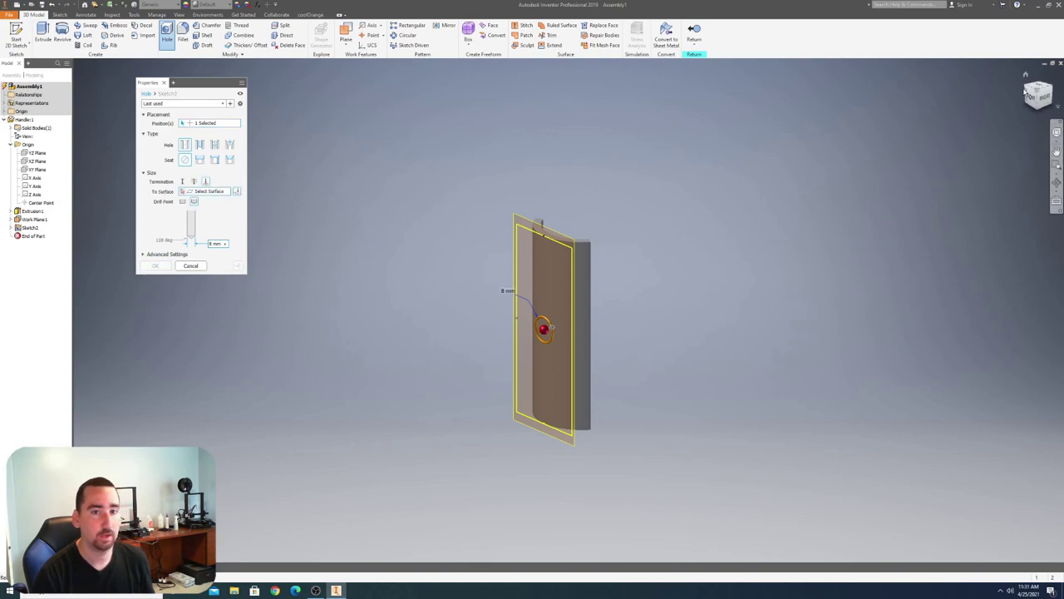
click(1045, 97)
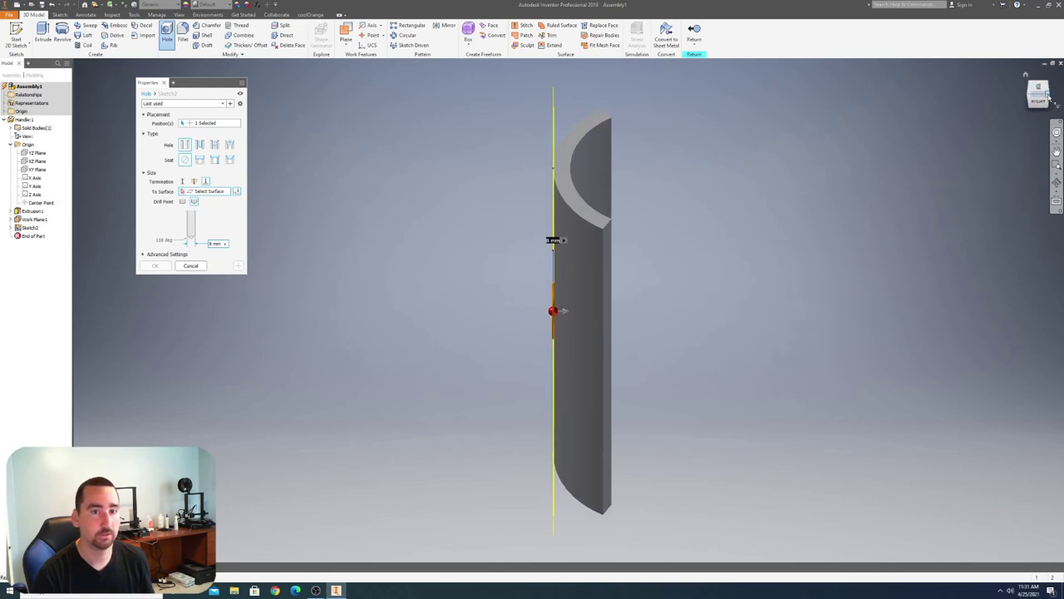
click(1040, 88)
click(593, 316)
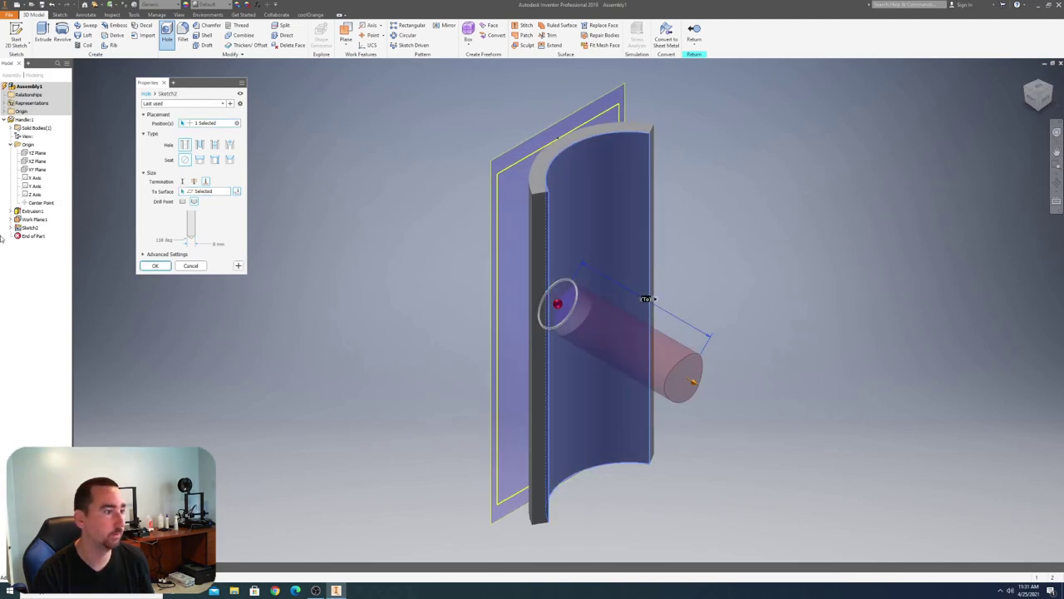
click(158, 266)
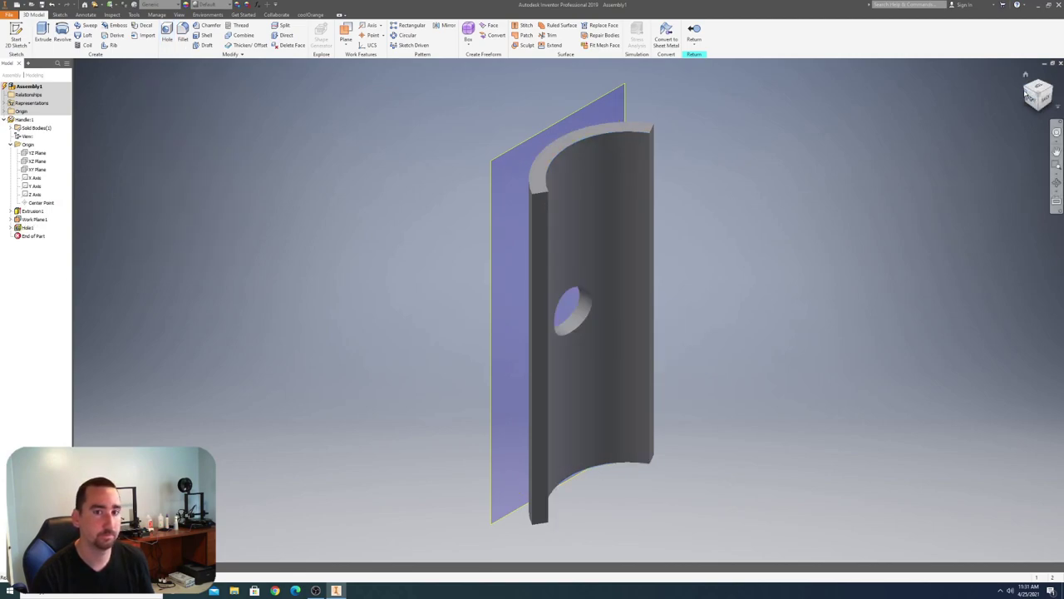
- Rotate the view via the ViewCube to bring Work Plane1 forward and start a 2D sketch
click(1027, 94)
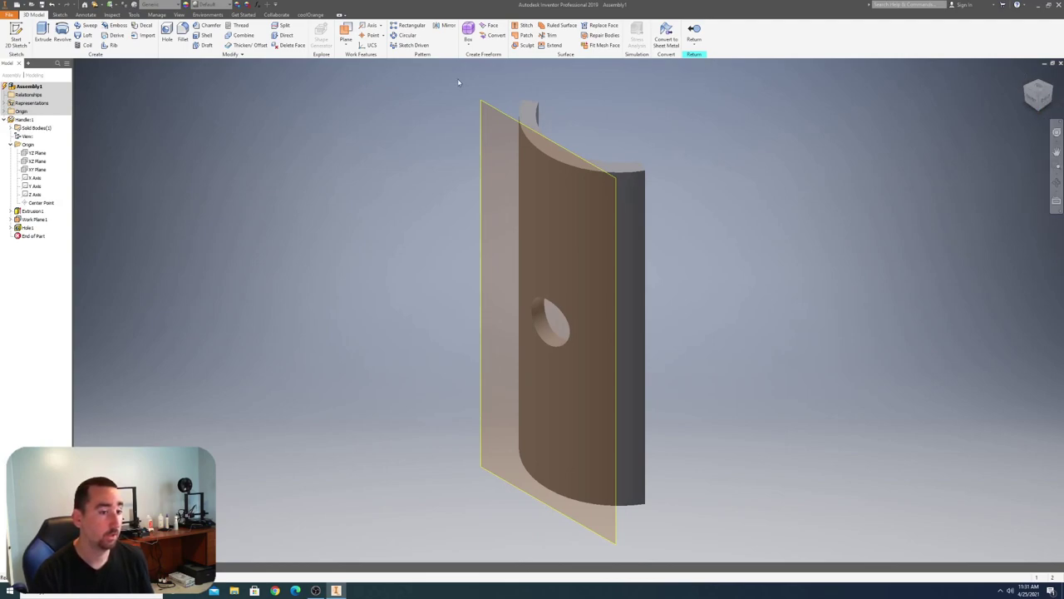
key(s)
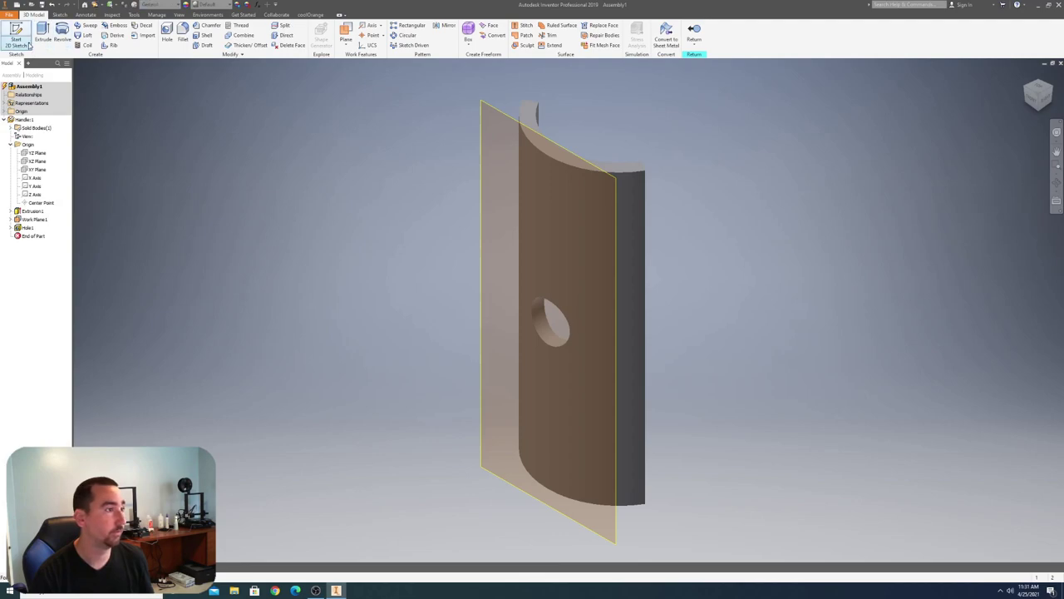
- Start a sketch on Work Plane1 and project the hole's circle into it
click(618, 179)
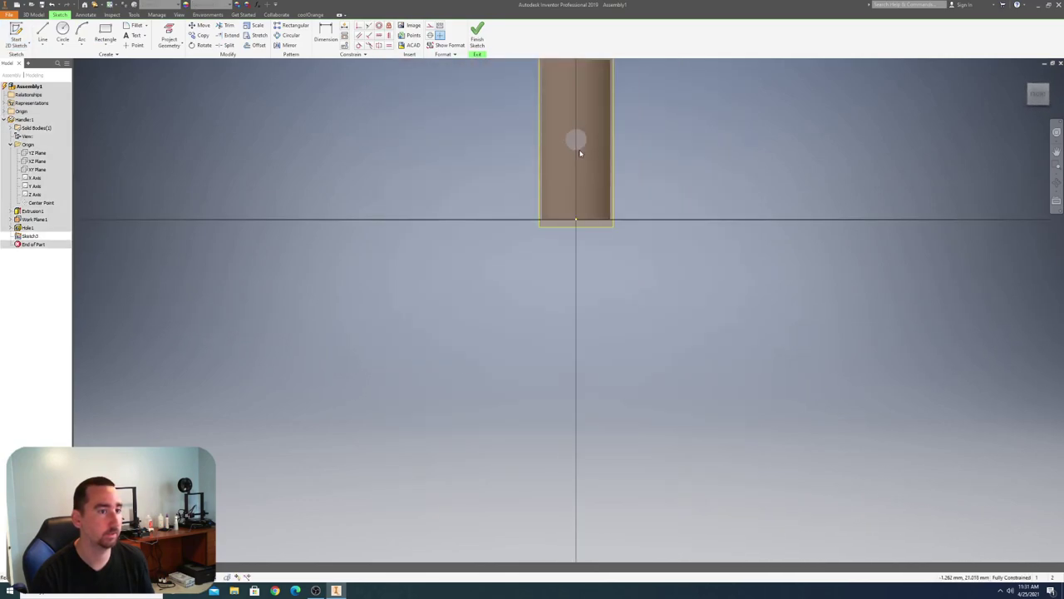
key(p)
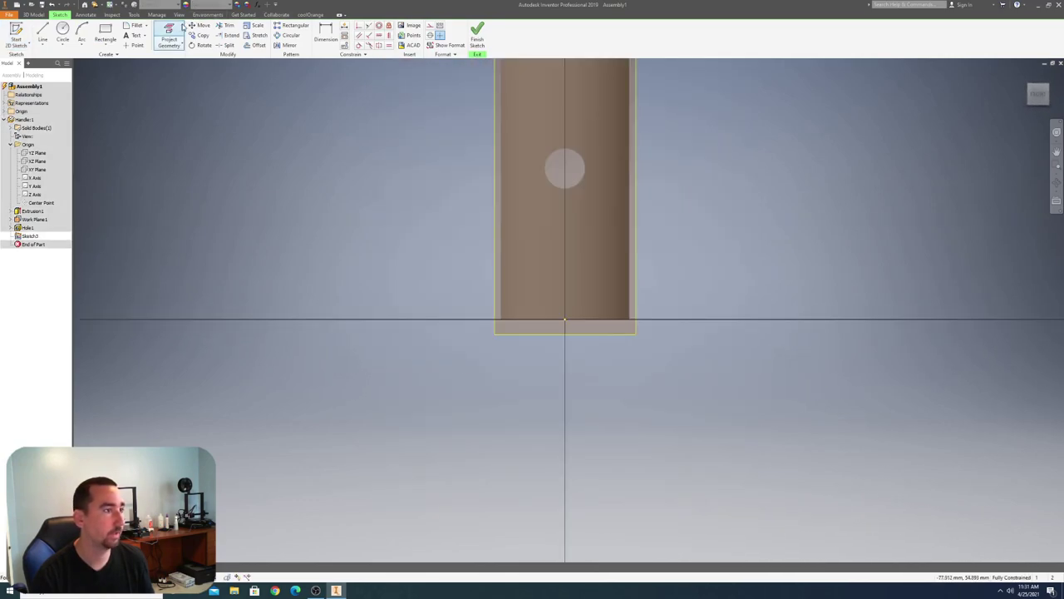
click(554, 155)
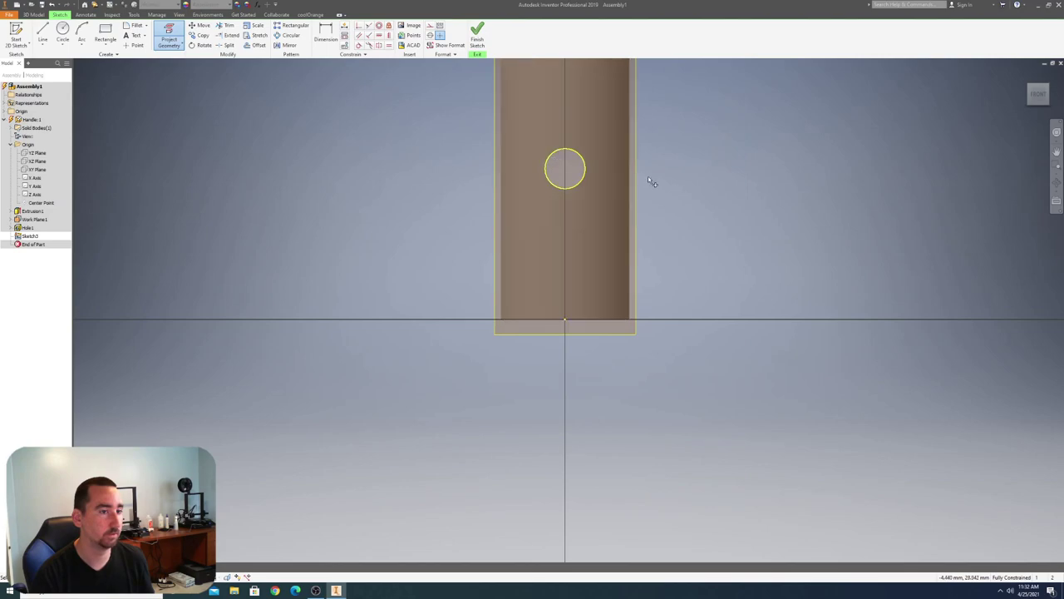
scroll(652, 185, up, 8)
scroll(582, 237, down, 5)
scroll(620, 309, up, 3)
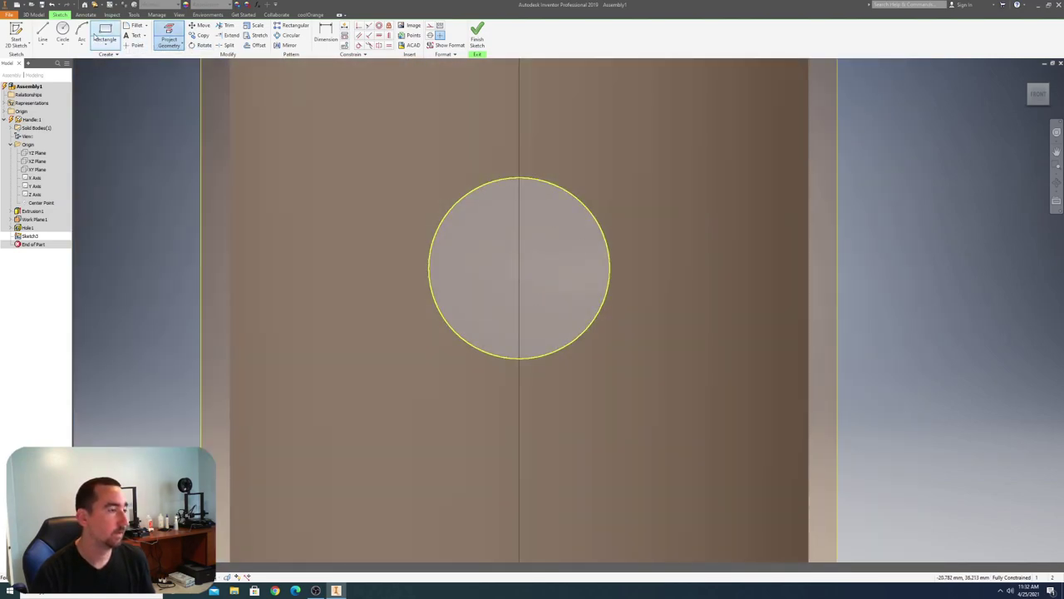
- Project the part's left edge into the sketch as well, then finish it
click(62, 33)
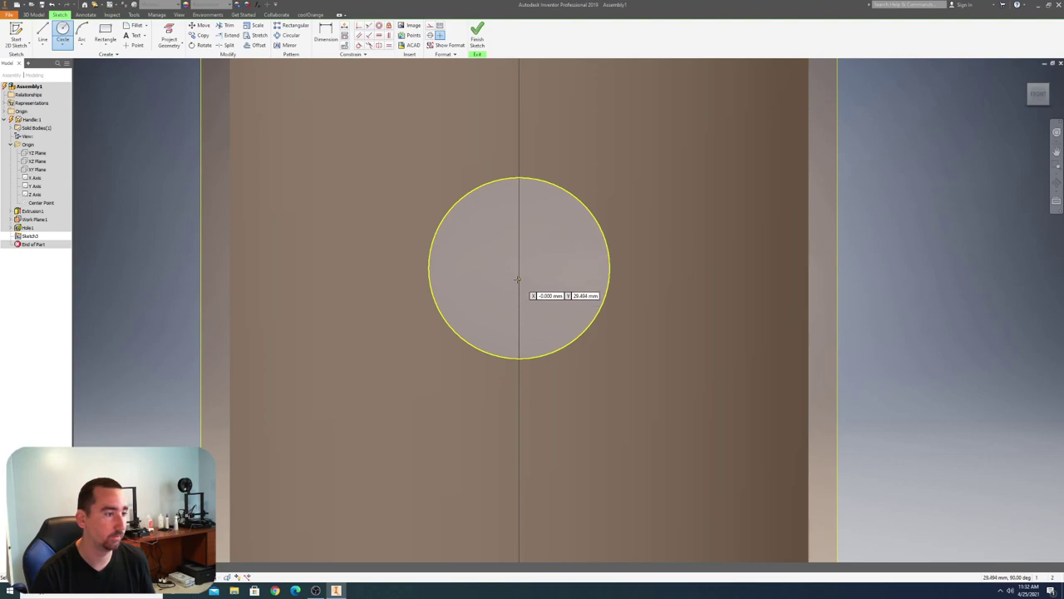
scroll(518, 279, down, 6)
click(174, 31)
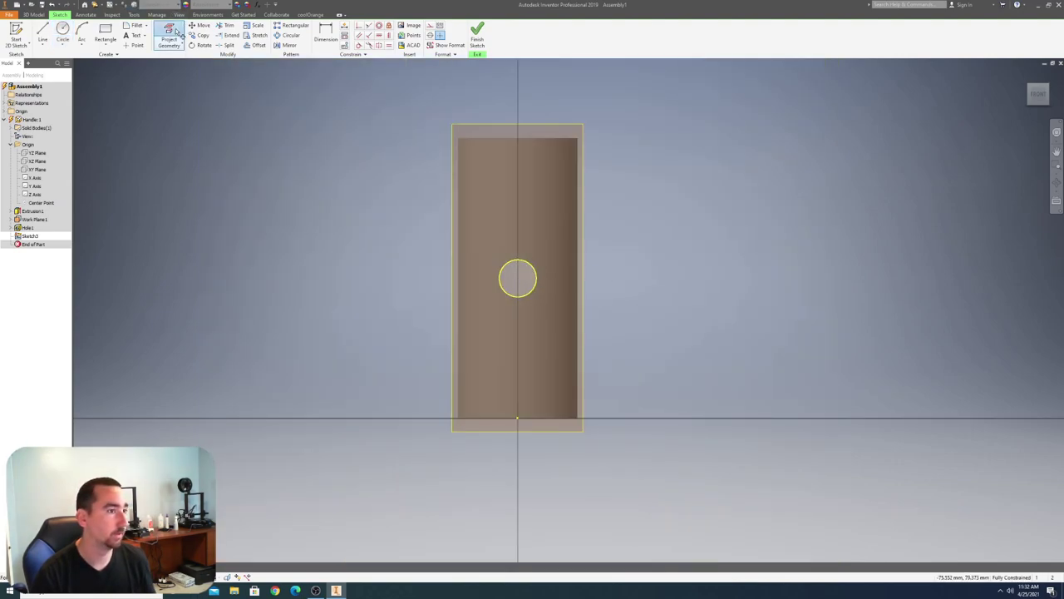
click(458, 238)
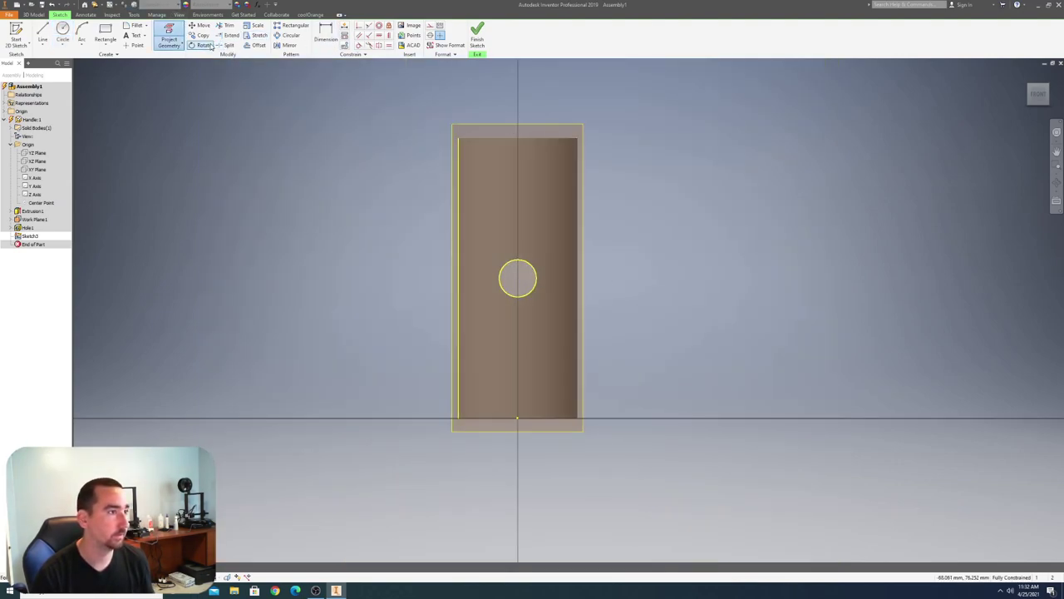
click(133, 45)
scroll(546, 297, up, 3)
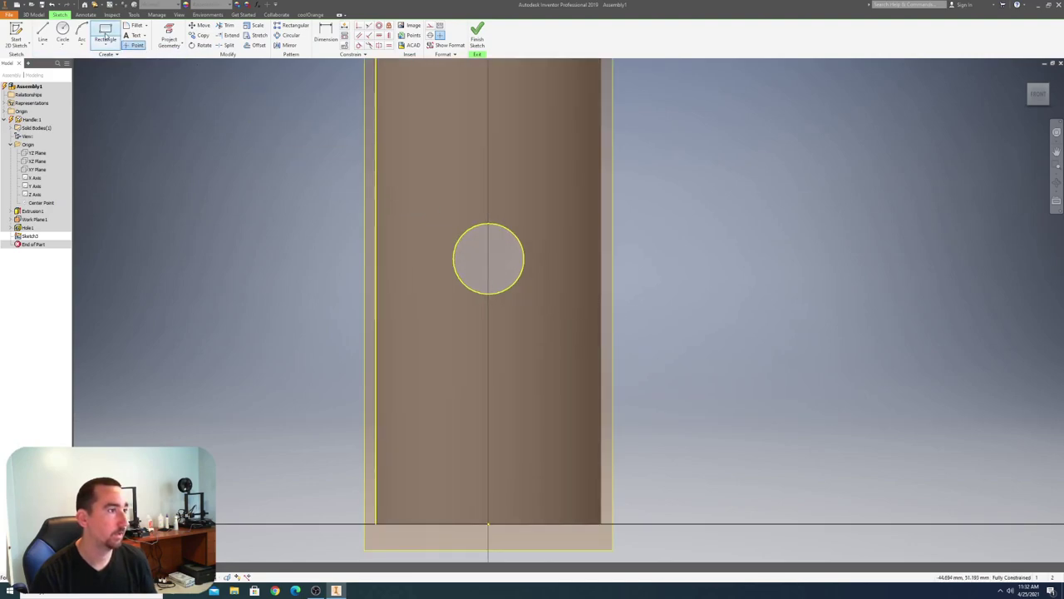
click(63, 31)
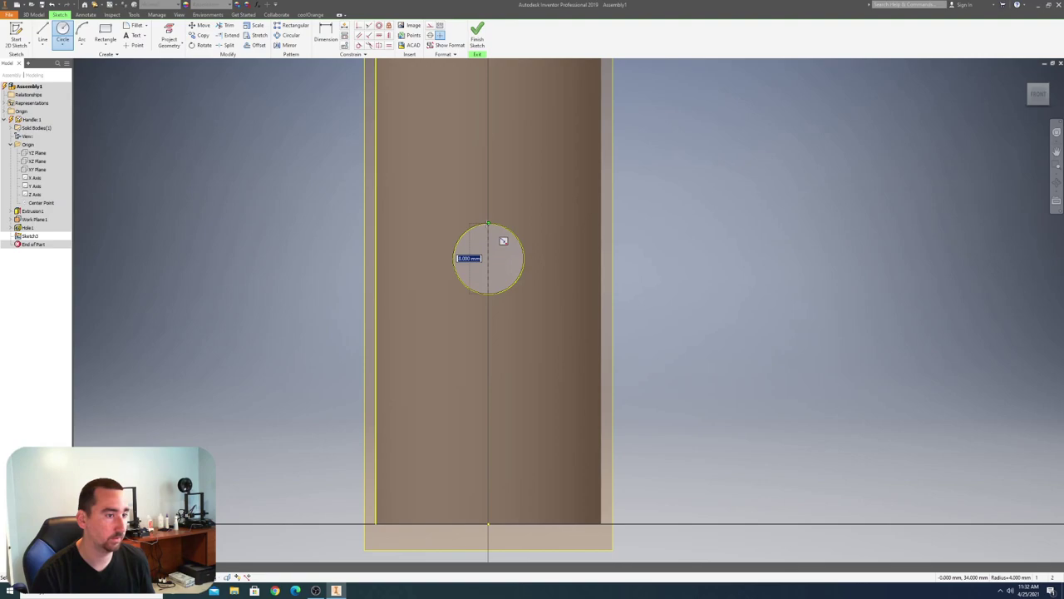
click(477, 33)
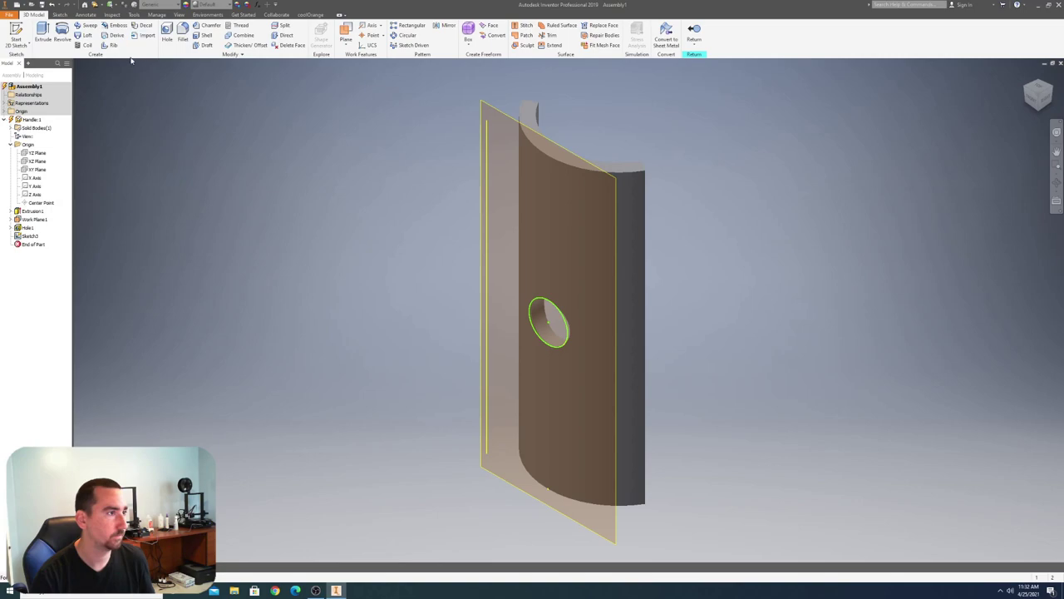
- Reopen Sketch3 and offset the hole circle outward into a larger concentric circle
double_click(31, 237)
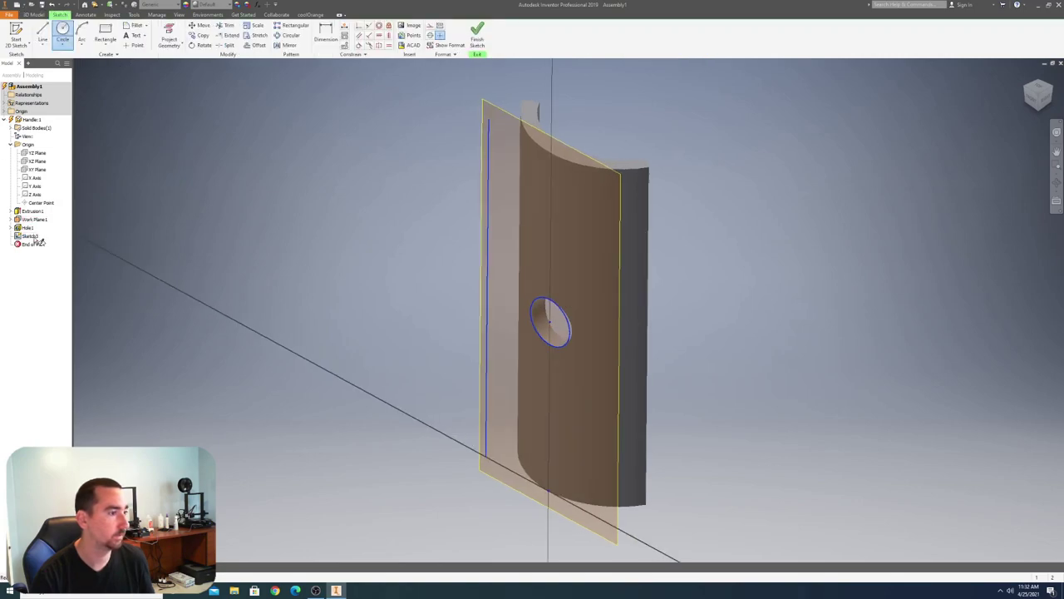
click(258, 44)
click(617, 291)
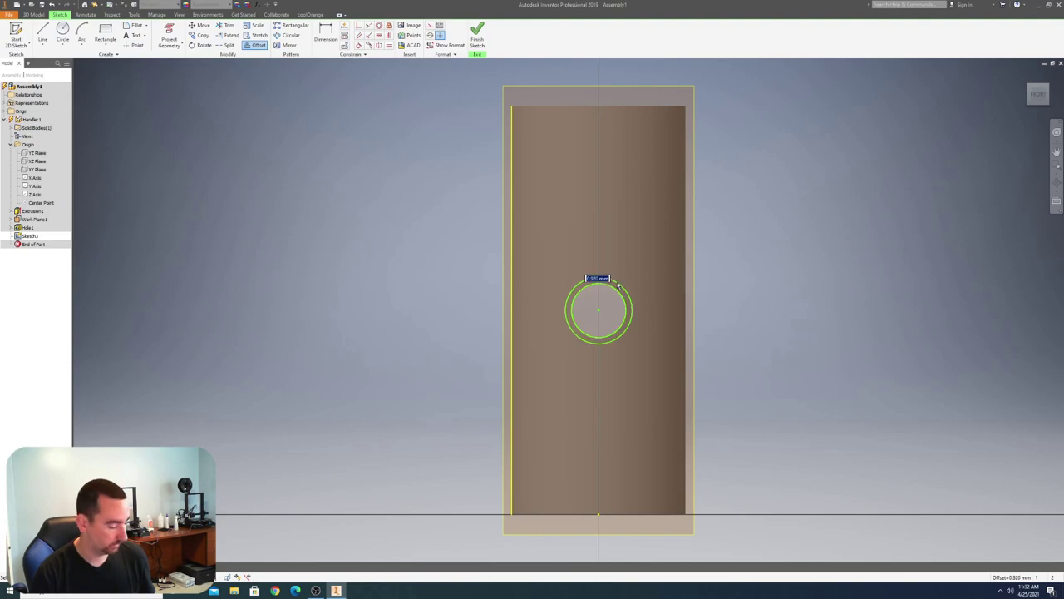
click(617, 285)
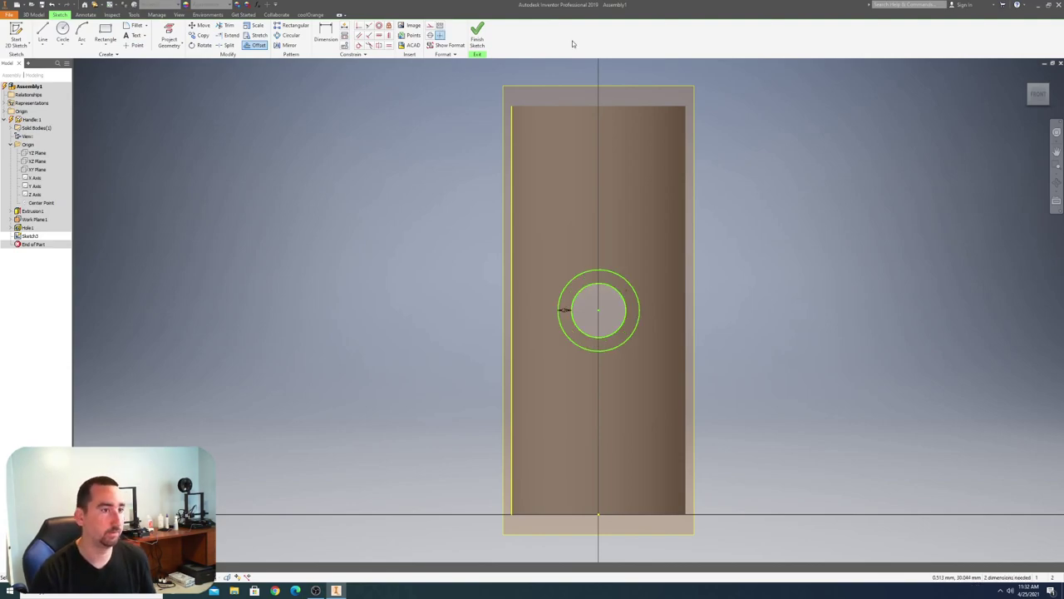
click(479, 43)
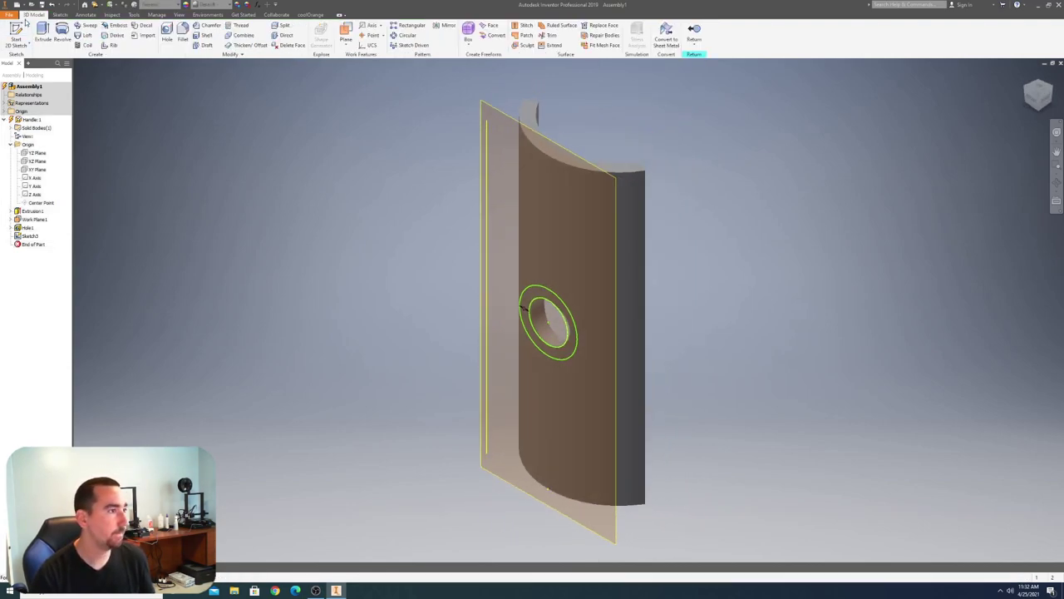
- Extrude the ring between the two circles To Next, creating Extrusion2 around the hole
click(42, 35)
click(524, 308)
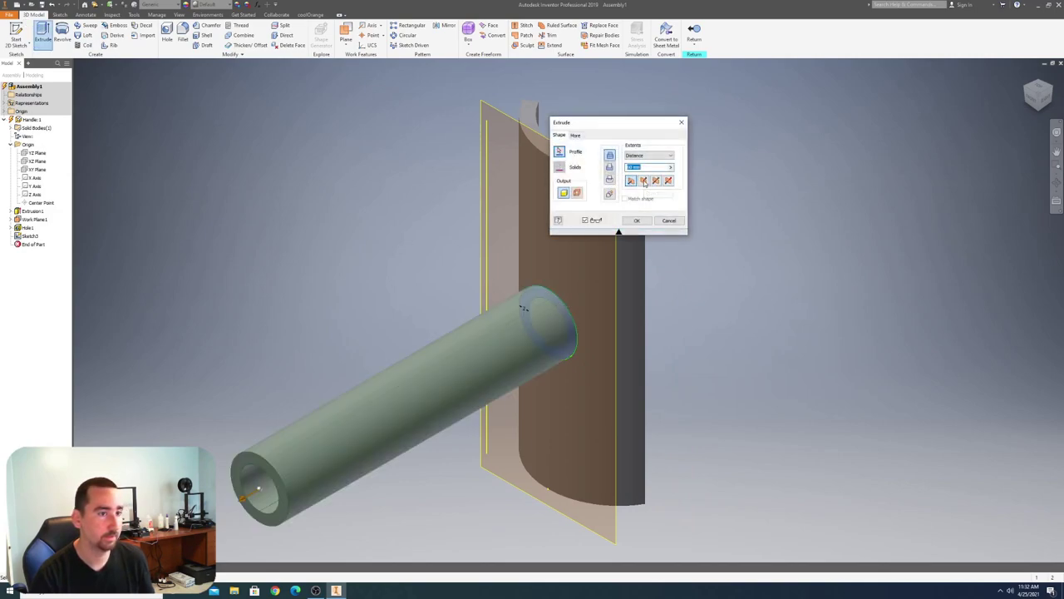
click(658, 157)
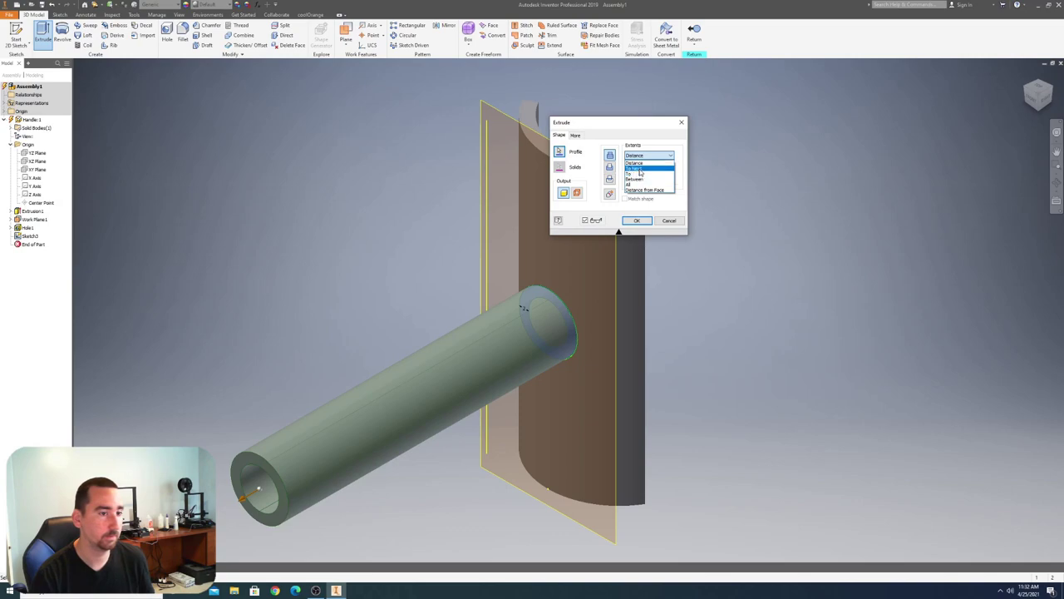
click(634, 168)
click(637, 221)
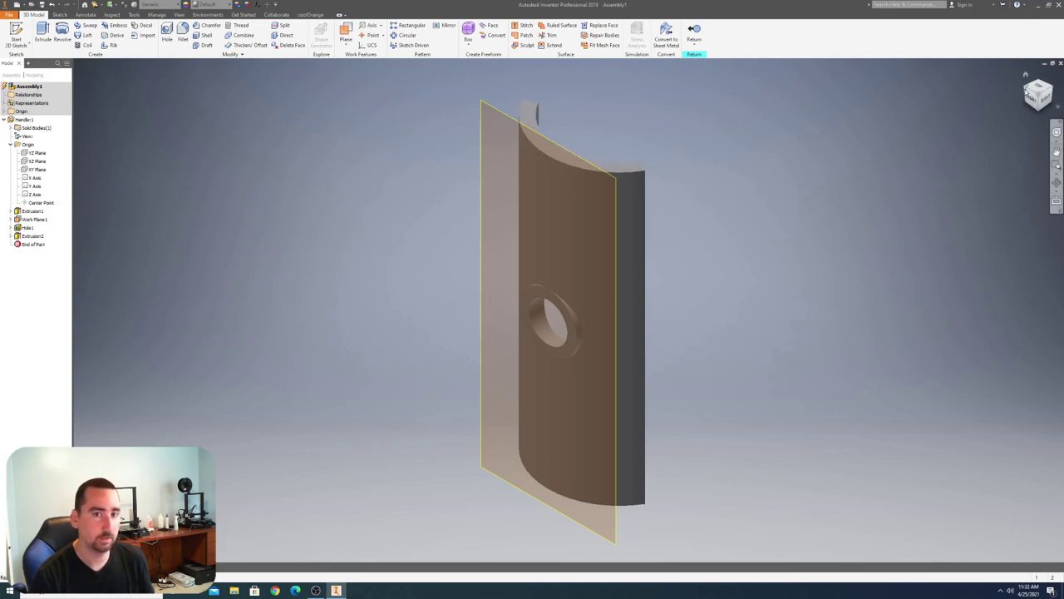
click(1031, 93)
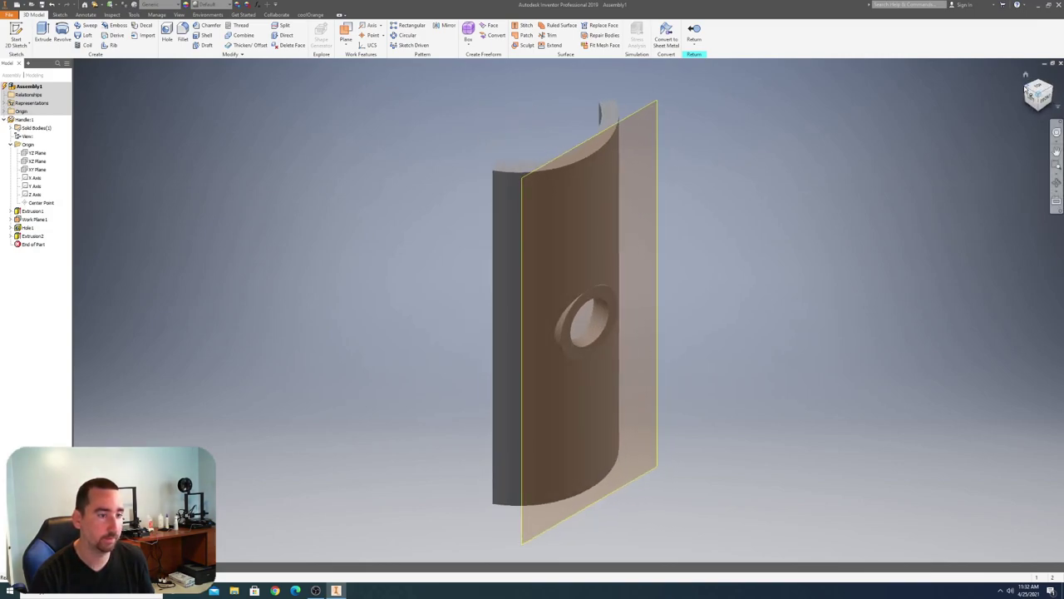
click(1046, 93)
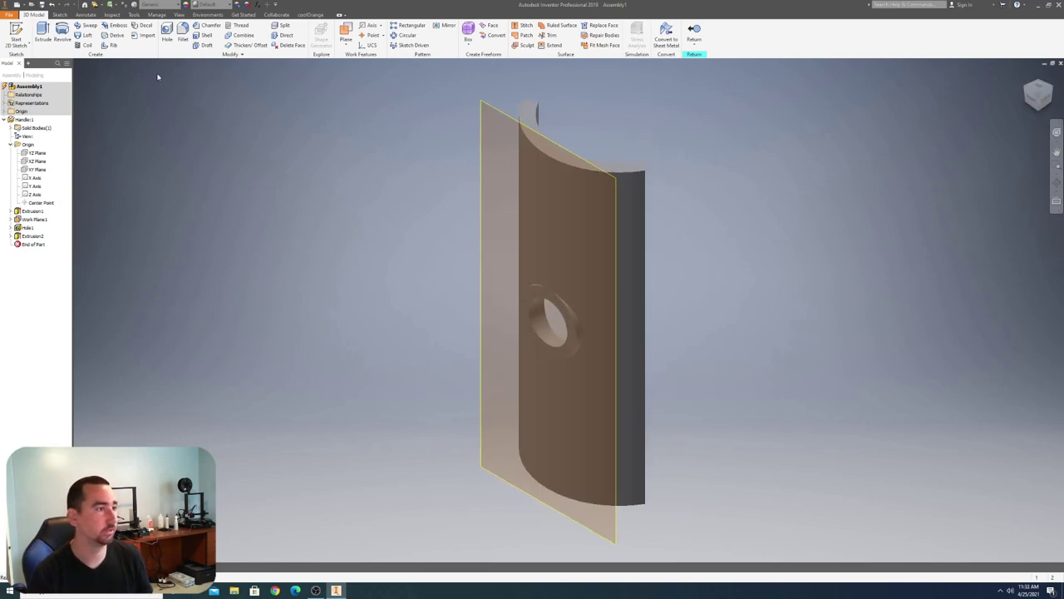
- Fillet the hole's front and back edges with a 3 mm radius
click(183, 35)
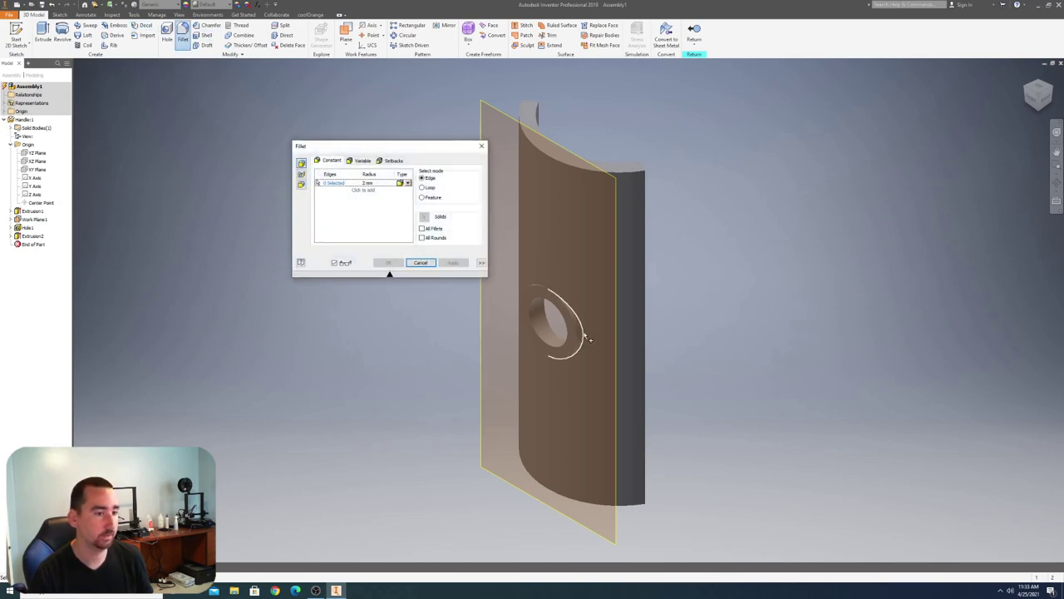
click(587, 337)
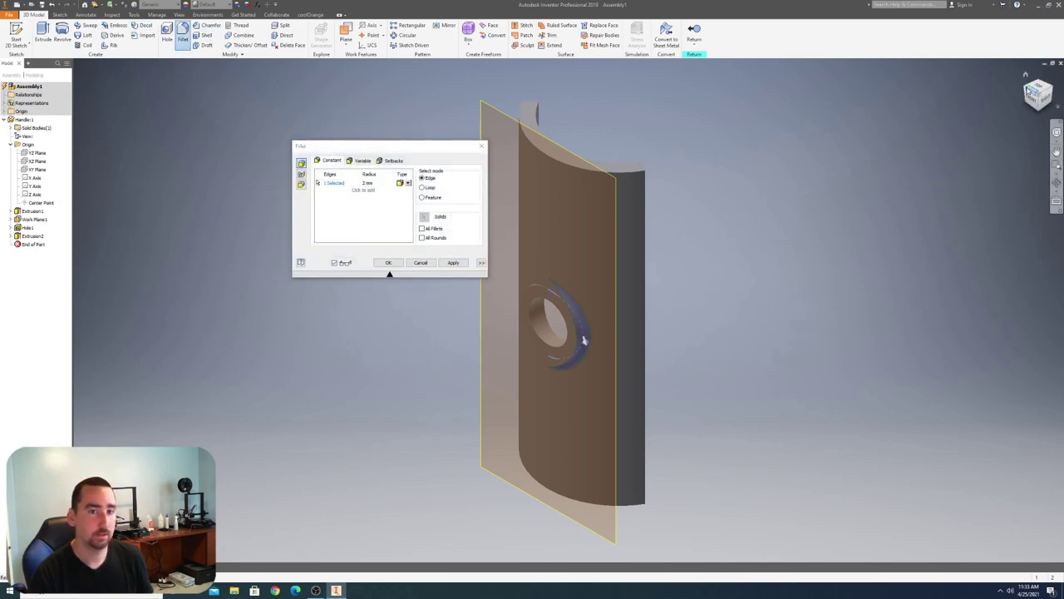
shift+middle_drag(585, 339, 557, 332)
click(367, 182)
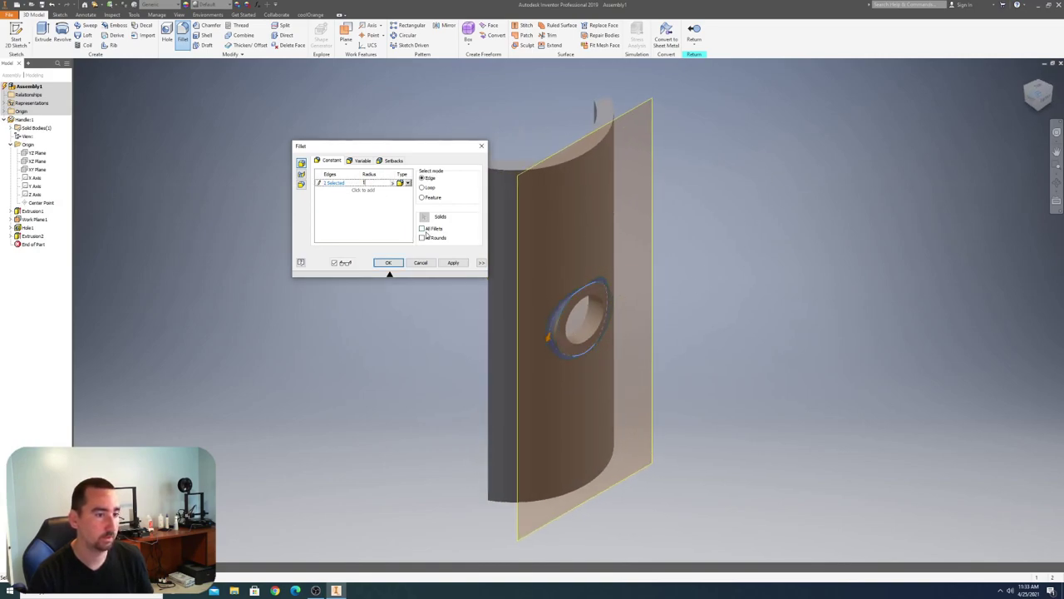
text(1)
key(BackSpace)
text(3)
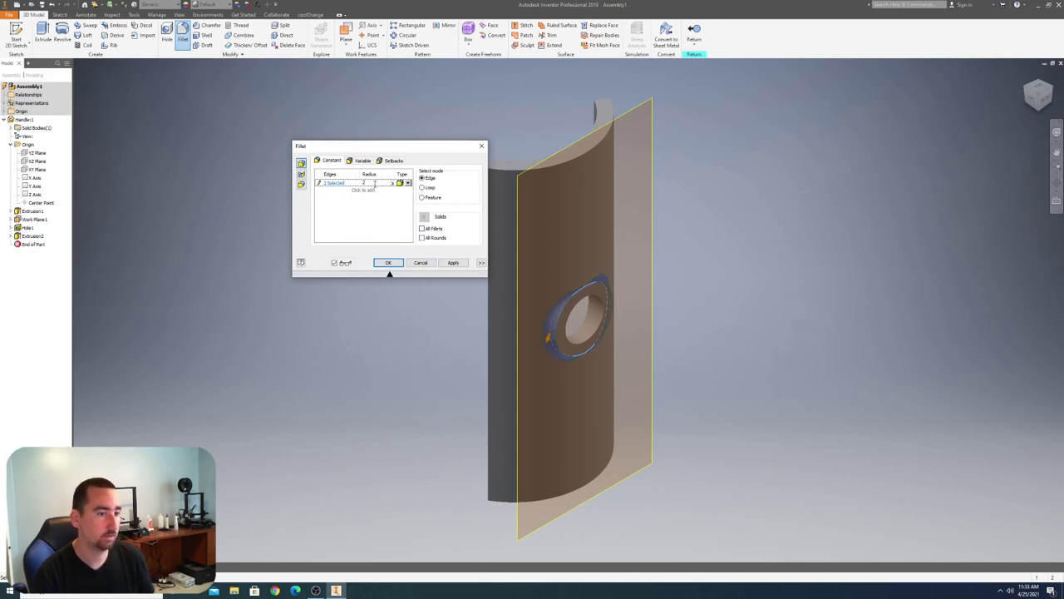
click(453, 263)
click(1052, 88)
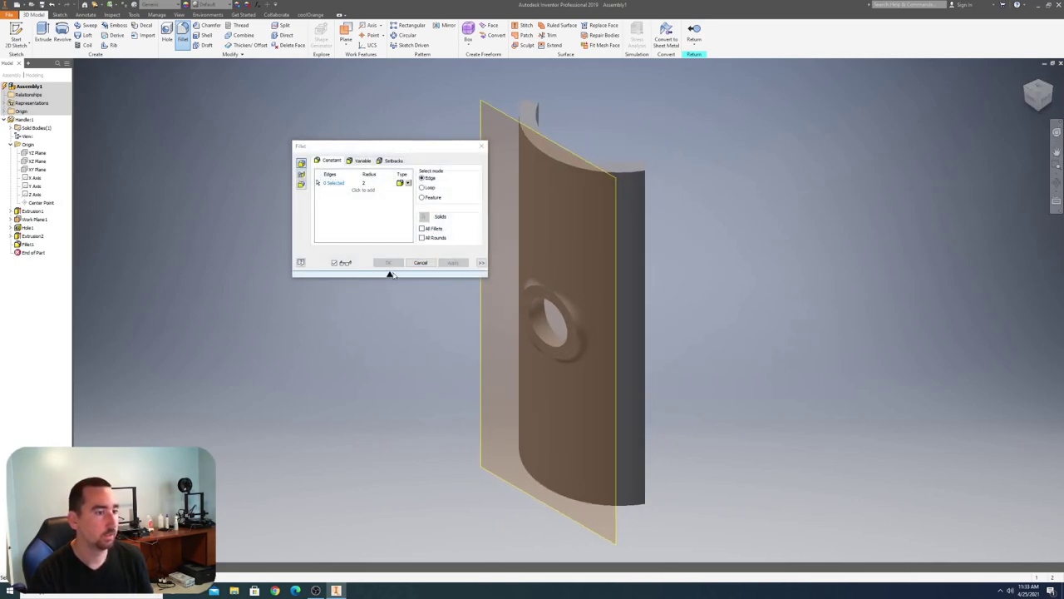
click(420, 263)
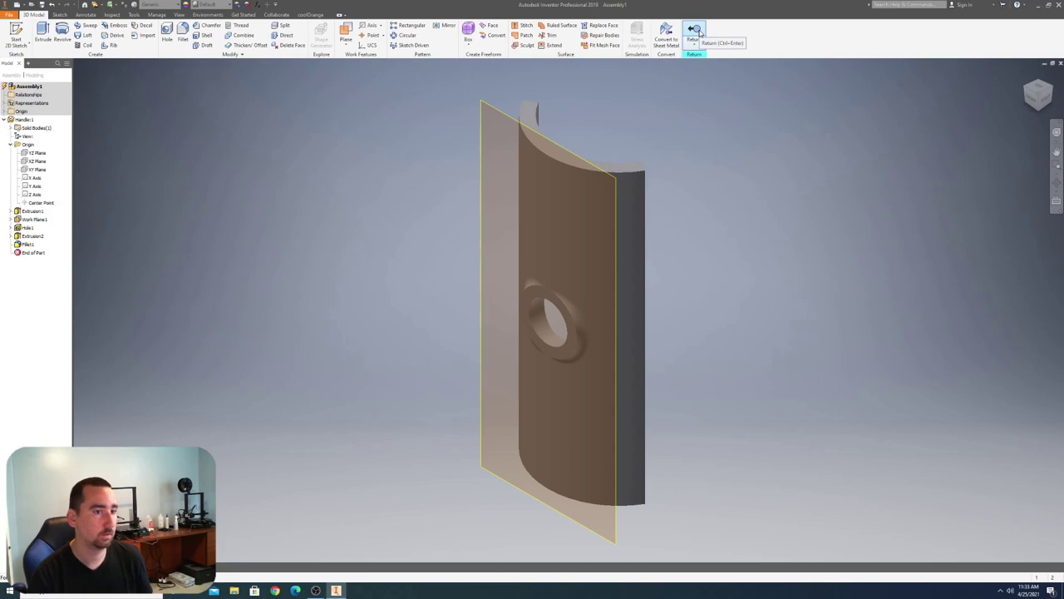
- Back in the assembly, create component Holder from the metric Standard (mm).ipt template
click(697, 32)
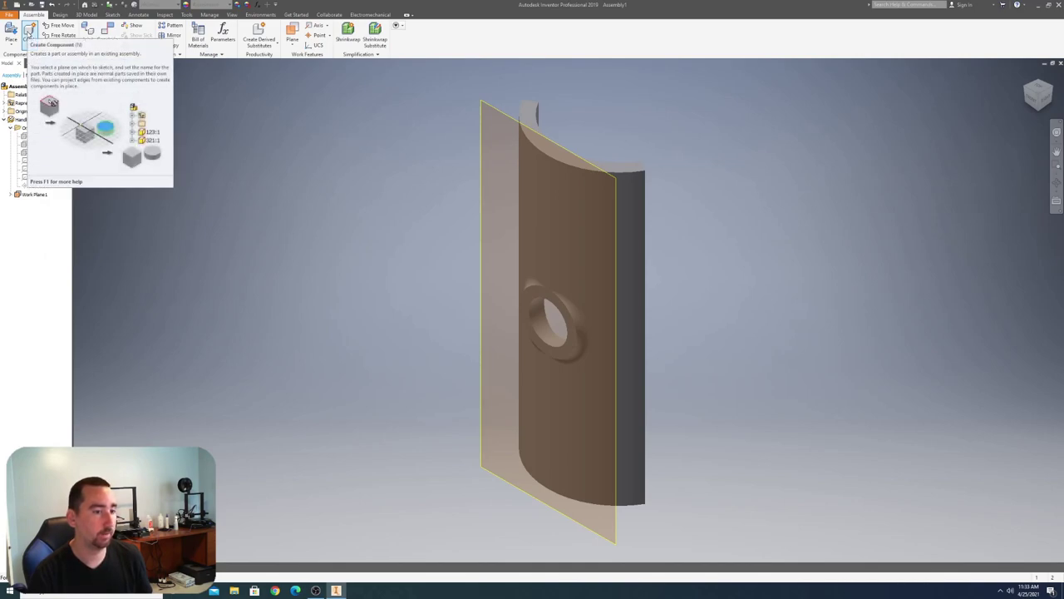
click(29, 33)
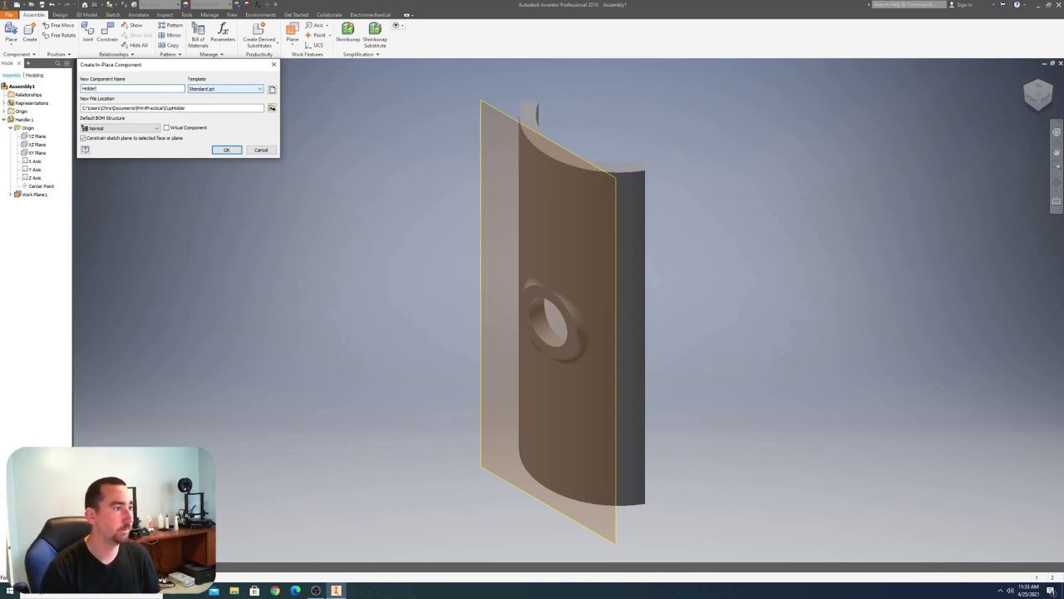
click(271, 89)
click(114, 27)
double_click(246, 75)
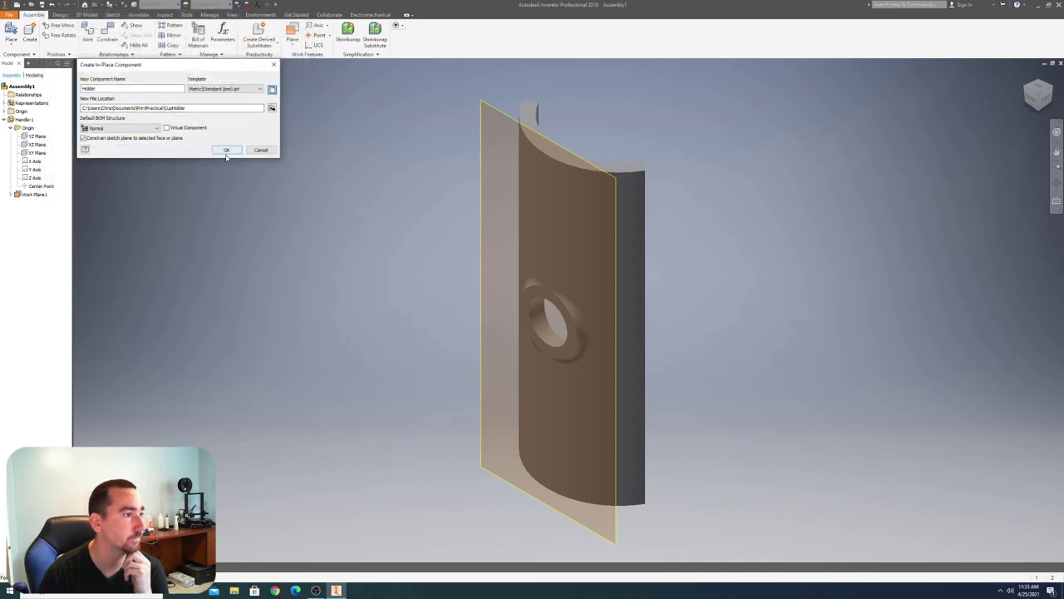
click(226, 151)
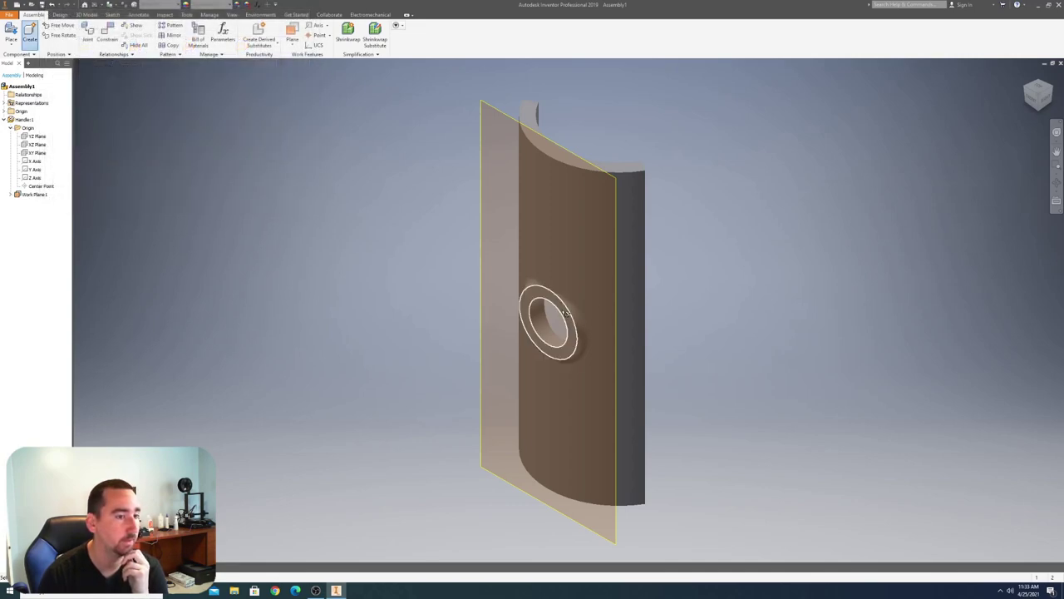
- Place Holder on the hole face and start a sketch on its XY Plane
click(565, 313)
click(509, 322)
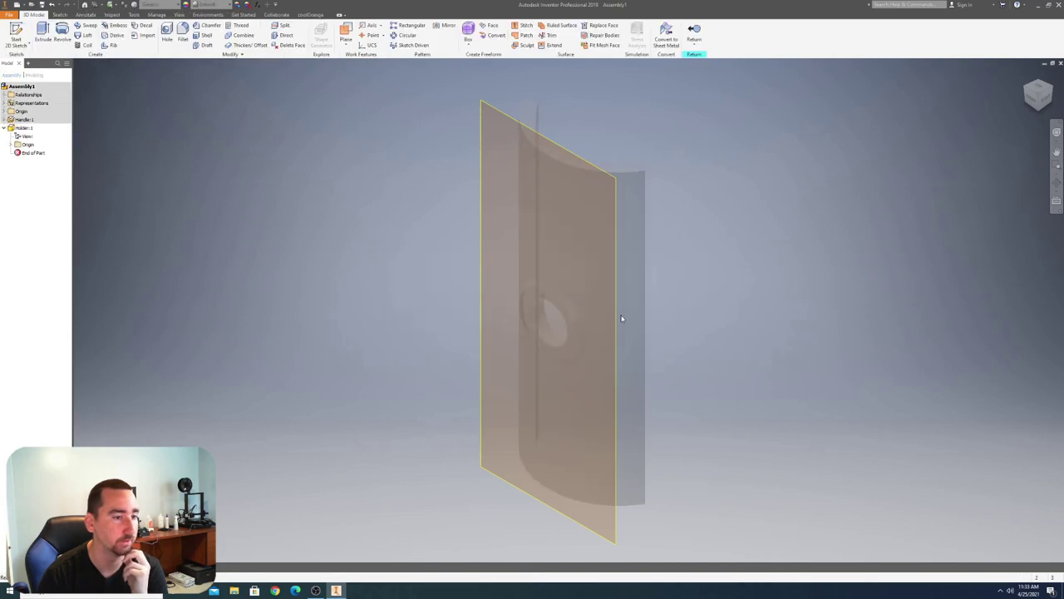
click(15, 34)
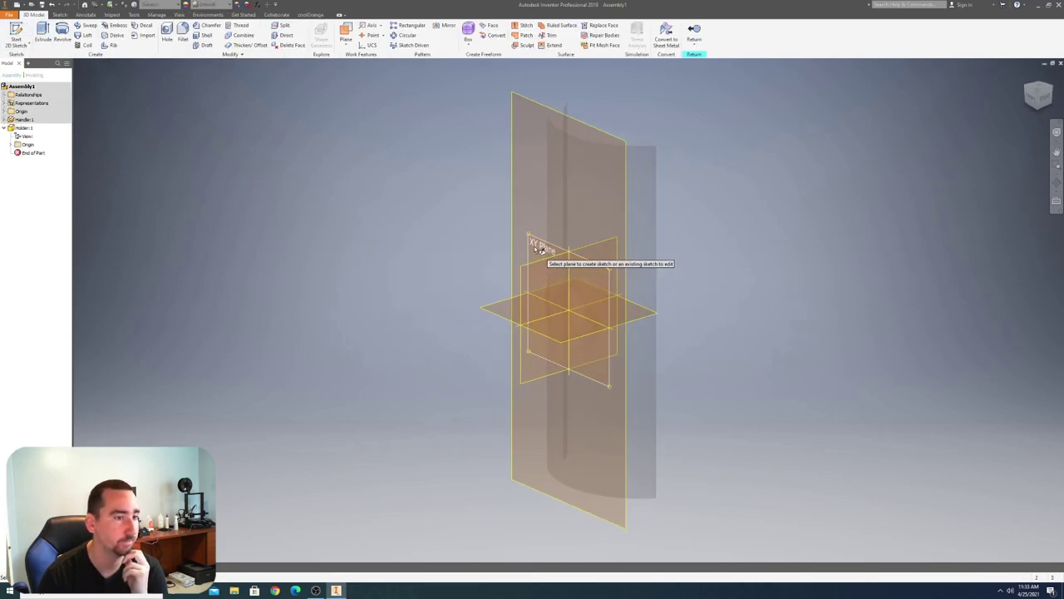
click(538, 247)
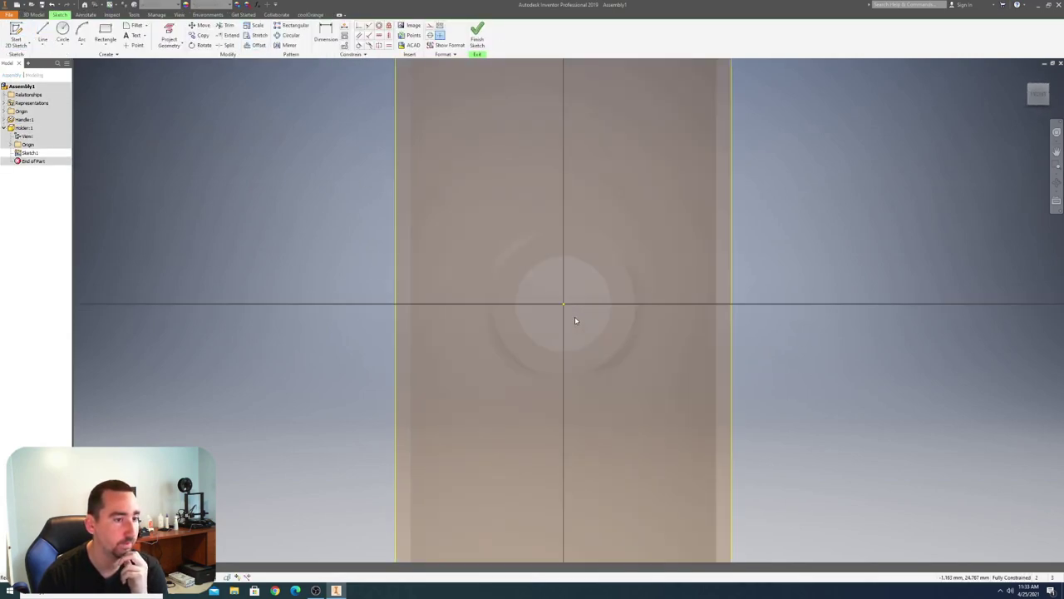
scroll(574, 321, up, 3)
- Project the hole's edges and draw two origin-centred circles snapped onto them
click(63, 34)
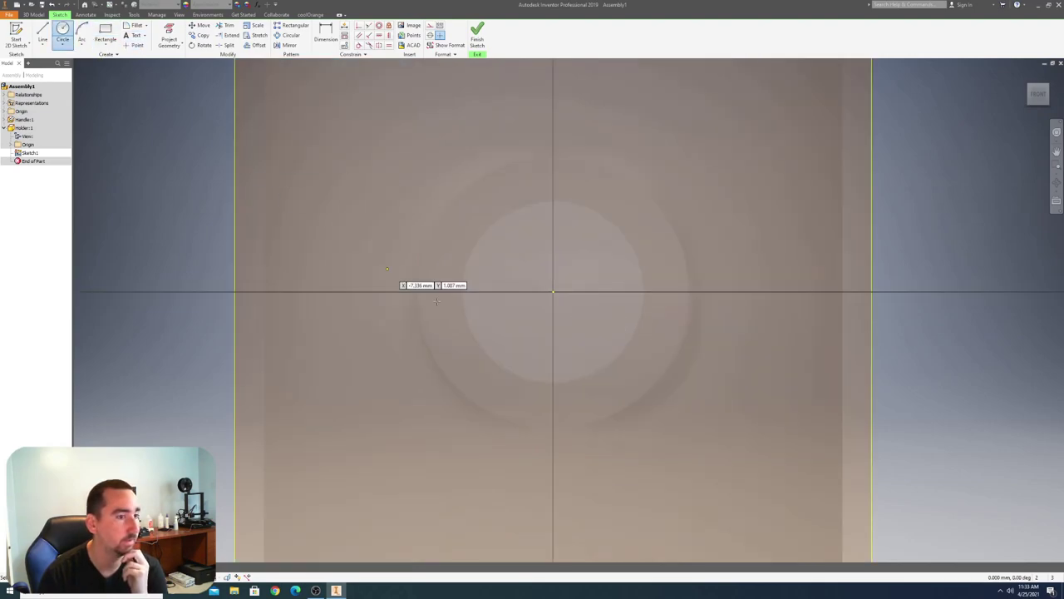
click(553, 291)
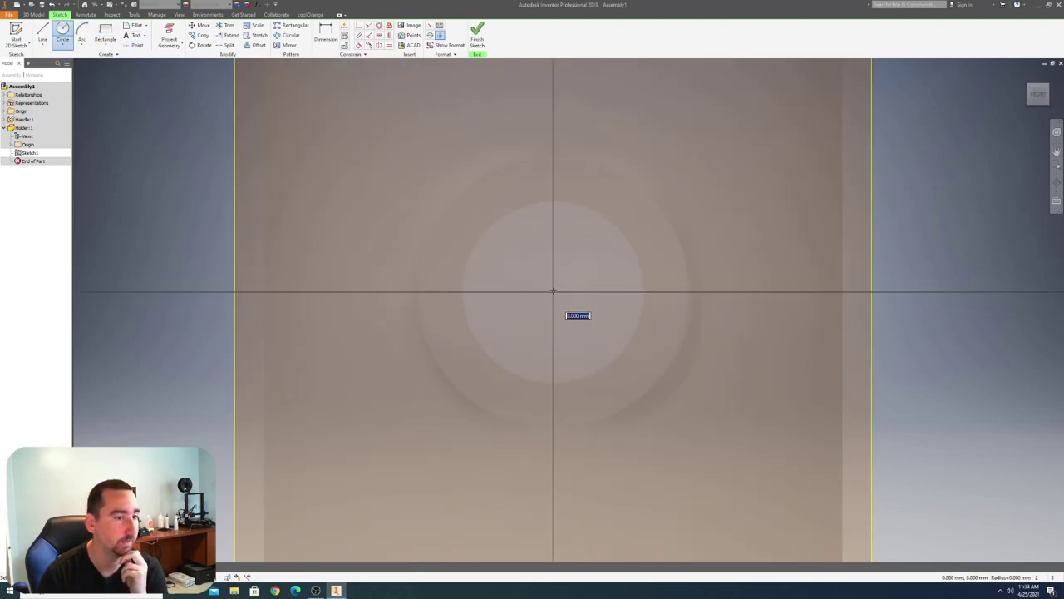
click(171, 35)
click(547, 199)
click(62, 31)
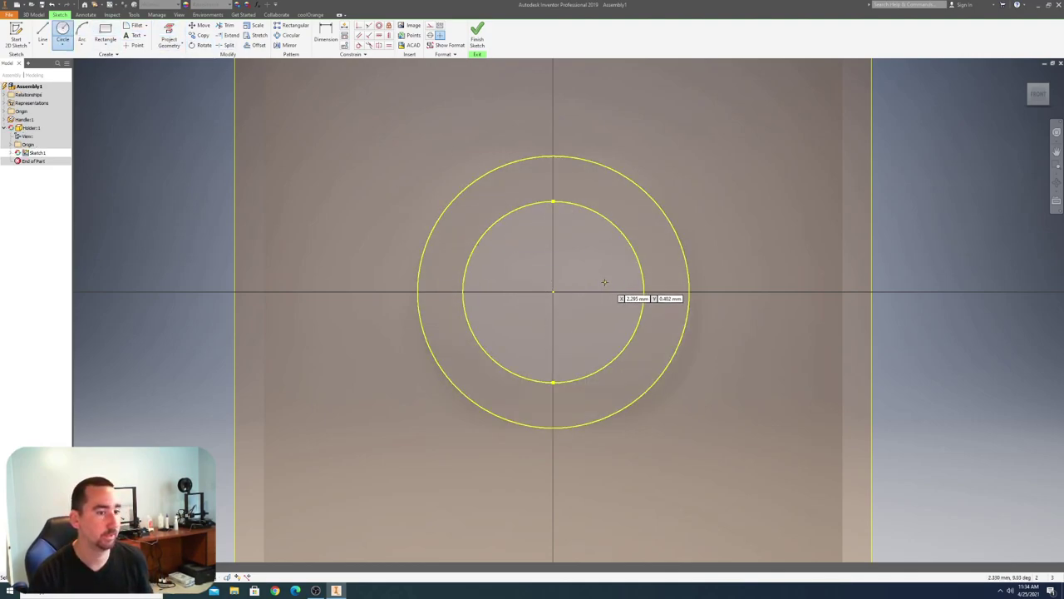
click(553, 291)
click(519, 234)
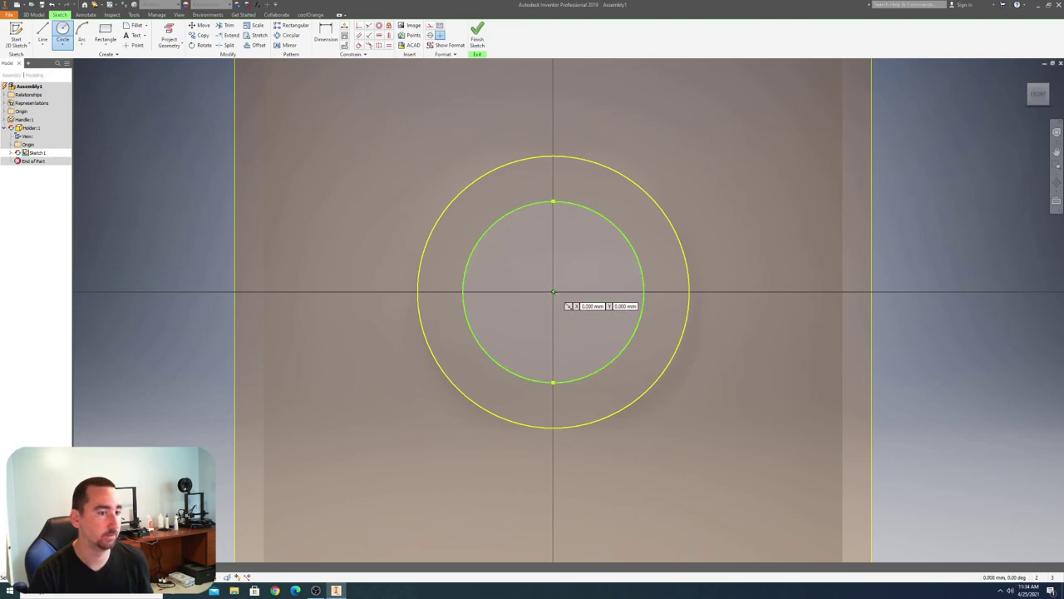
click(553, 291)
click(500, 193)
click(476, 35)
- Extrude the ring profile between the circles 1 mm into a thin washer
click(43, 32)
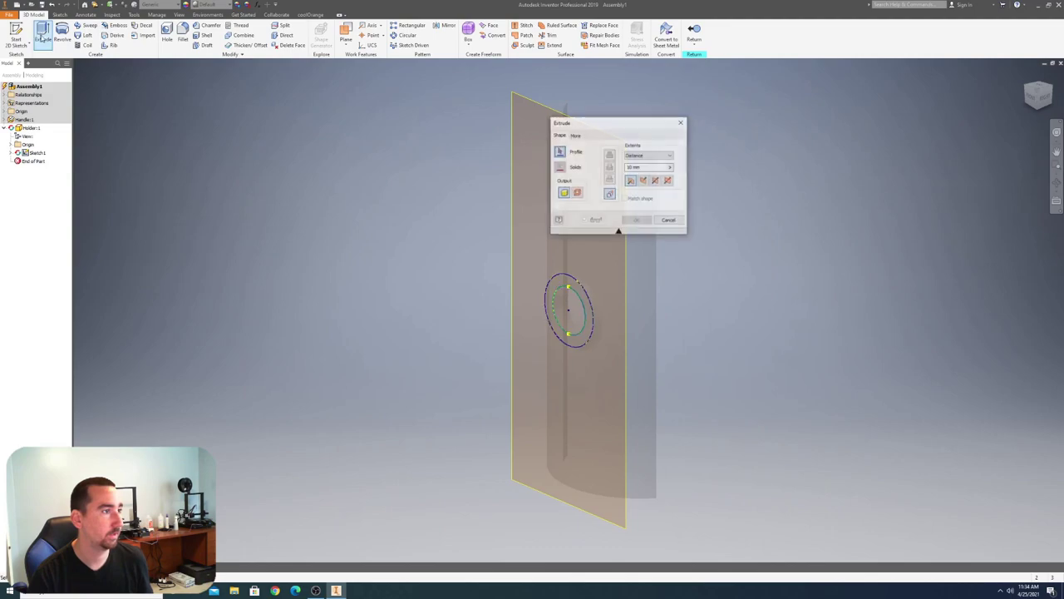
click(556, 284)
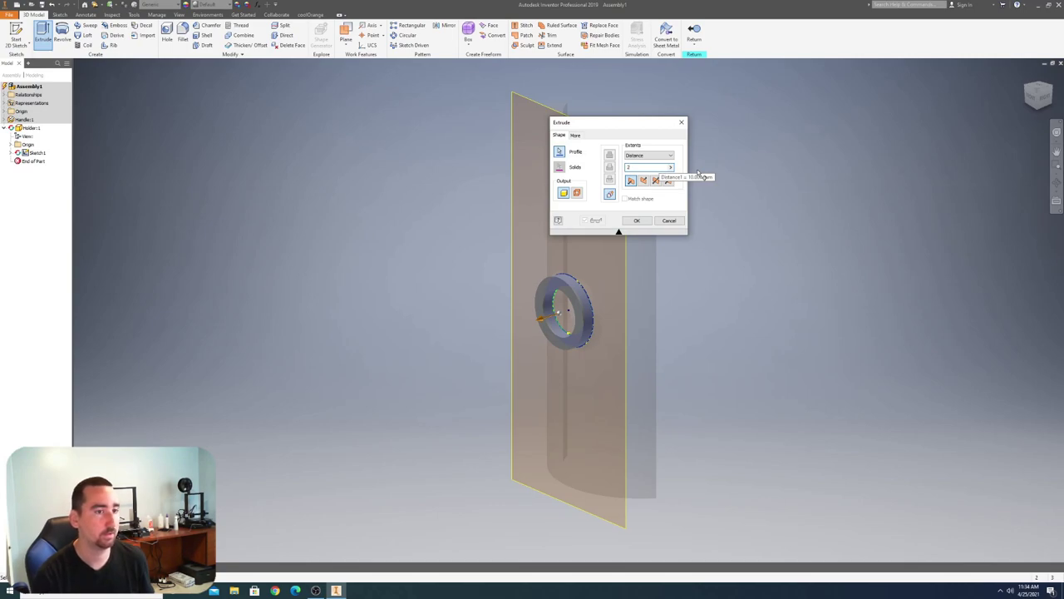
key(BackSpace)
text(1)
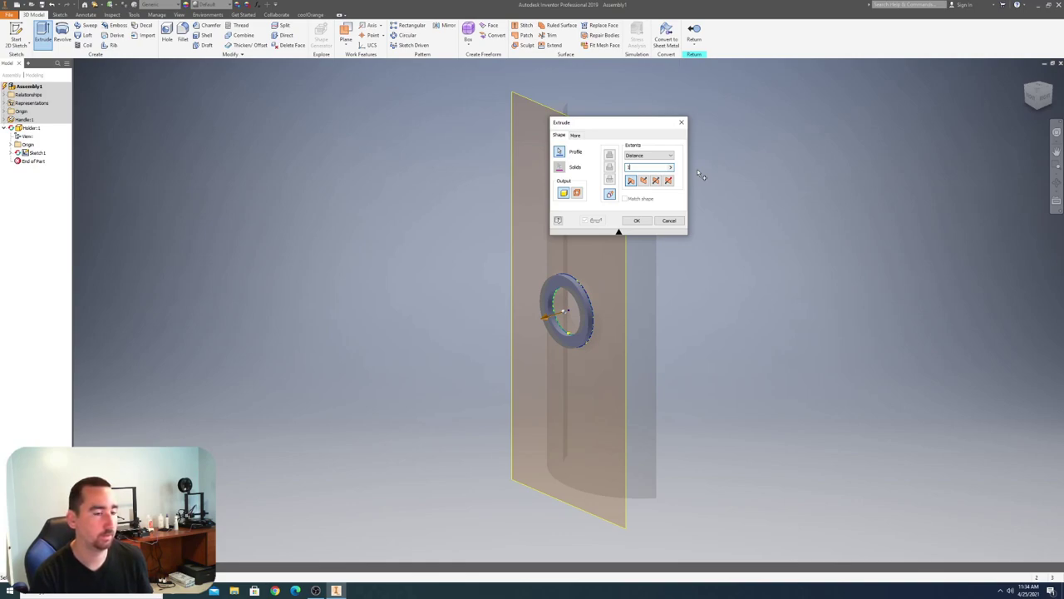
key(Return)
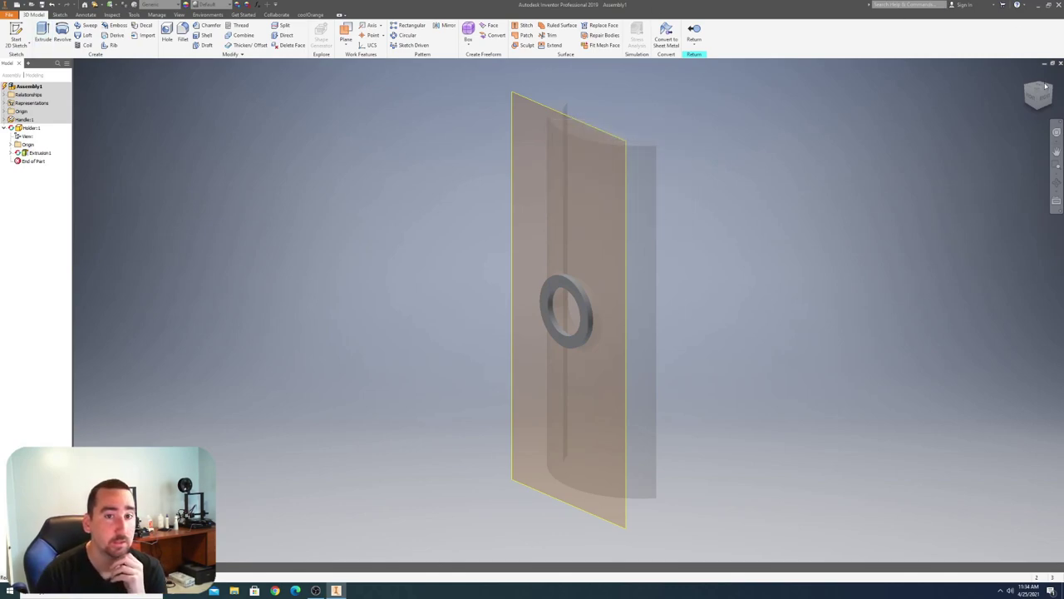
click(1038, 85)
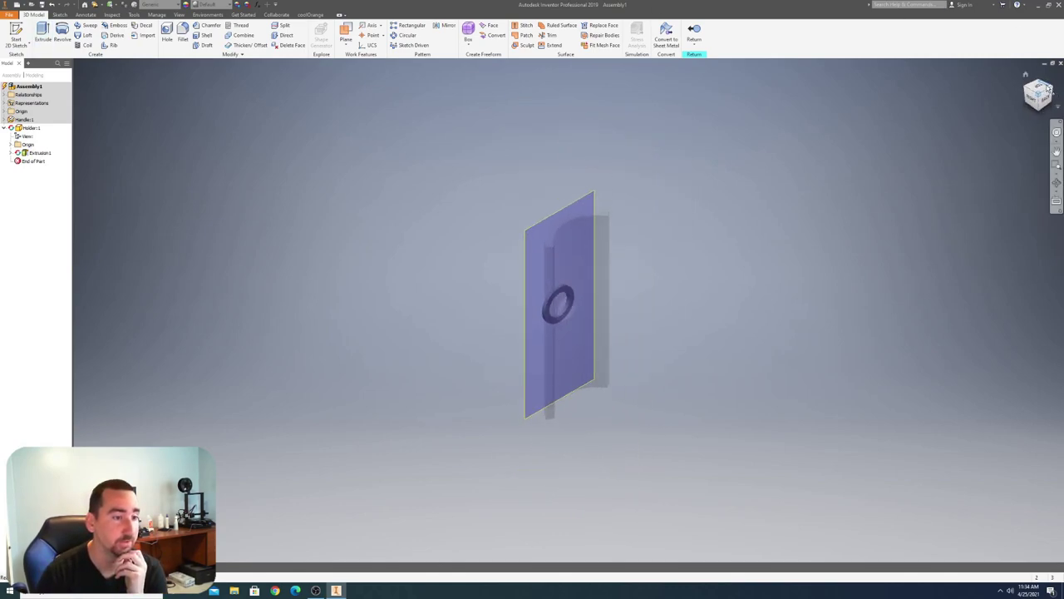
click(1028, 92)
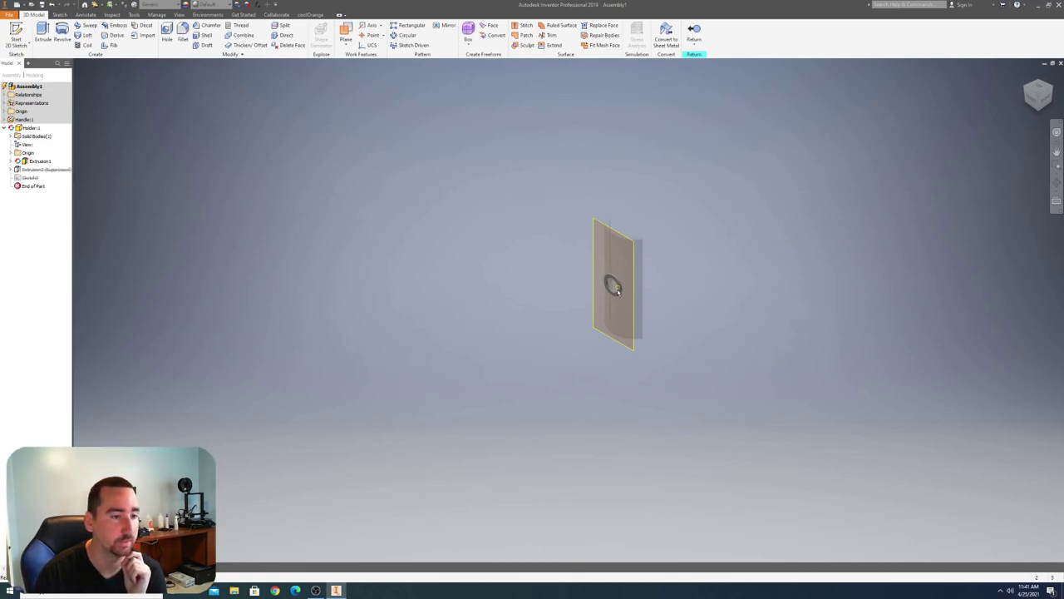
scroll(621, 268, up, 5)
scroll(634, 311, down, 3)
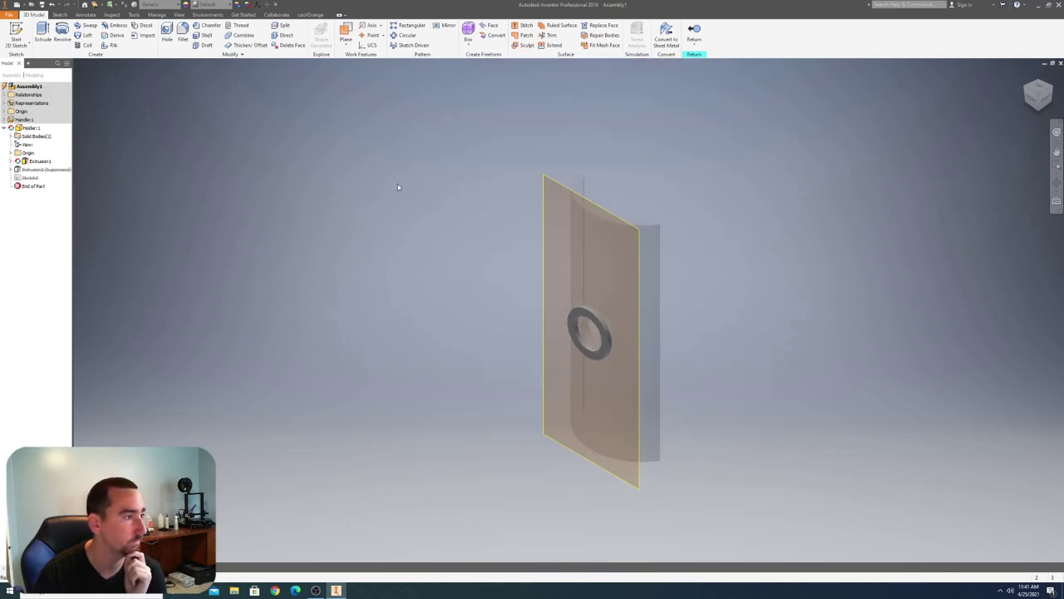
click(13, 162)
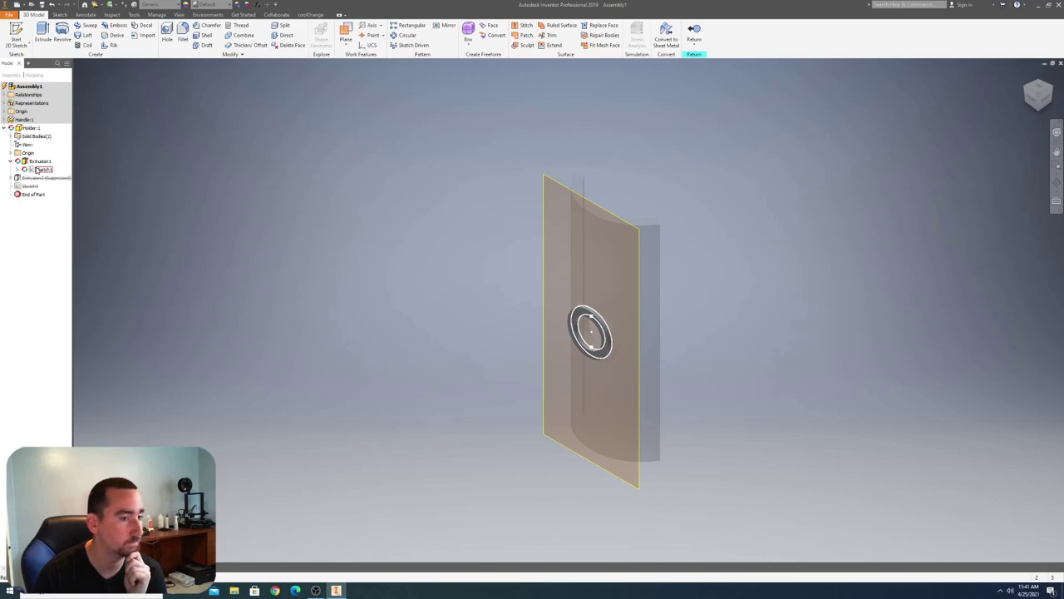
click(38, 169)
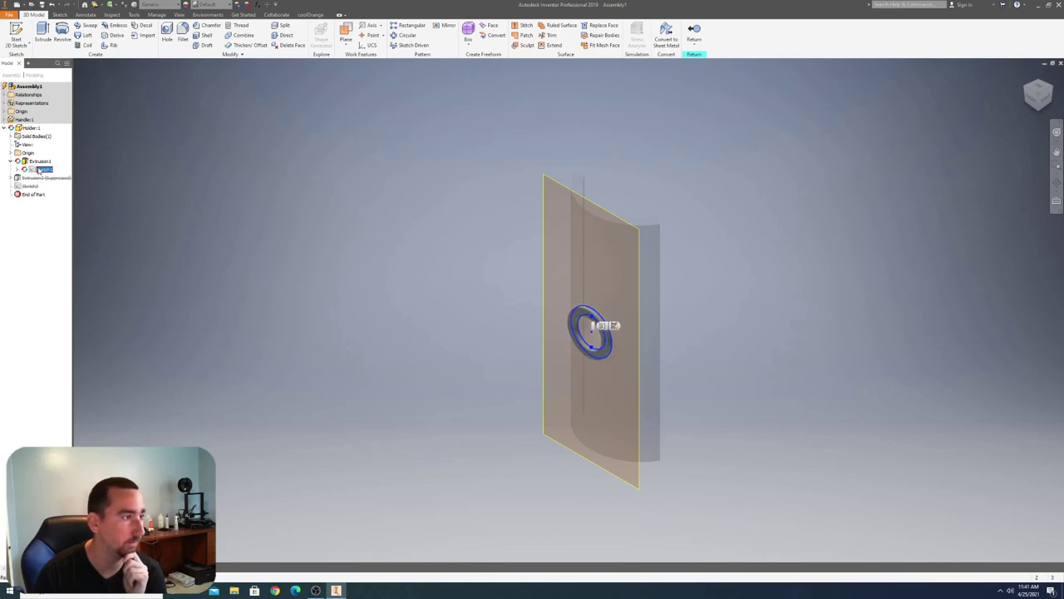
click(33, 162)
double_click(33, 163)
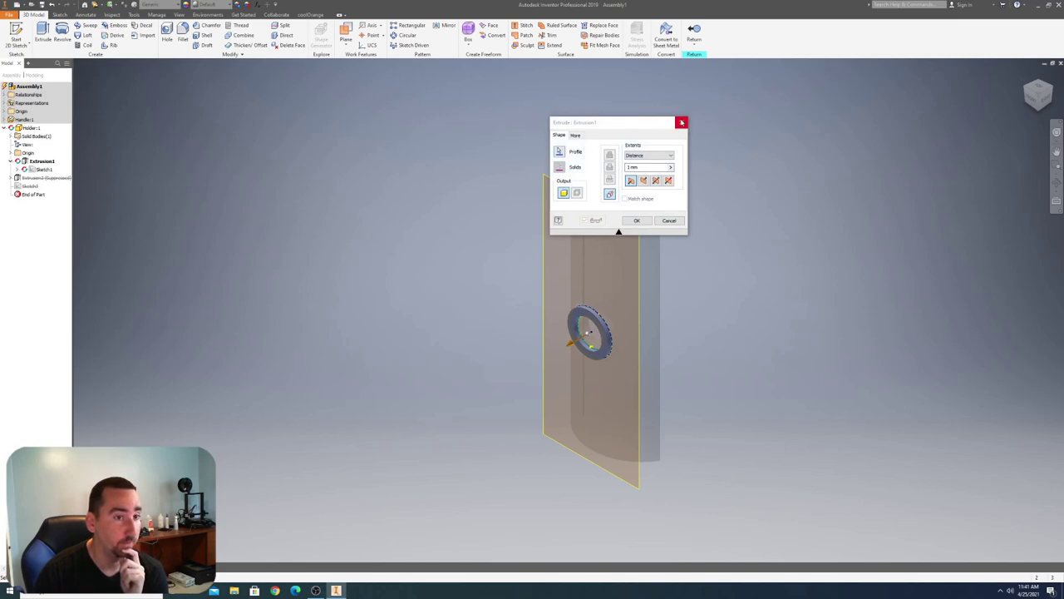
click(681, 123)
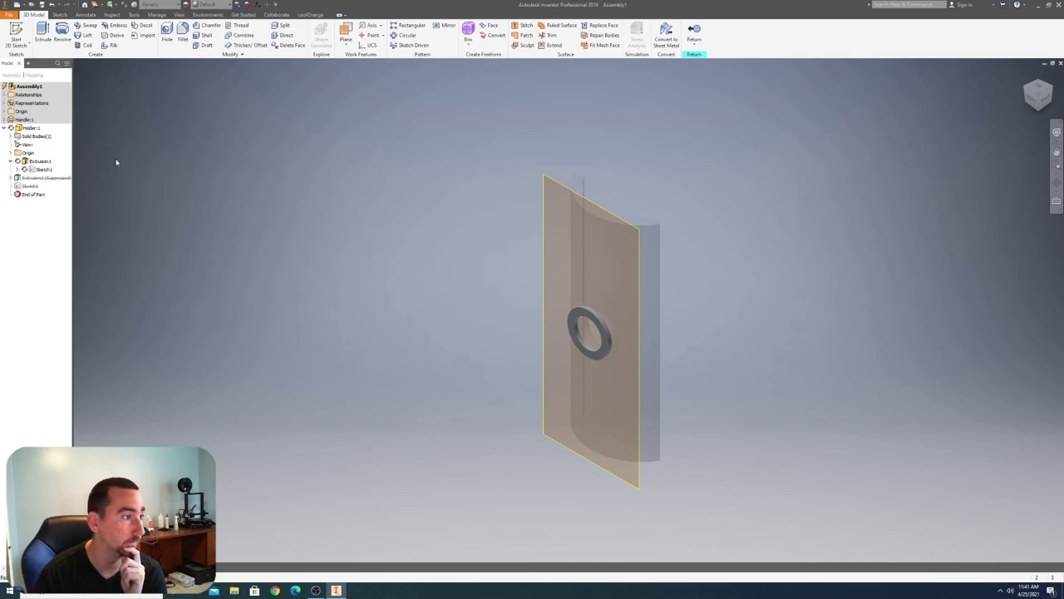
double_click(46, 170)
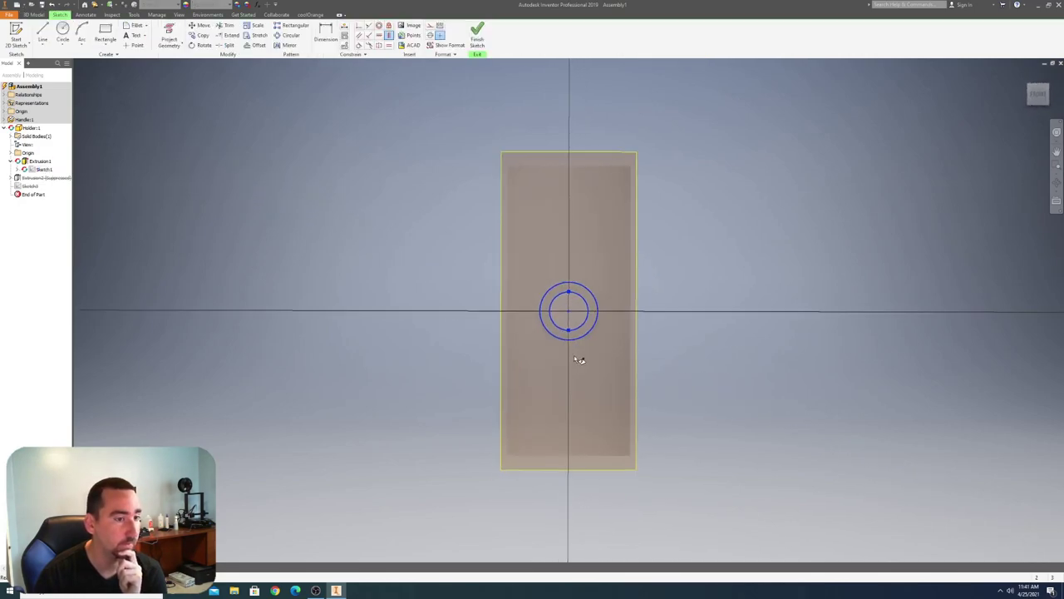
key(d)
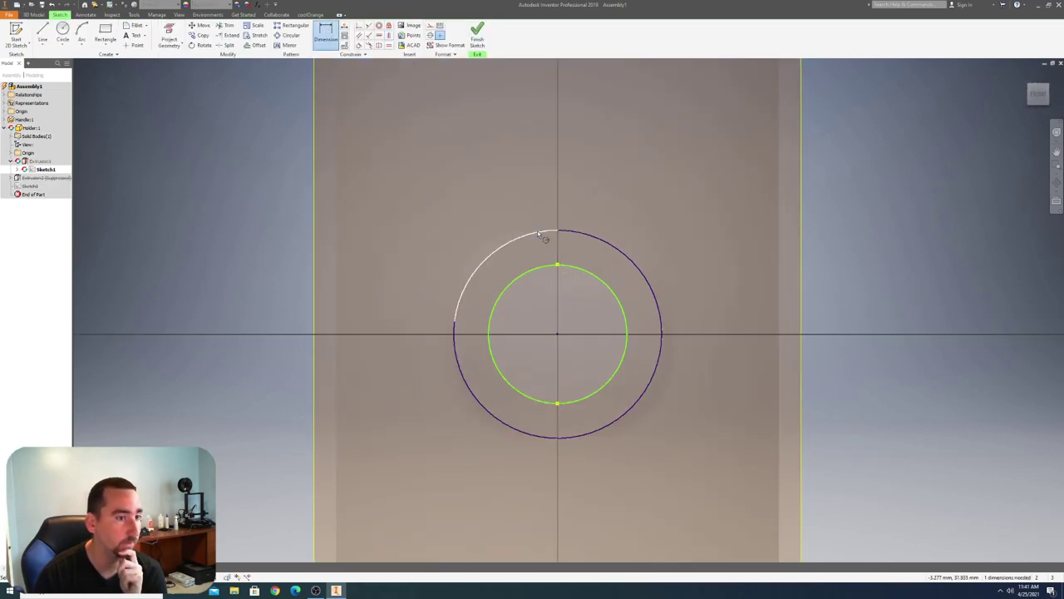
click(619, 252)
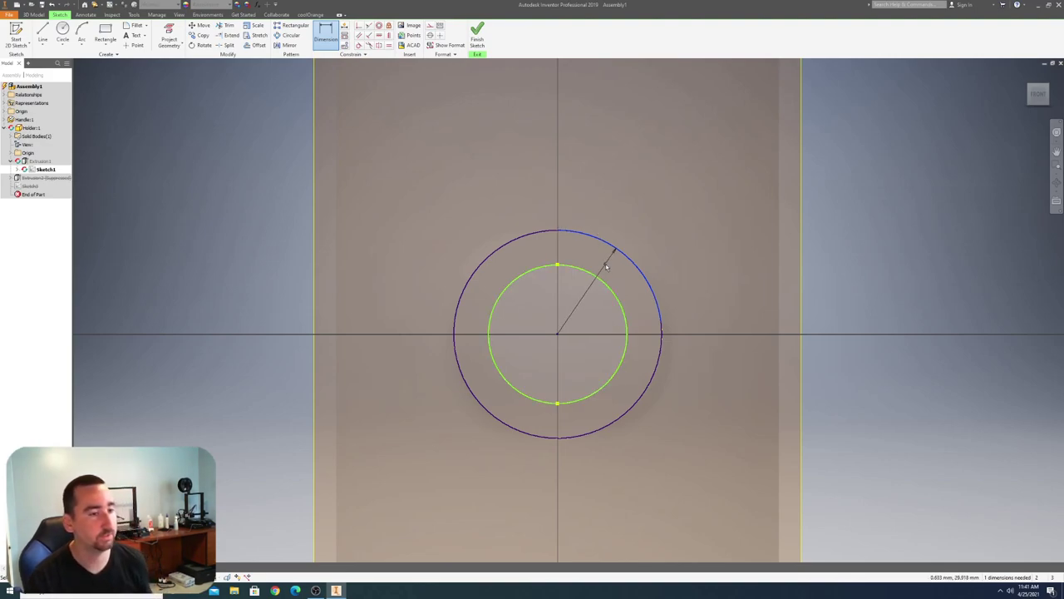
key(Escape)
click(477, 33)
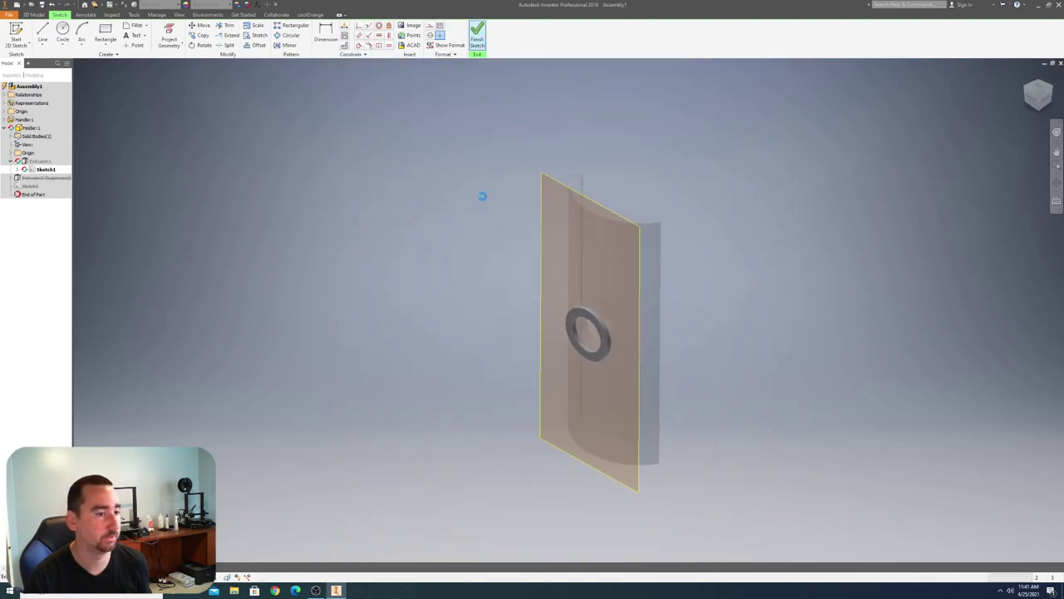
click(694, 33)
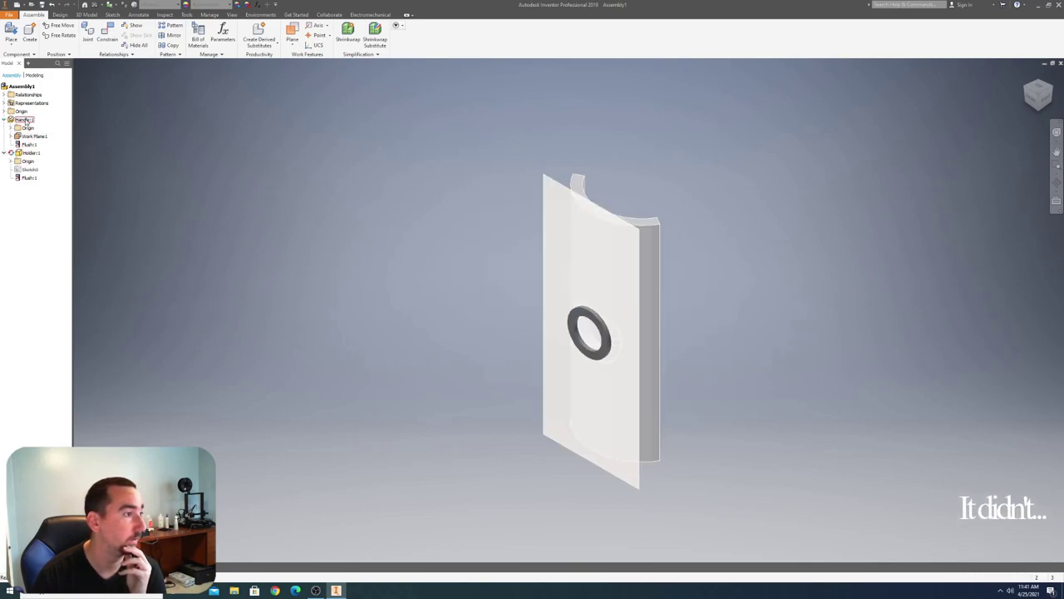
- Edit the Handle's Sketch3 and dimension the gap between the collar circles to 5 mm
double_click(25, 121)
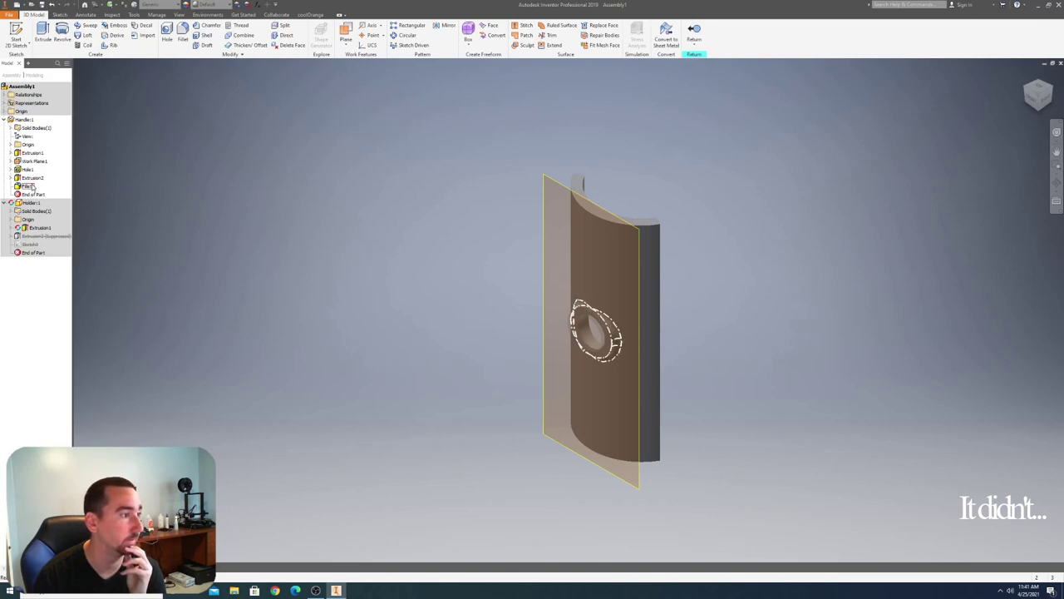
click(30, 186)
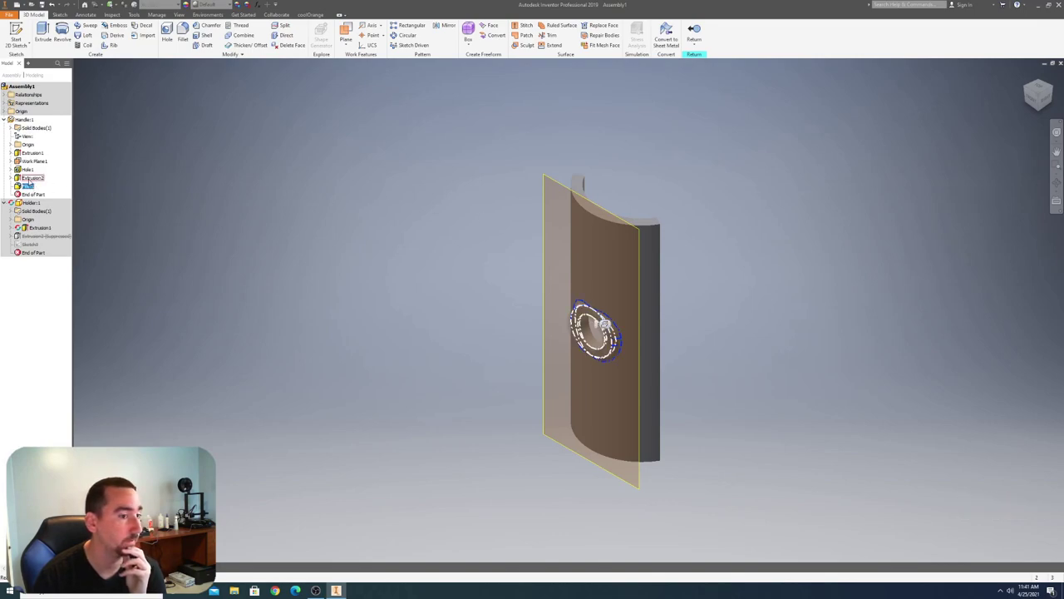
click(11, 179)
double_click(33, 187)
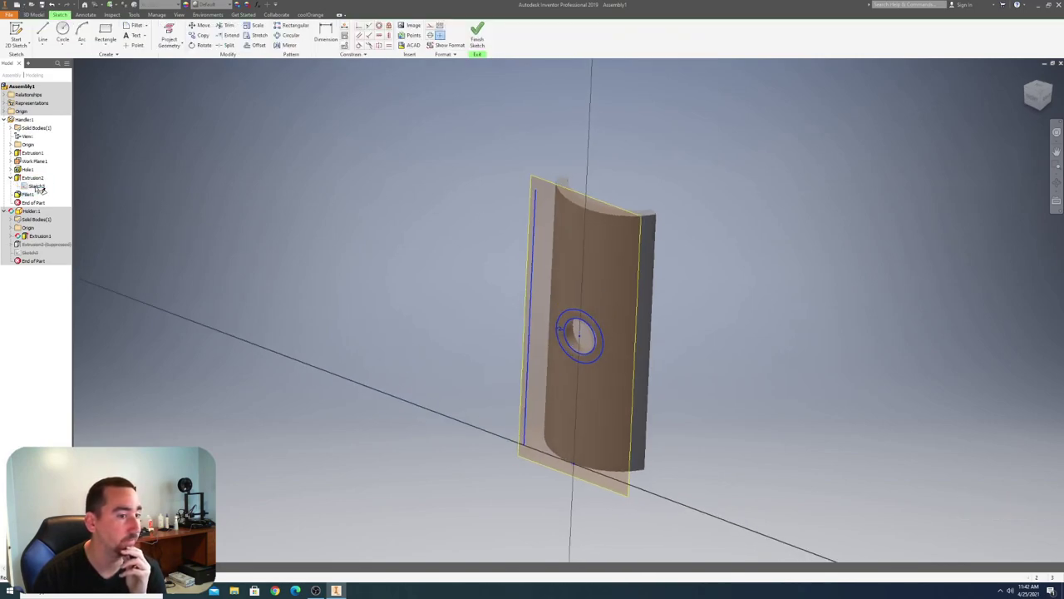
scroll(566, 315, down, 8)
click(566, 316)
click(514, 315)
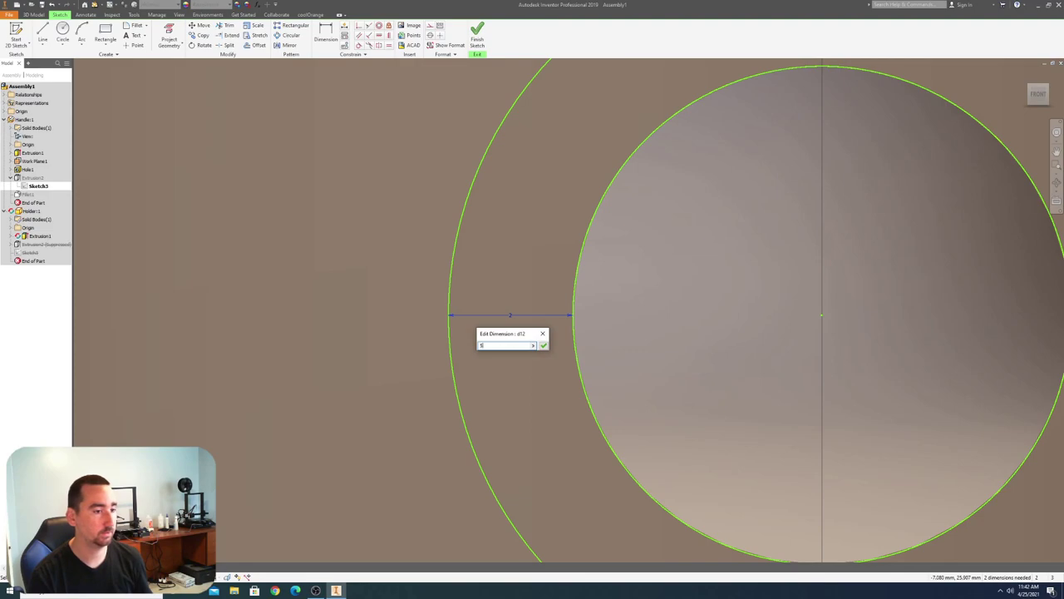
text(5)
key(Return)
scroll(338, 246, up, 5)
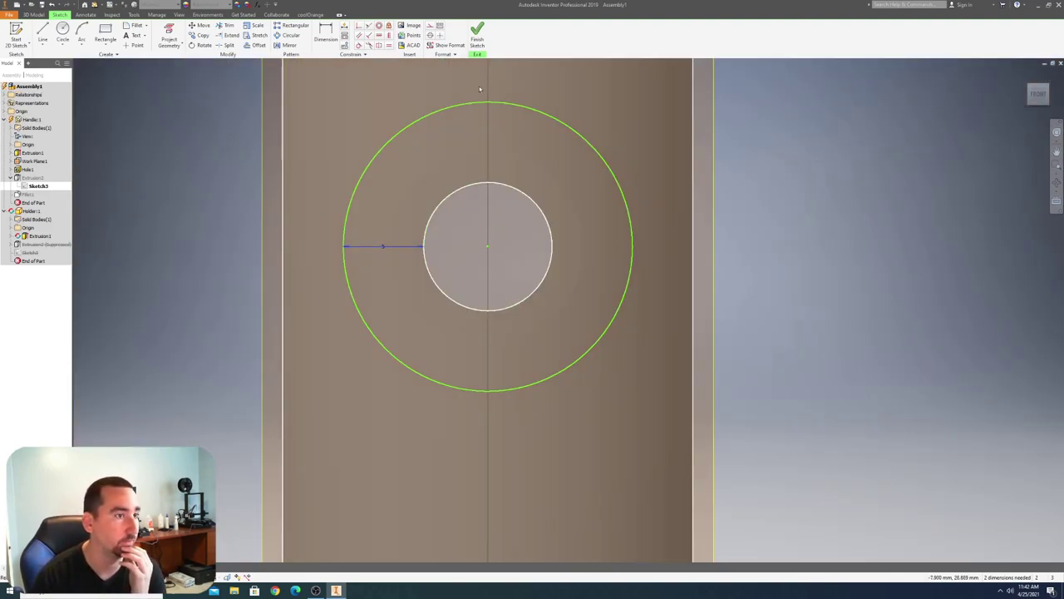
click(477, 34)
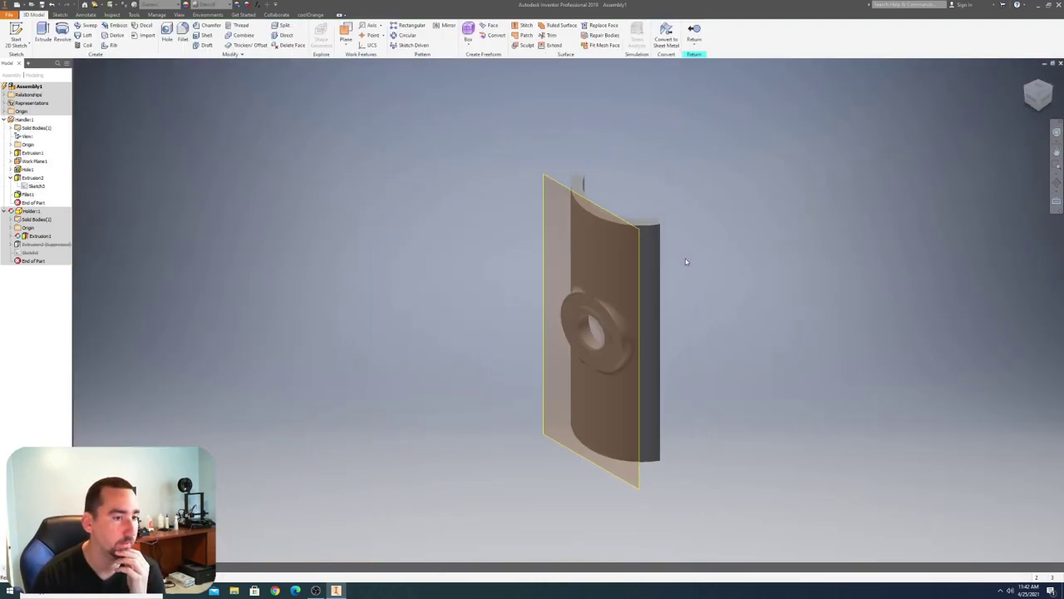
- Return to the assembly and open Holder:1 for editing
click(1030, 88)
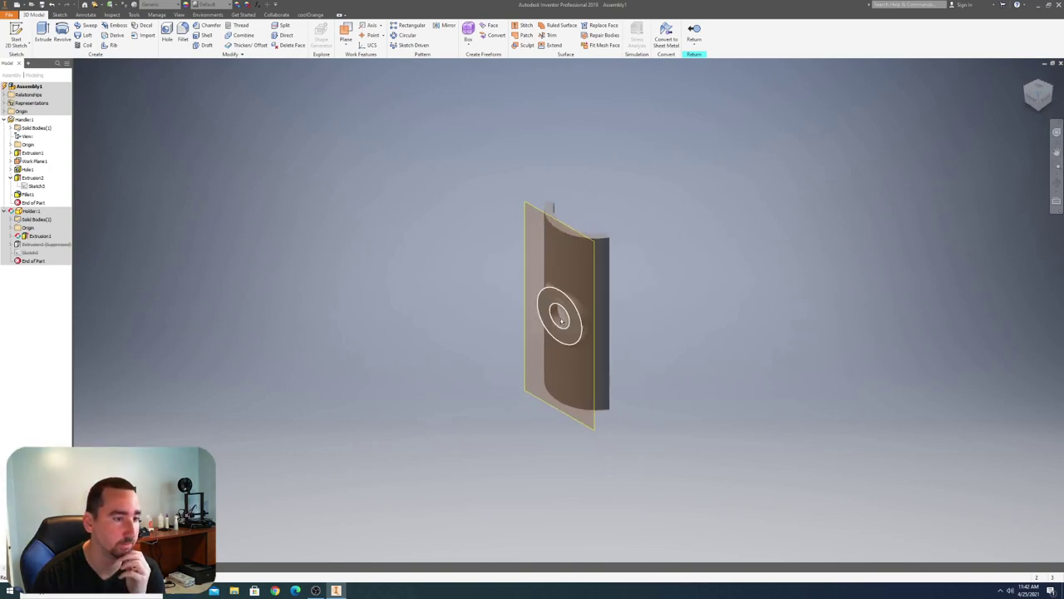
scroll(655, 182, up, 5)
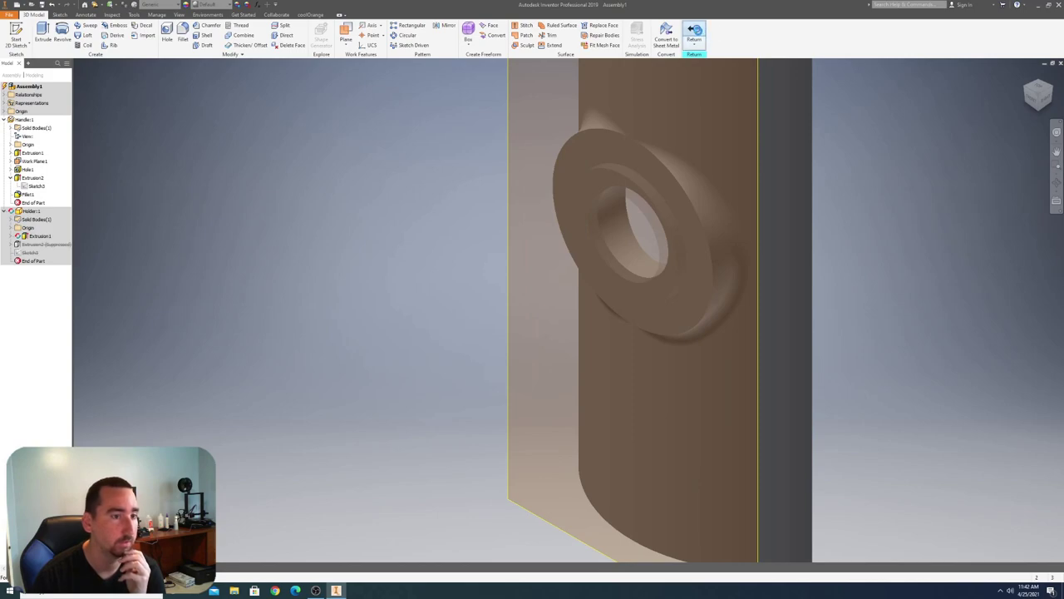
click(694, 34)
double_click(31, 154)
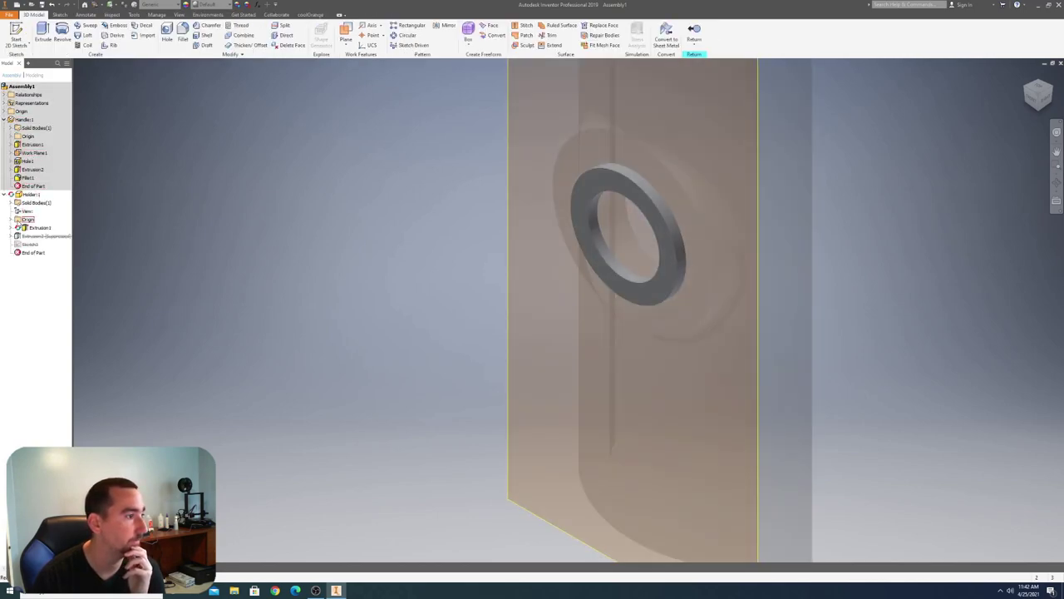
- In Holder's Sketch1, delete the middle circle and redraw an origin circle to the outer edge
click(12, 226)
double_click(42, 236)
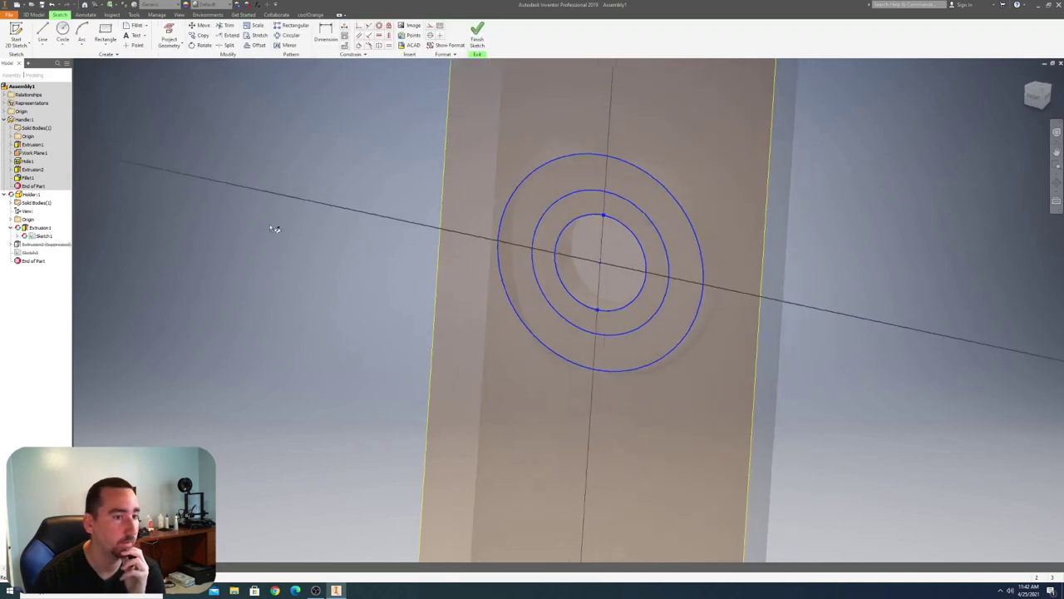
click(562, 237)
key(Delete)
click(63, 31)
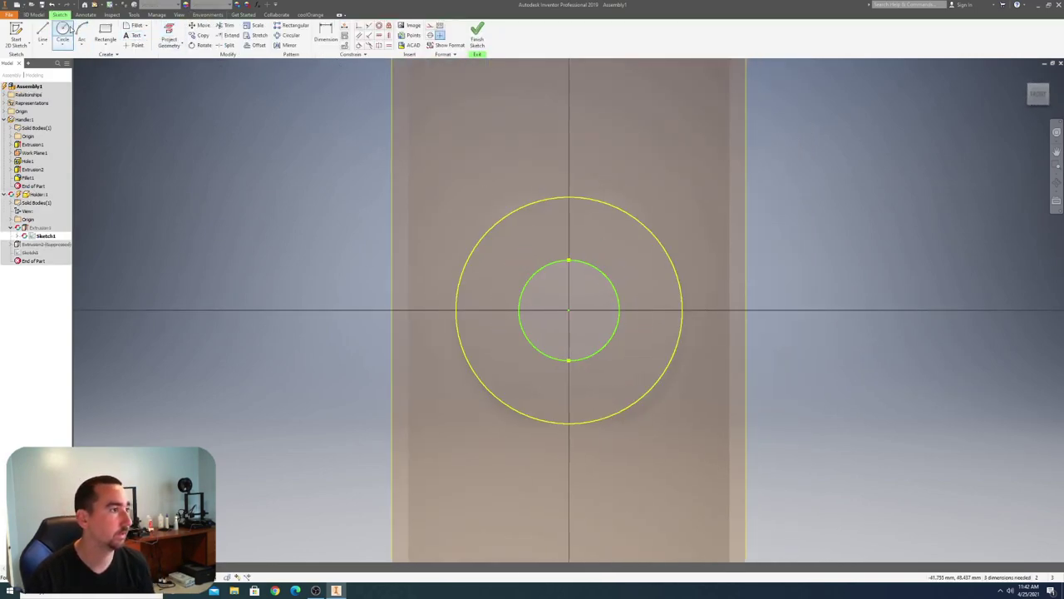
click(569, 310)
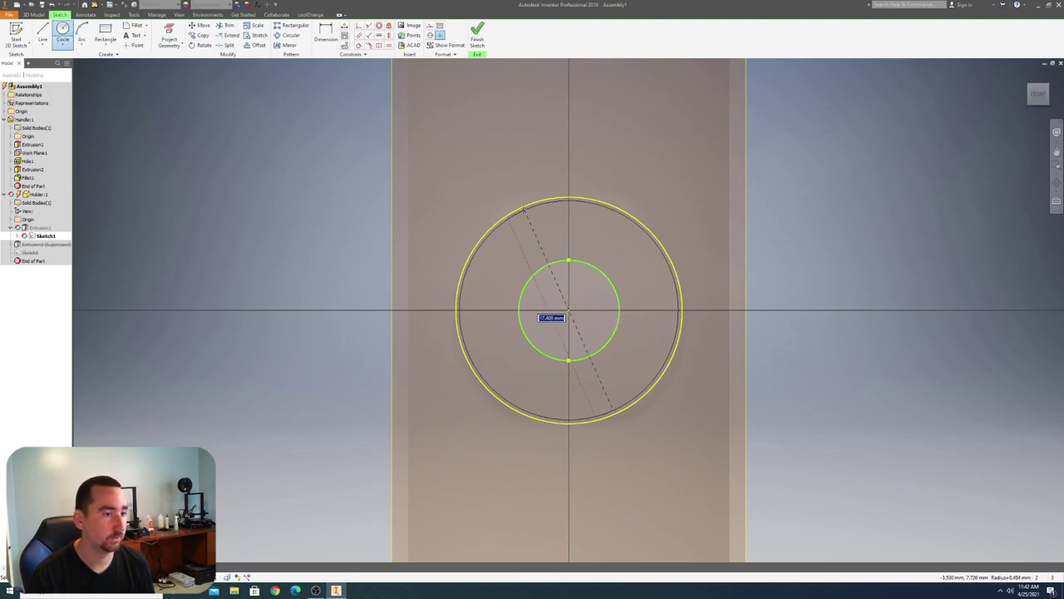
click(537, 221)
click(478, 35)
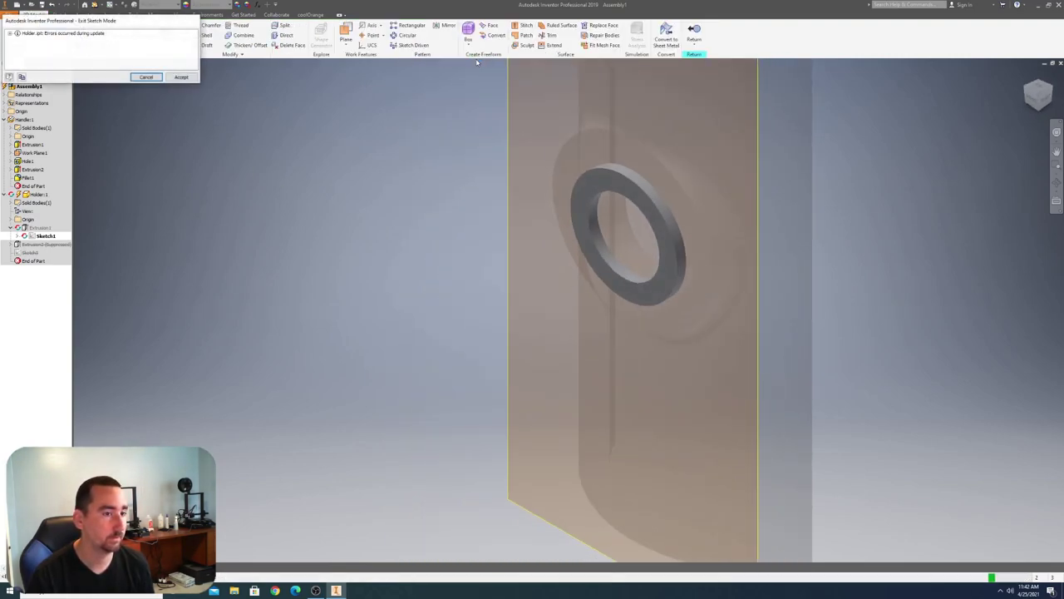
- Accept the update error and reopen Extrusion1's settings
click(181, 77)
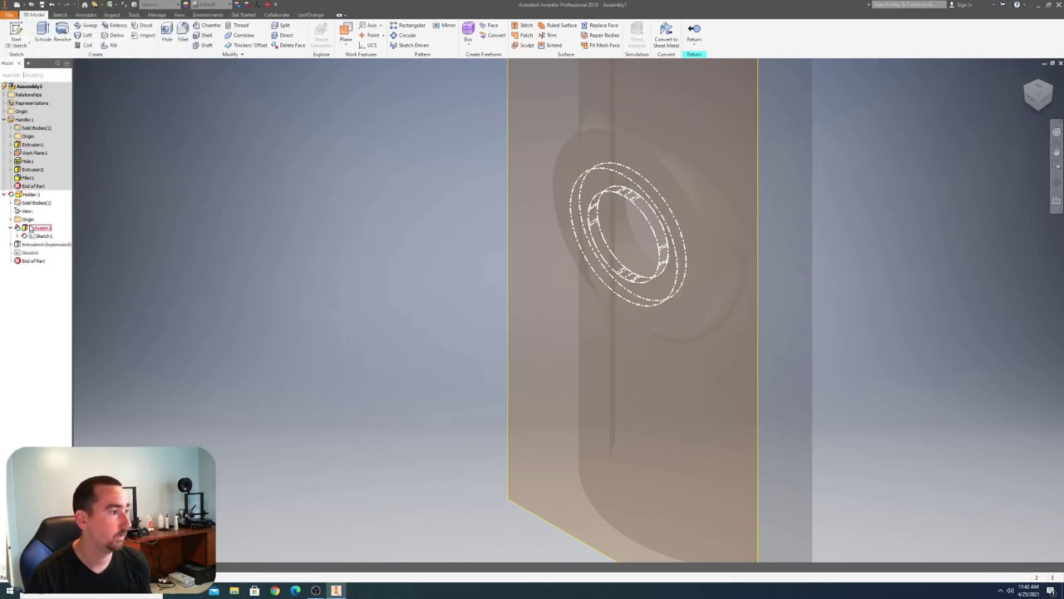
double_click(38, 228)
drag(635, 131, 483, 117)
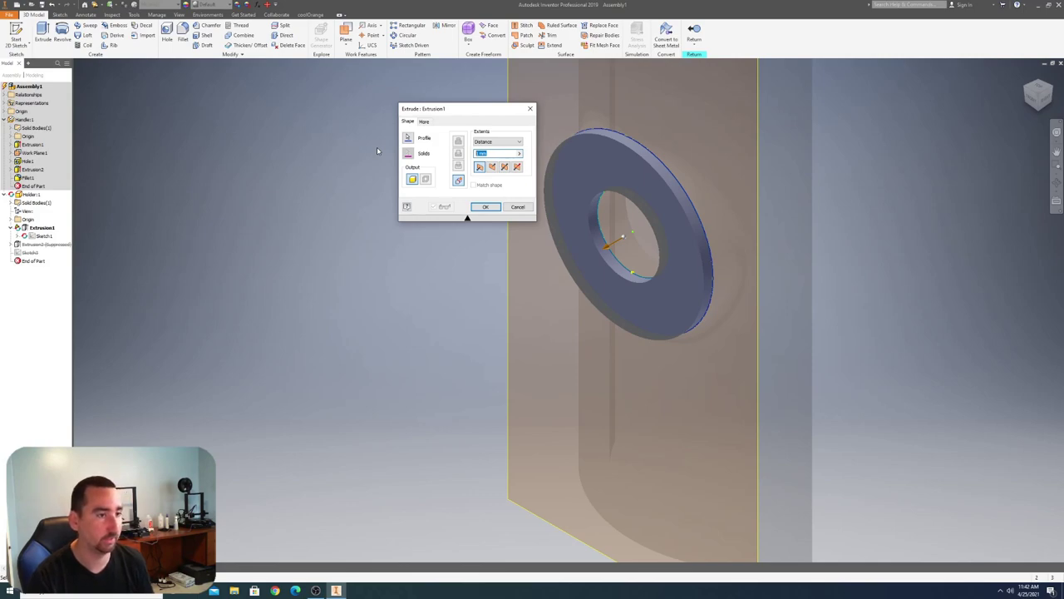
- Set the holder ring's extrusion distance to 7 mm
text(7)
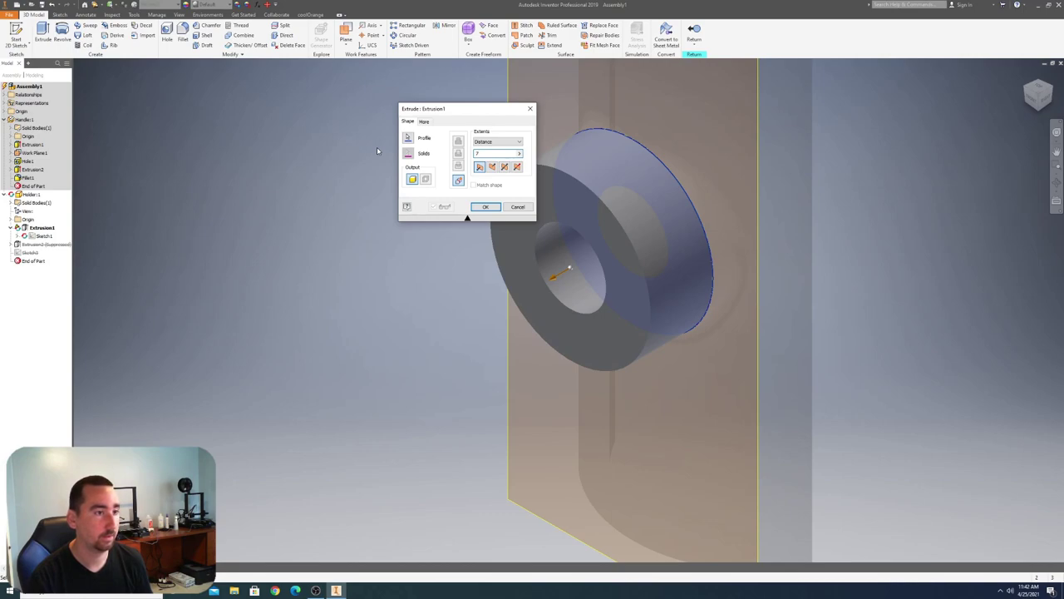
key(Return)
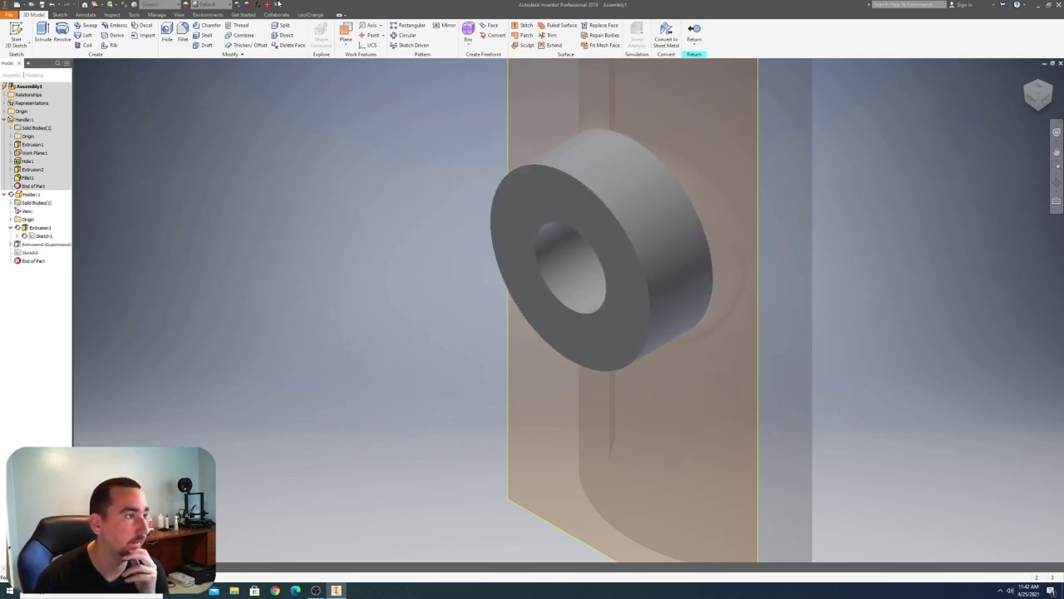
click(16, 34)
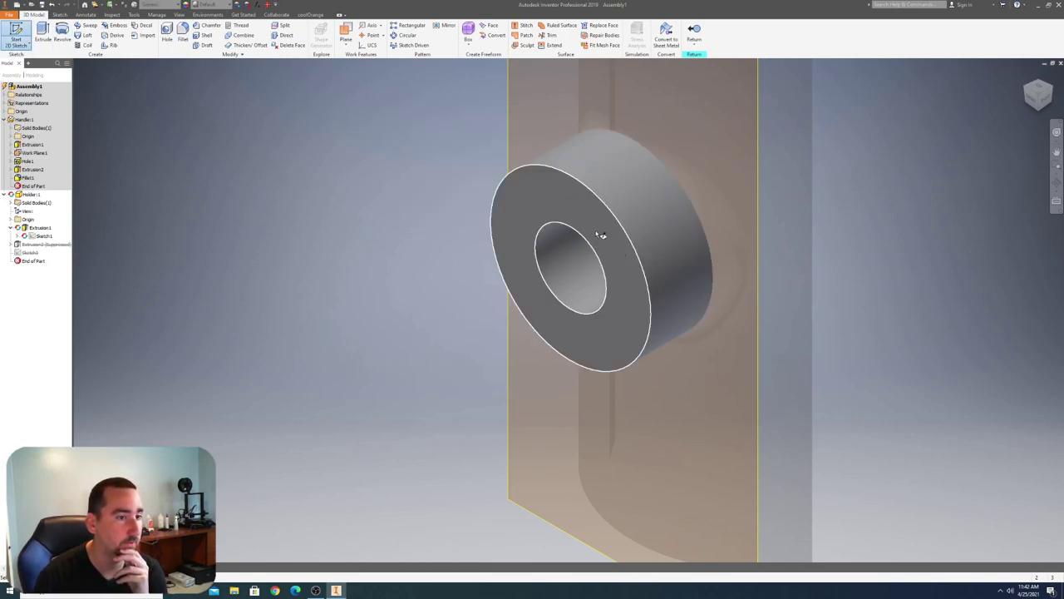
- On the ring's front face, sketch an origin-centred circle with a point at its top
click(600, 235)
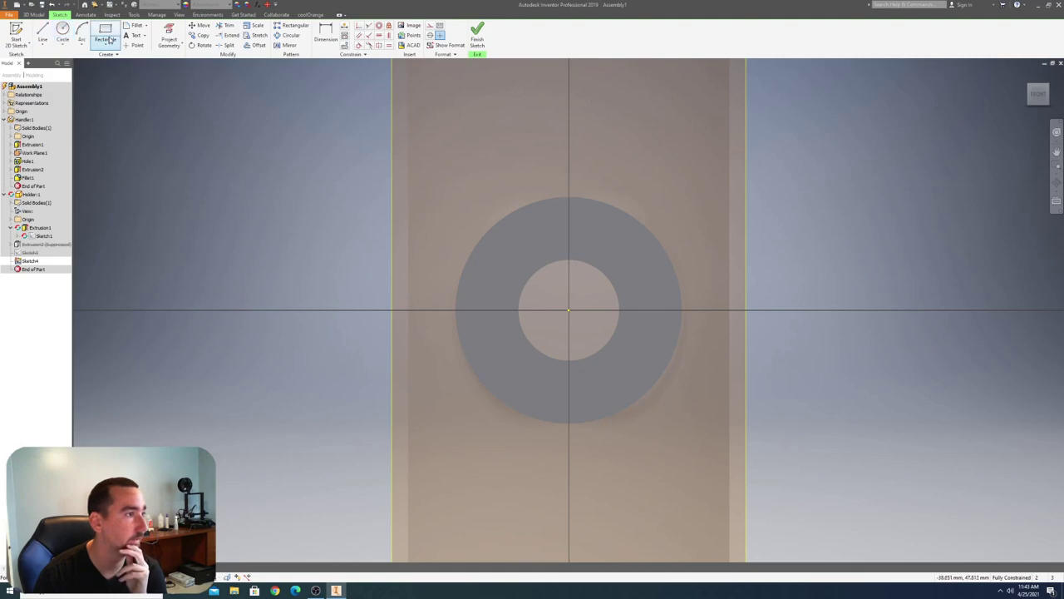
click(63, 34)
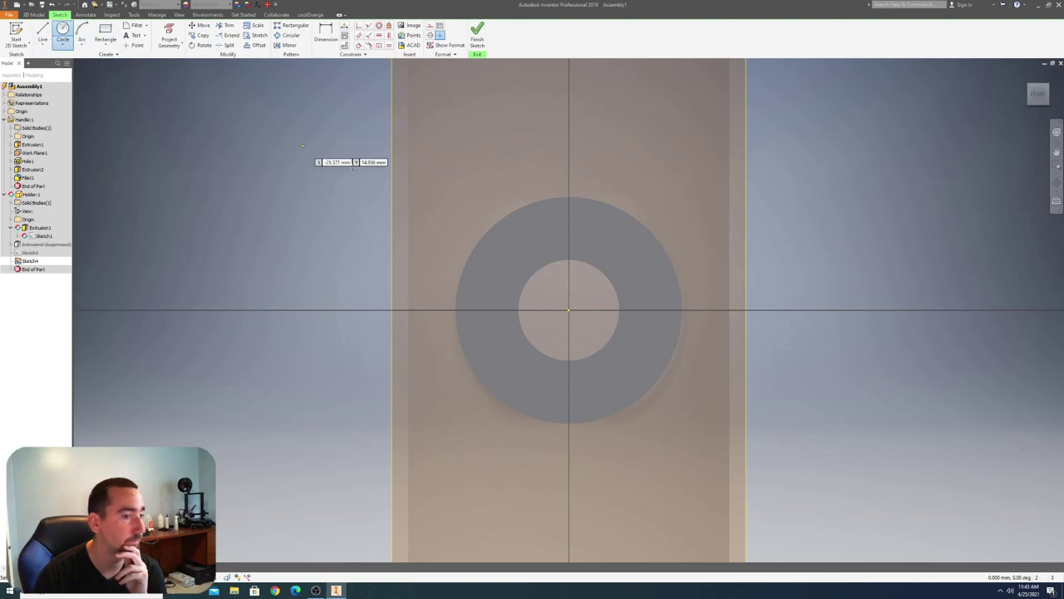
click(569, 309)
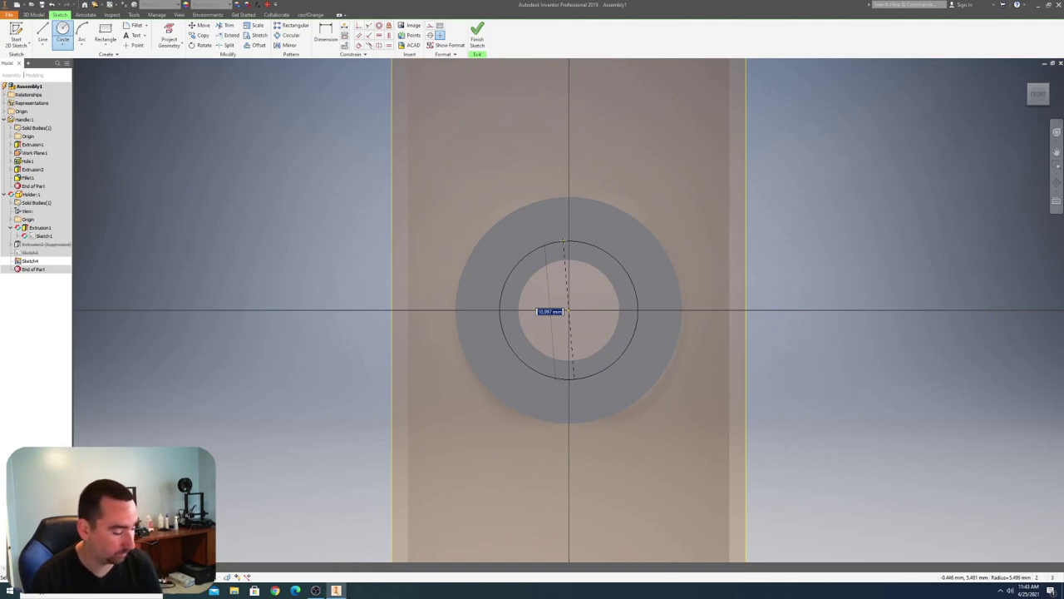
text(11)
key(Return)
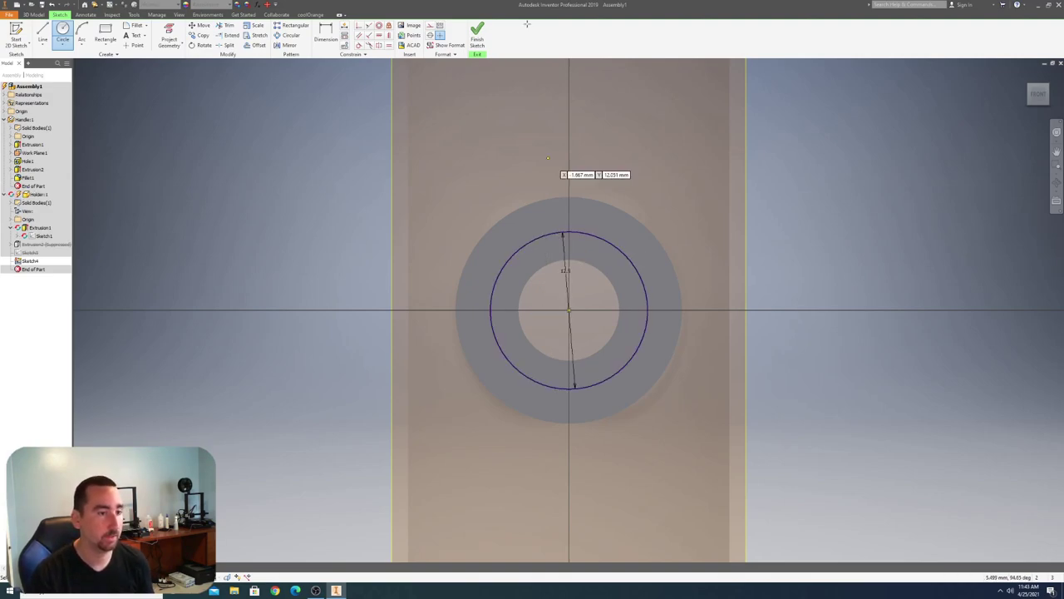
click(133, 45)
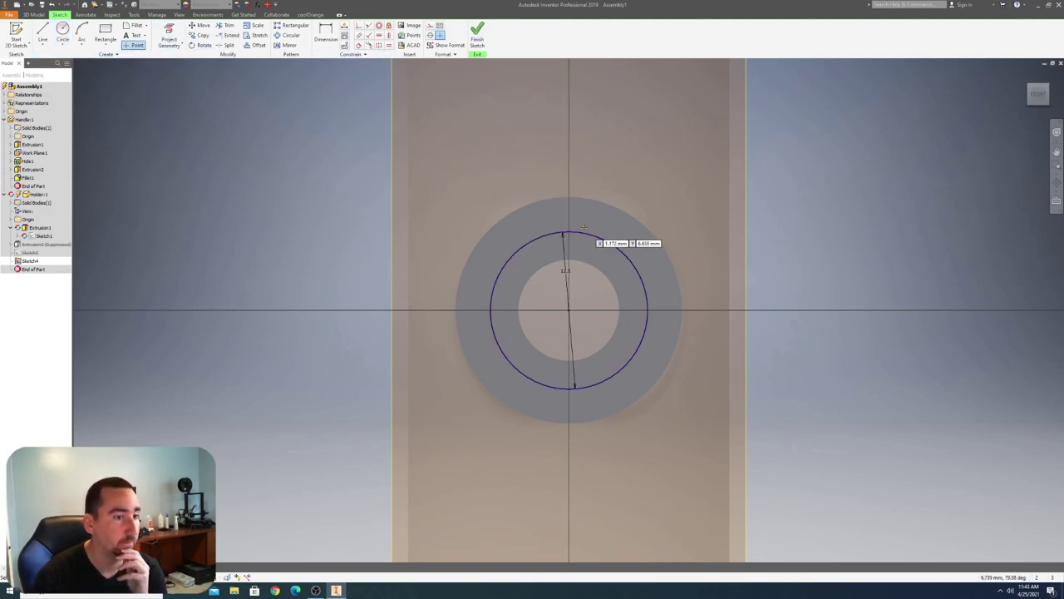
click(569, 233)
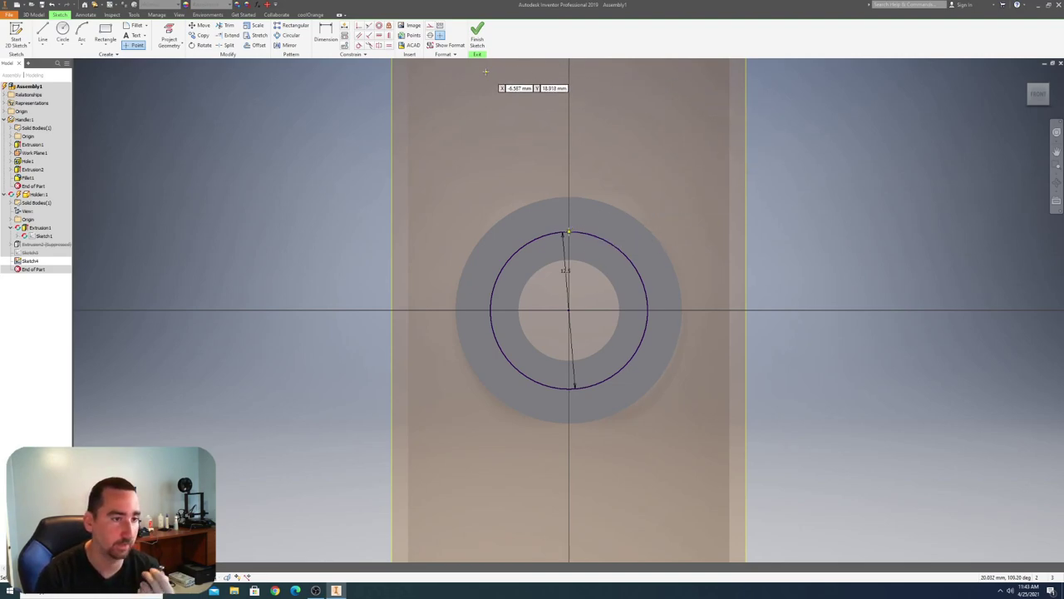
click(287, 34)
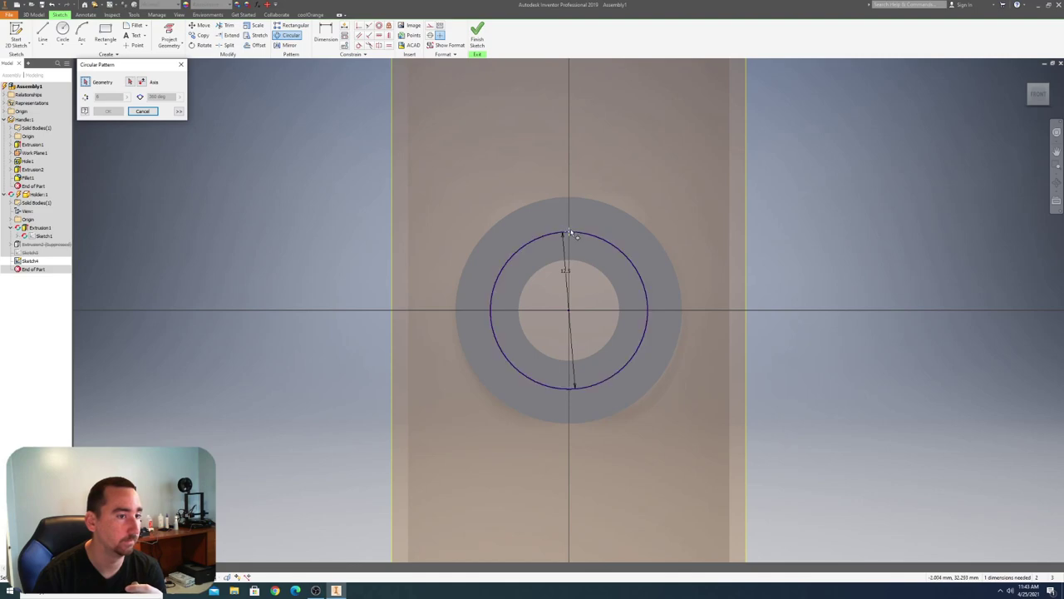
- Pattern points around the circle's centre and join them with lines into a hexagon
click(130, 82)
click(570, 312)
click(107, 111)
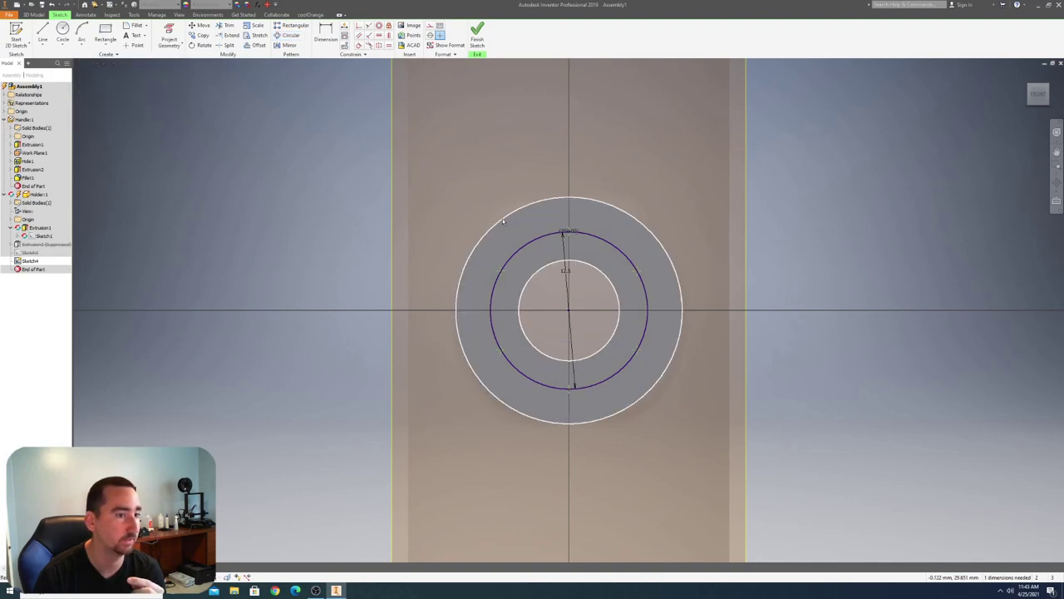
click(43, 37)
click(562, 233)
click(501, 270)
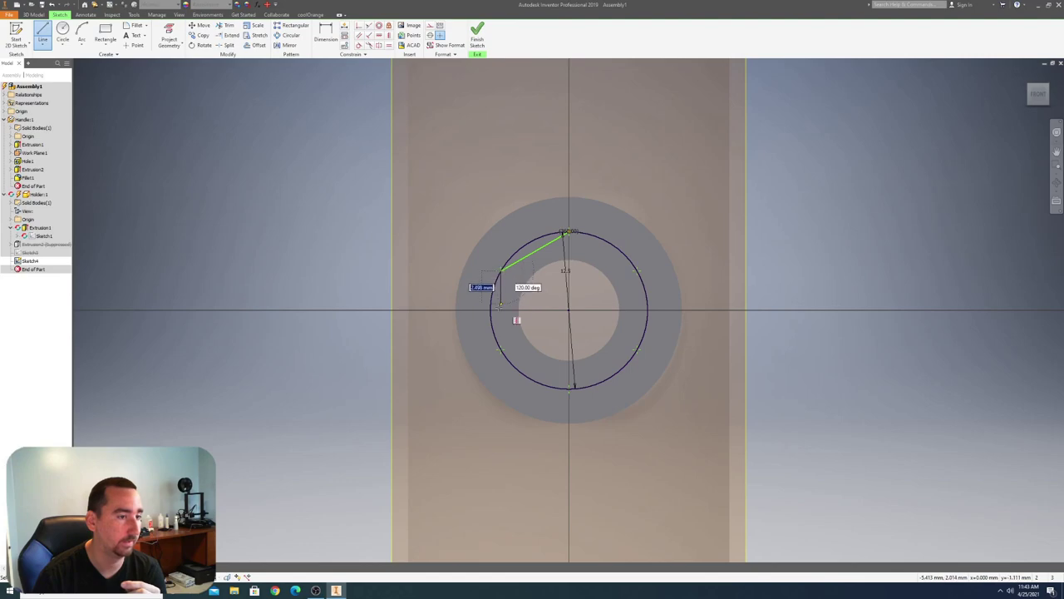
click(571, 388)
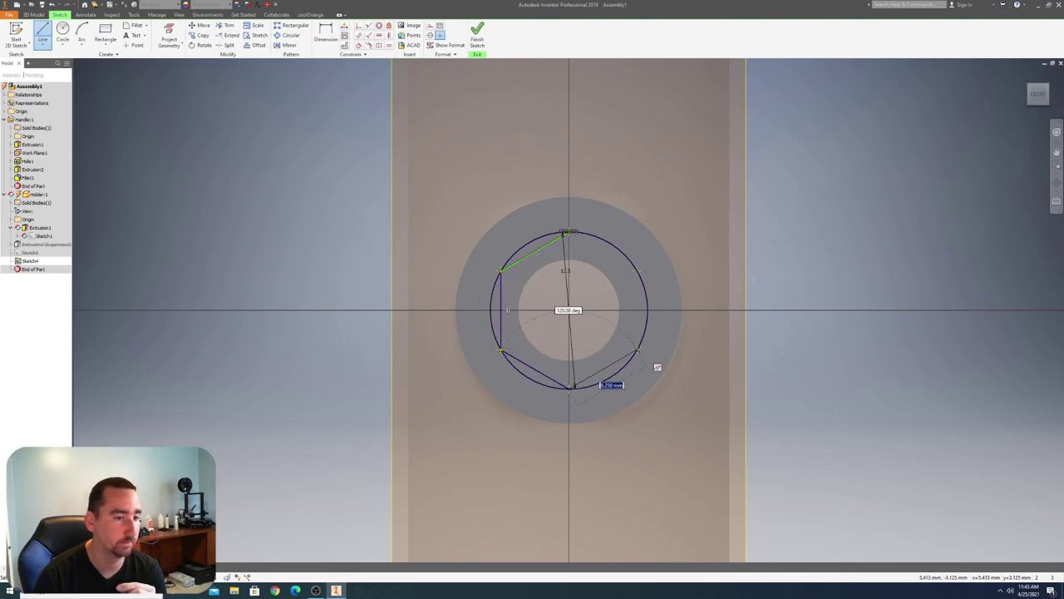
click(654, 365)
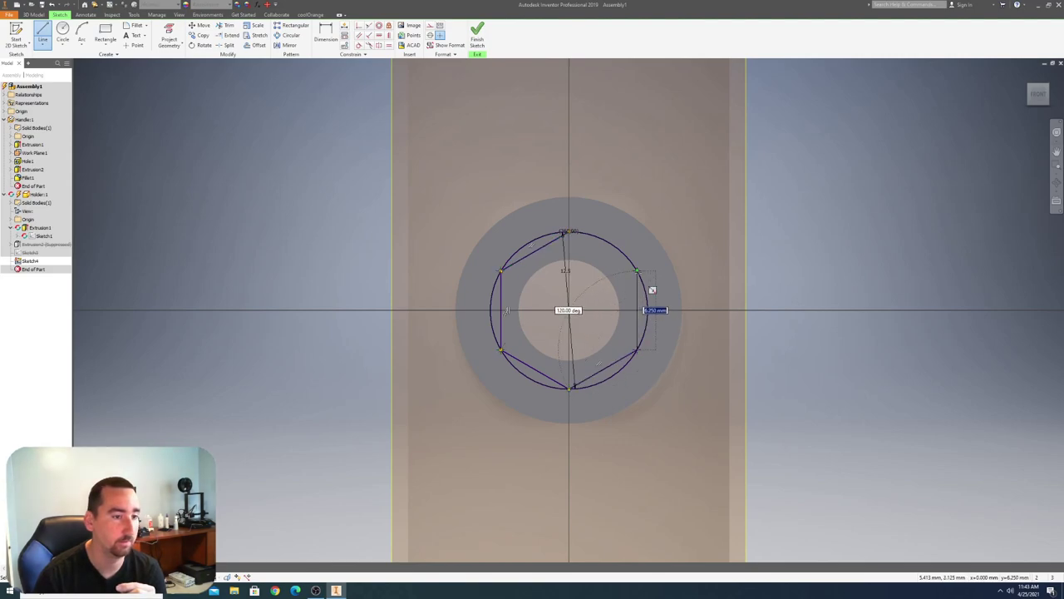
click(654, 289)
click(586, 245)
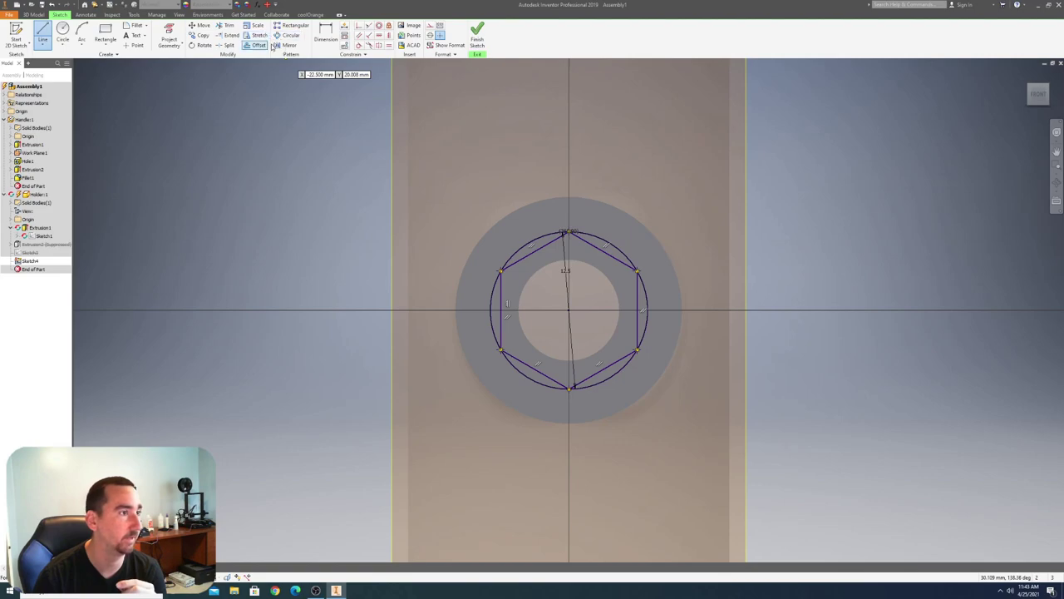
- Try trimming the circle's upper-right arc, dismiss the warning, and finish the sketch
click(227, 26)
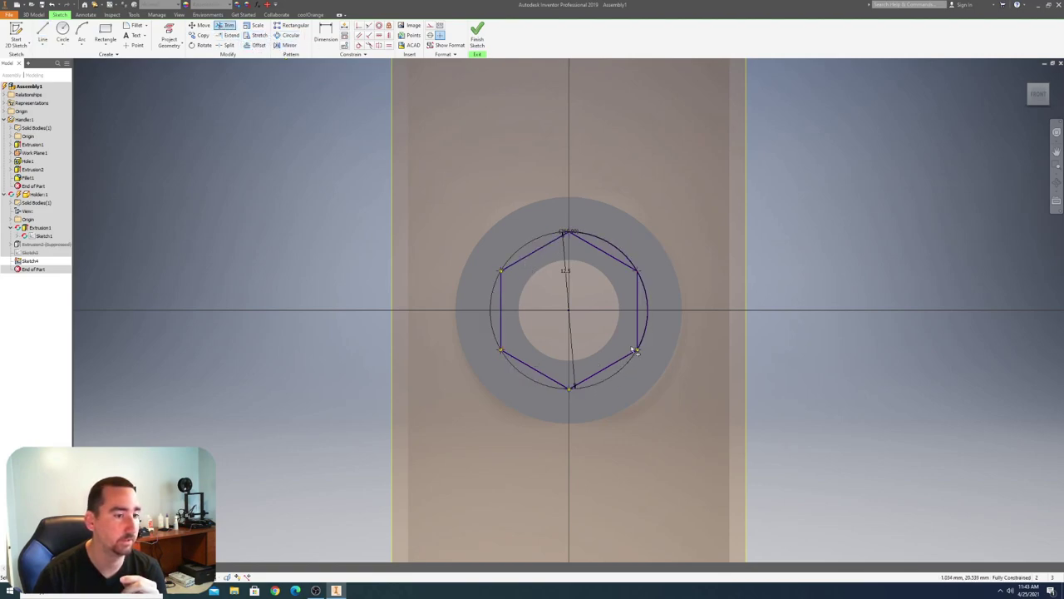
click(607, 243)
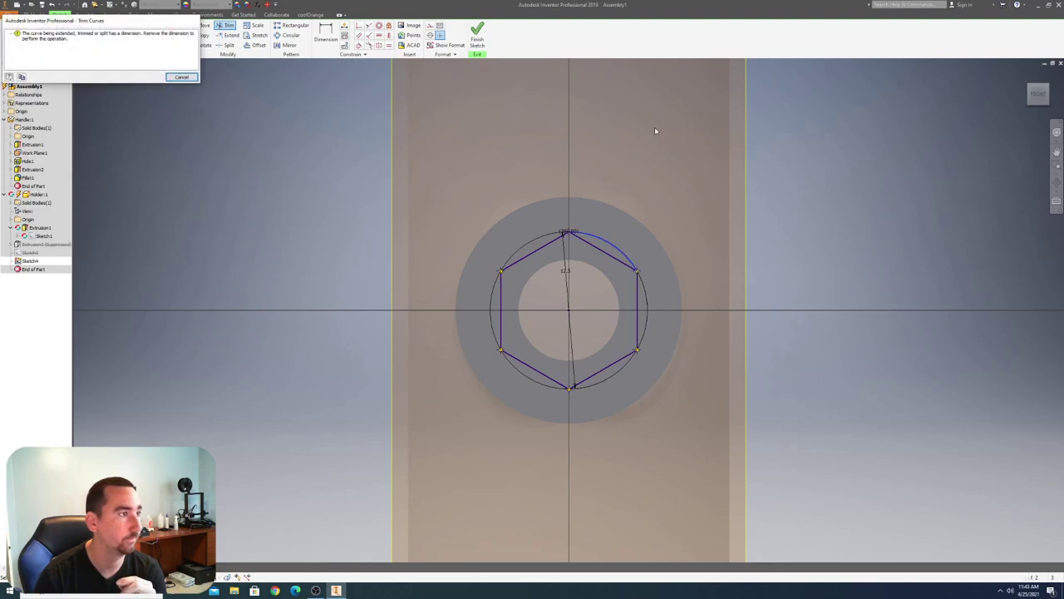
click(181, 77)
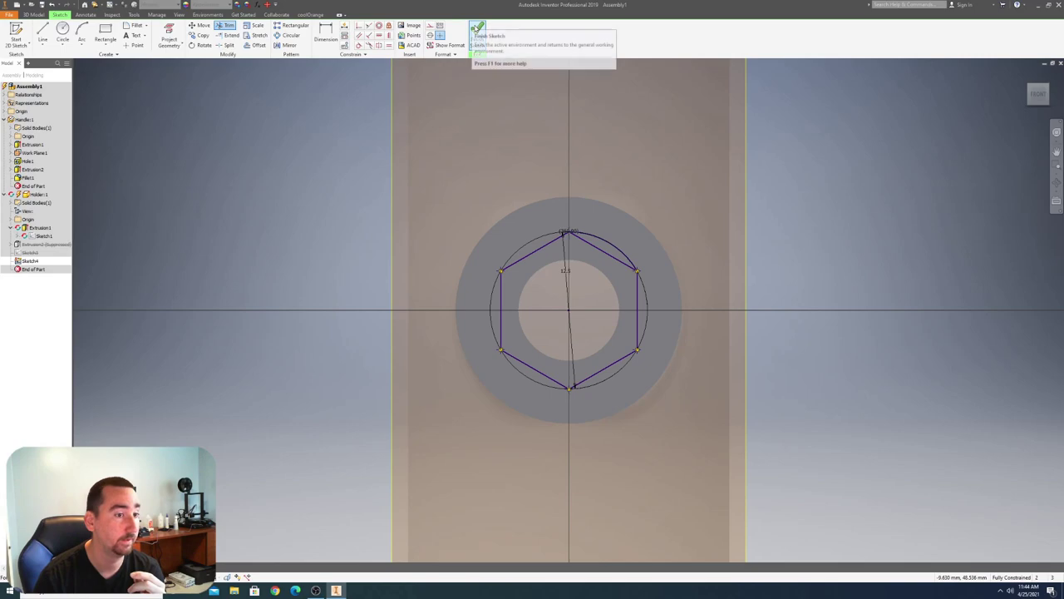
click(477, 35)
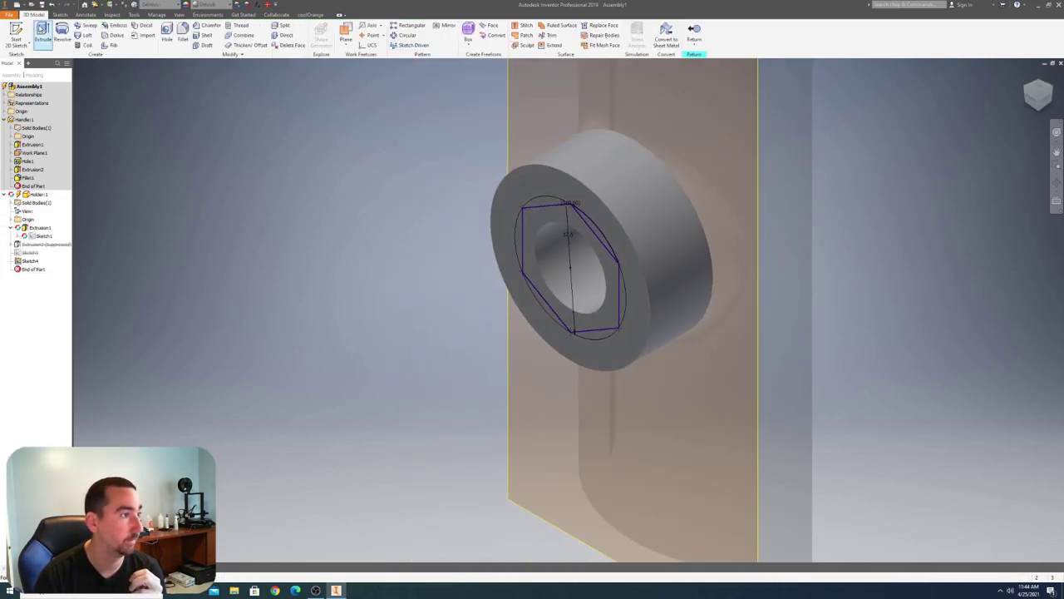
- Extrude the hexagon profile as a cut of depth 1 into the boss face
click(42, 35)
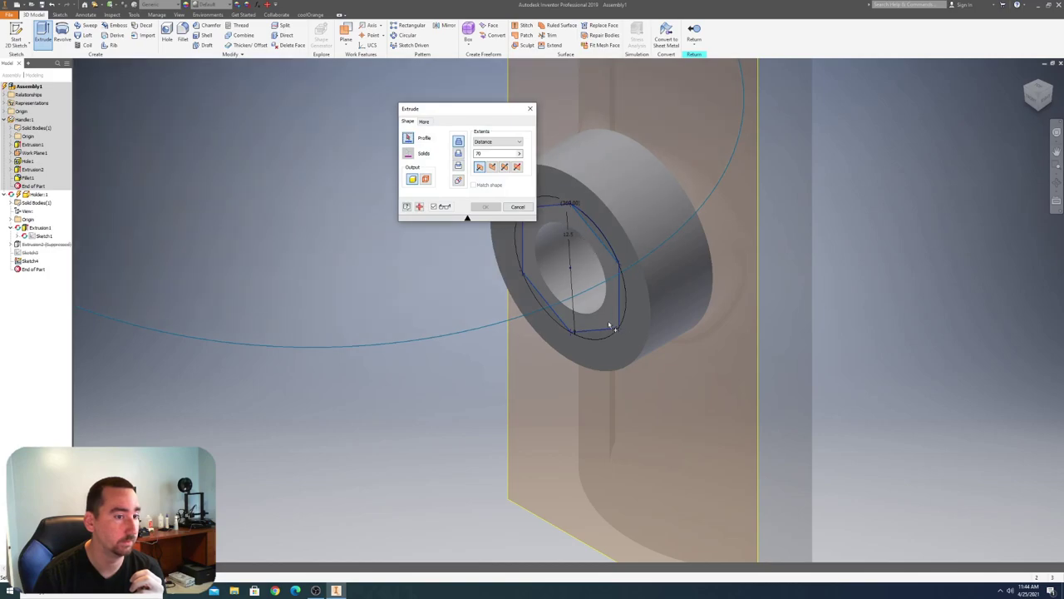
click(611, 326)
click(458, 153)
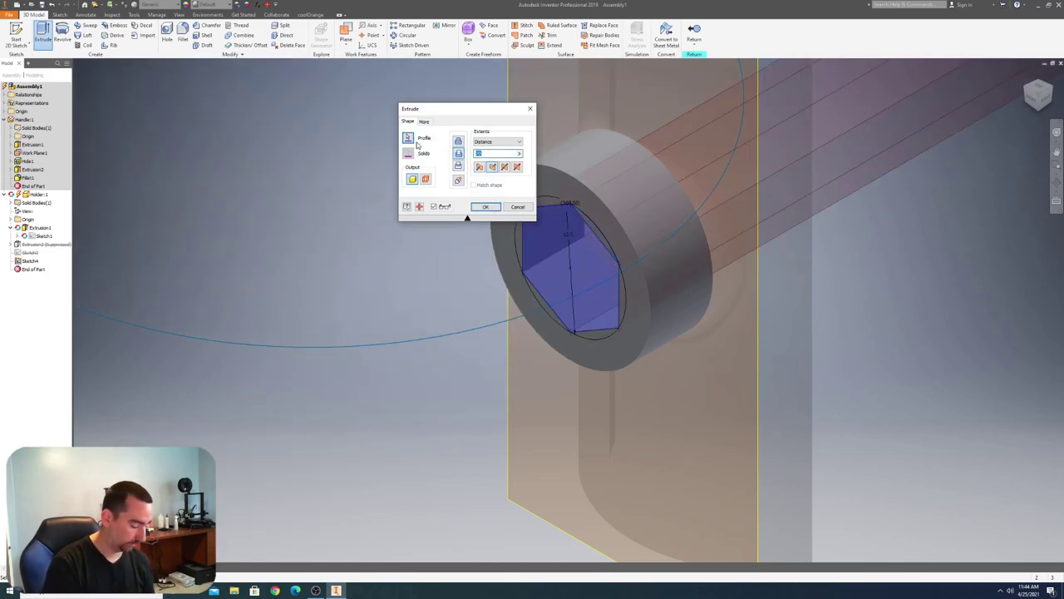
text(1)
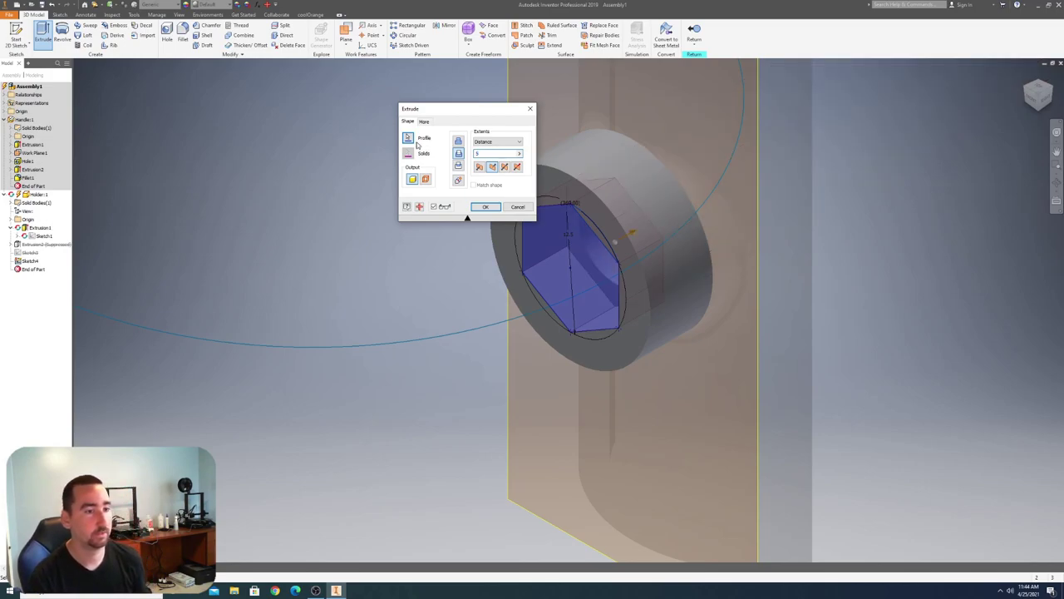
key(Return)
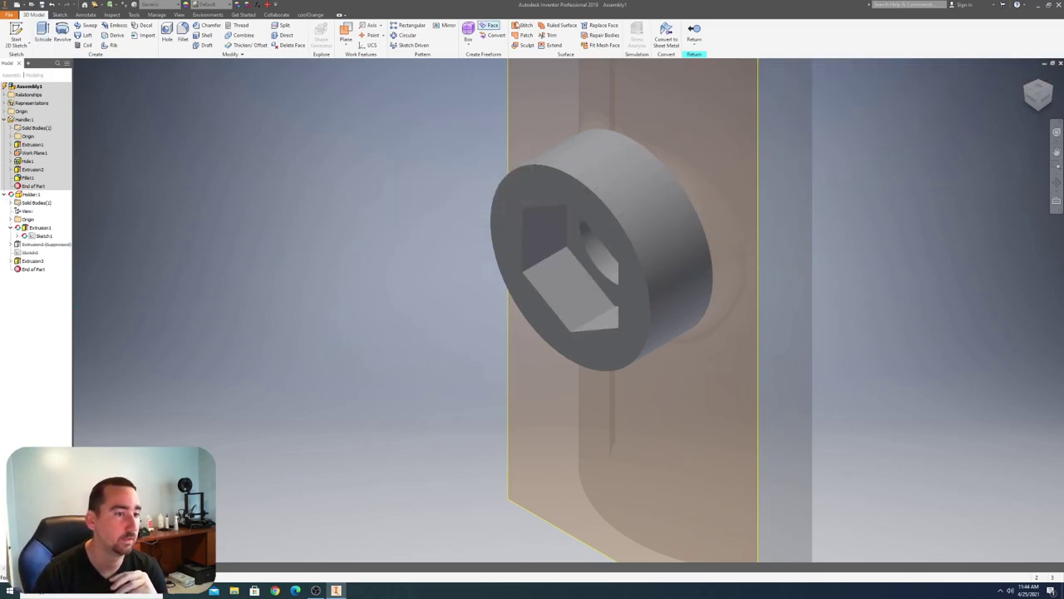
click(1029, 91)
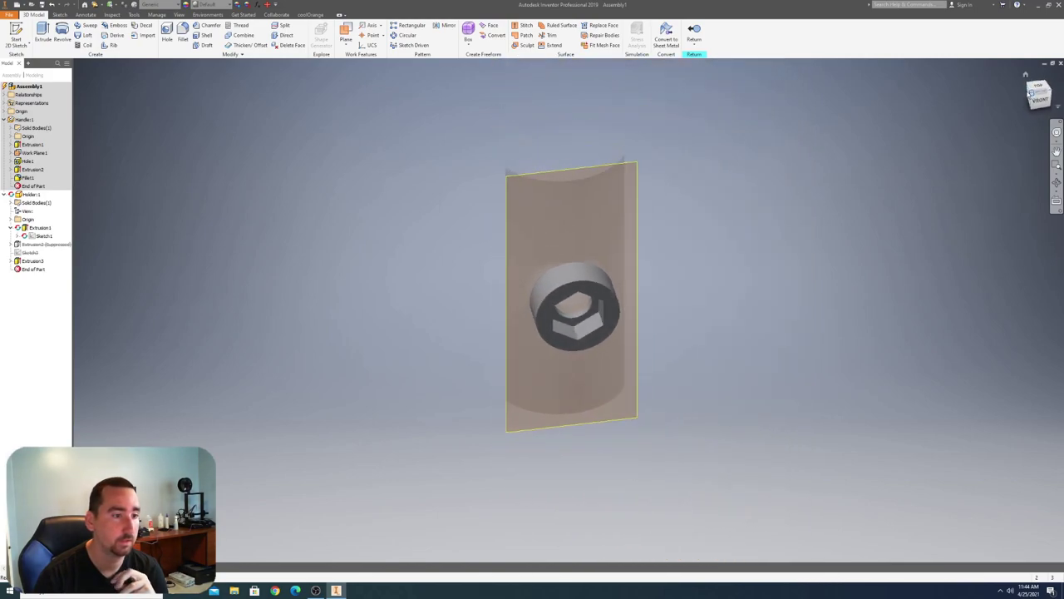
- Draw a 75 × 65 mm rectangle in a new sketch on the holder's back face
click(1053, 98)
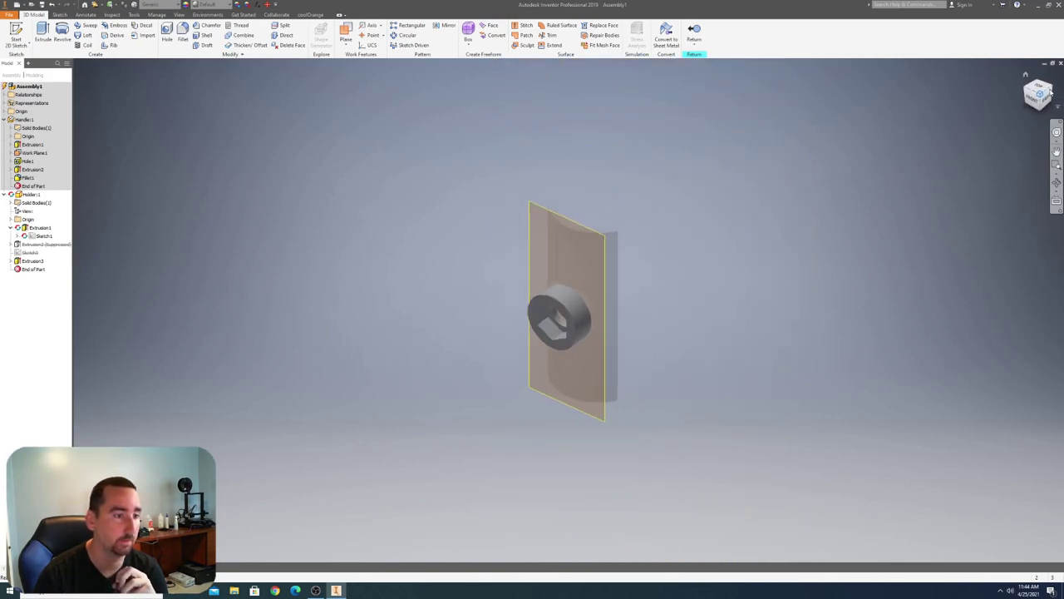
key(s)
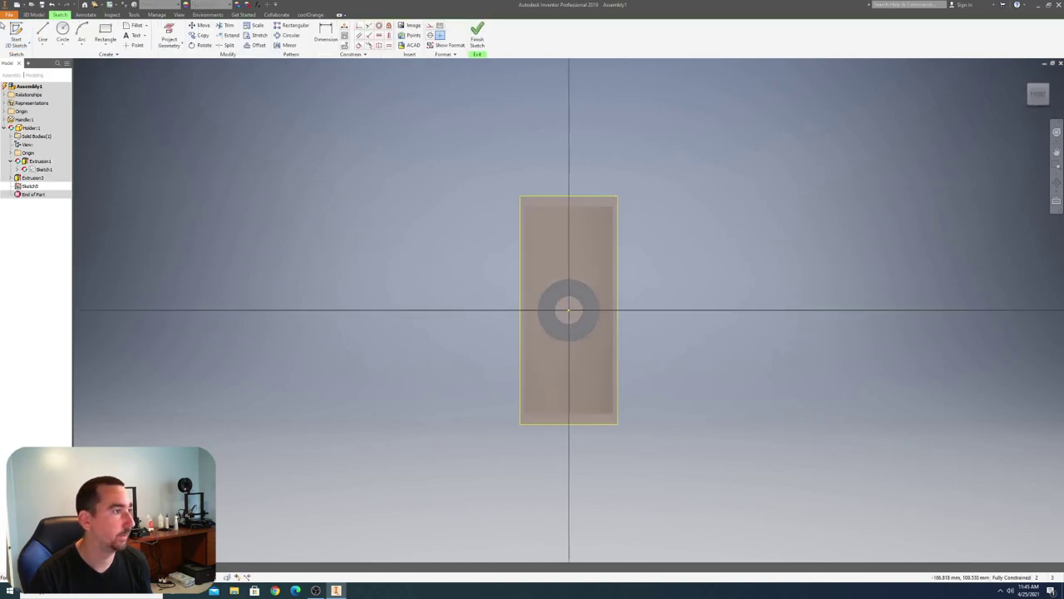
click(106, 32)
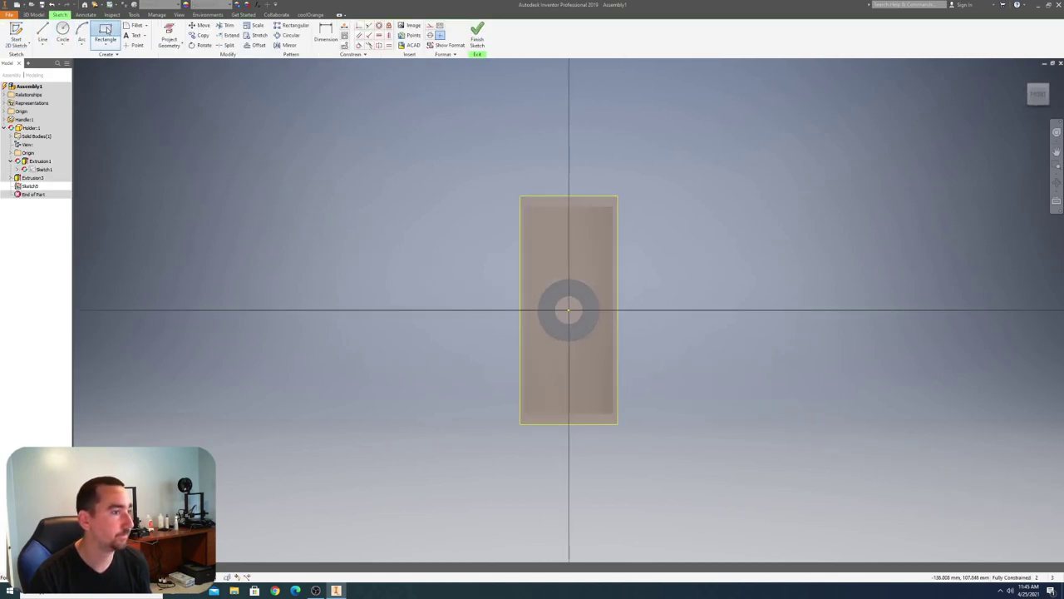
click(456, 145)
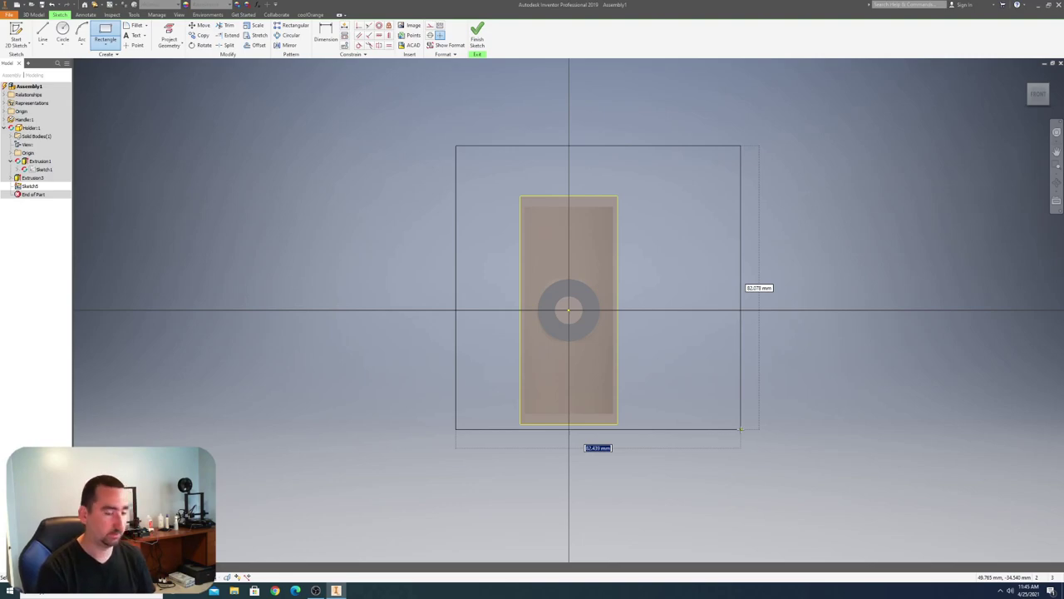
text(75)
key(Tab)
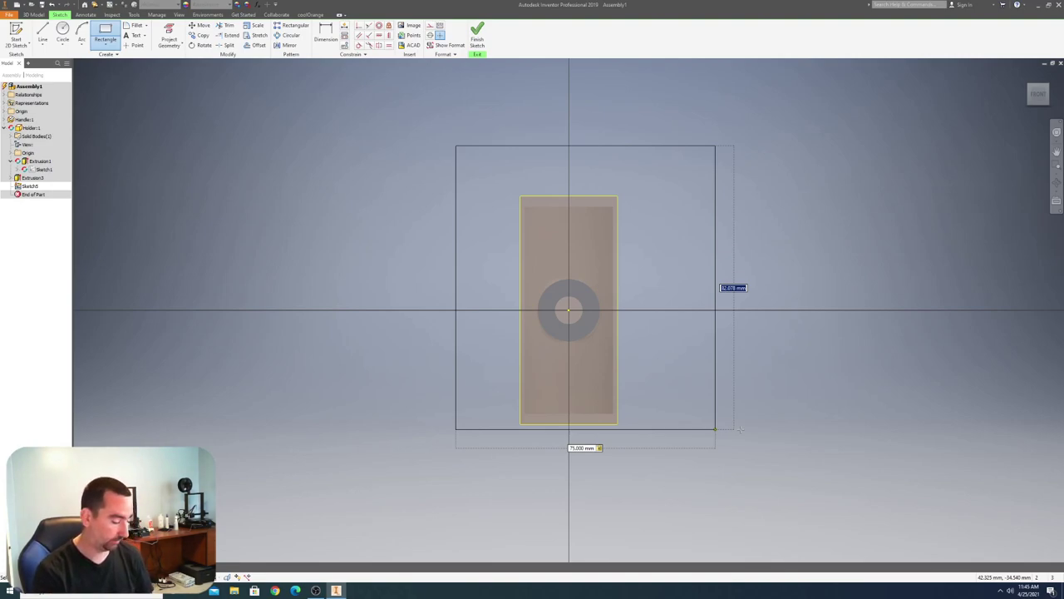
text(1)
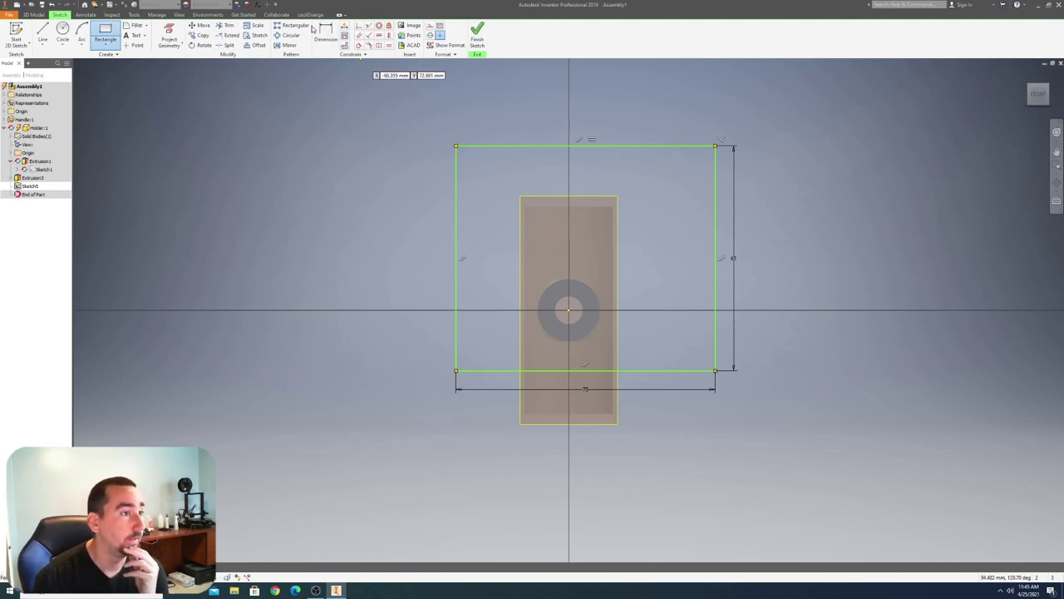
- Align the left and top edge midpoints with the centre point, then finish the sketch
click(379, 36)
click(455, 258)
click(569, 312)
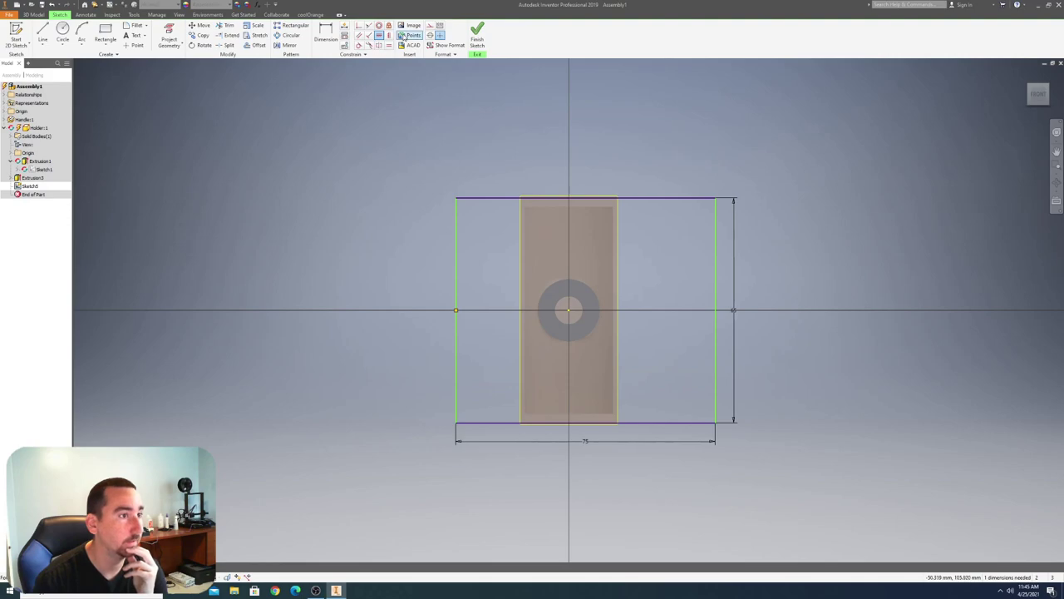
click(586, 198)
click(569, 312)
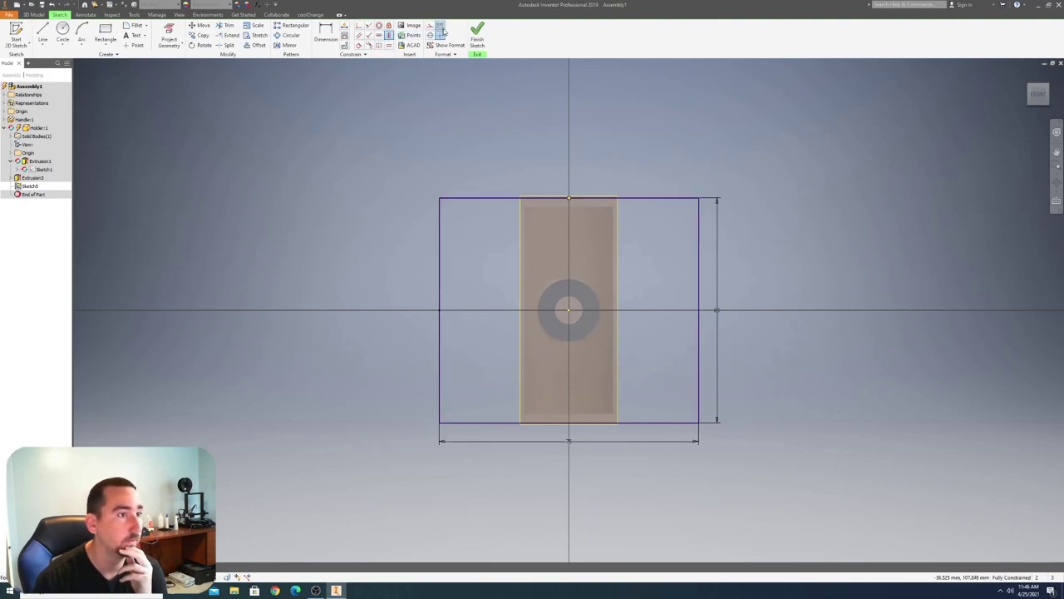
click(476, 37)
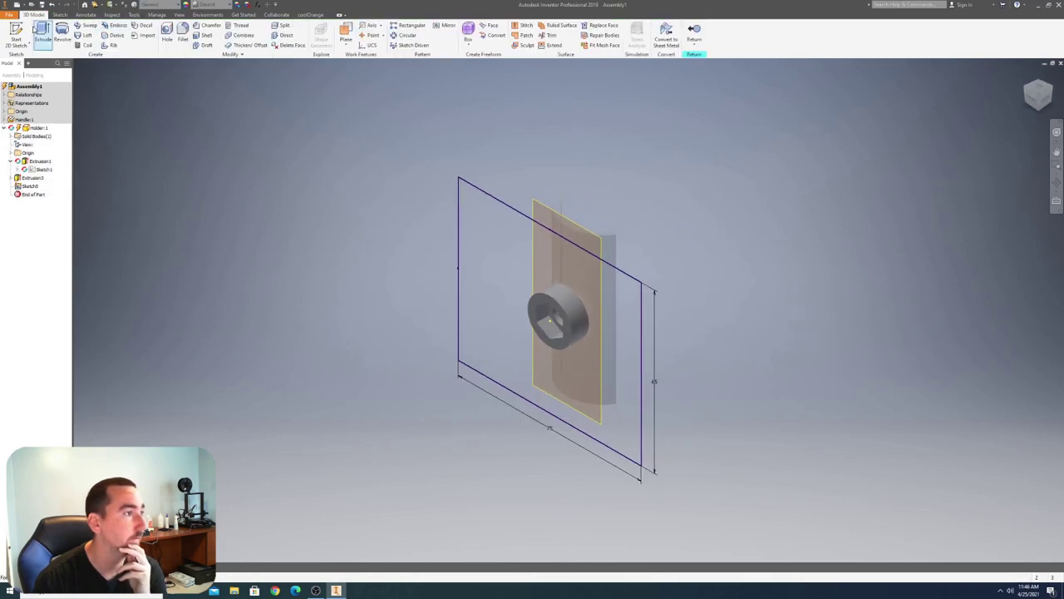
- Extrude Sketch5's rectangle 75 mm into a solid block, Extrusion4
key(e)
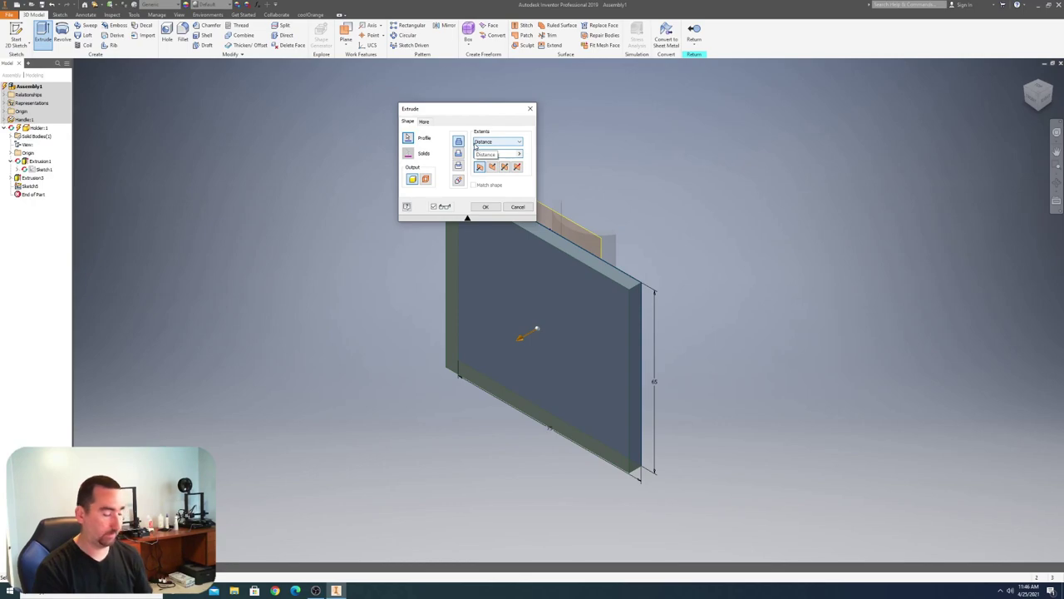
text(75)
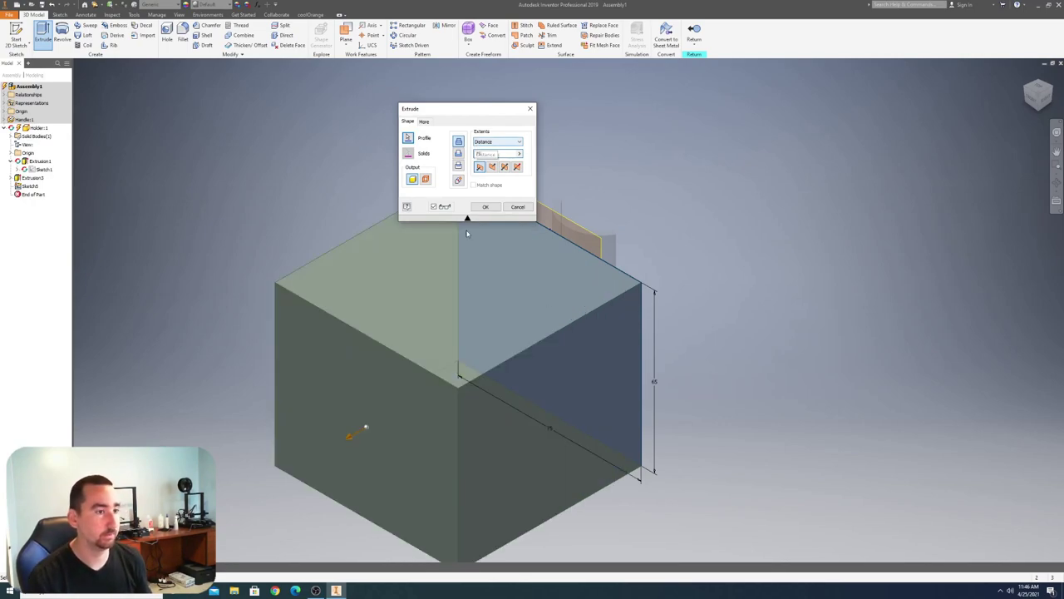
click(488, 207)
click(11, 187)
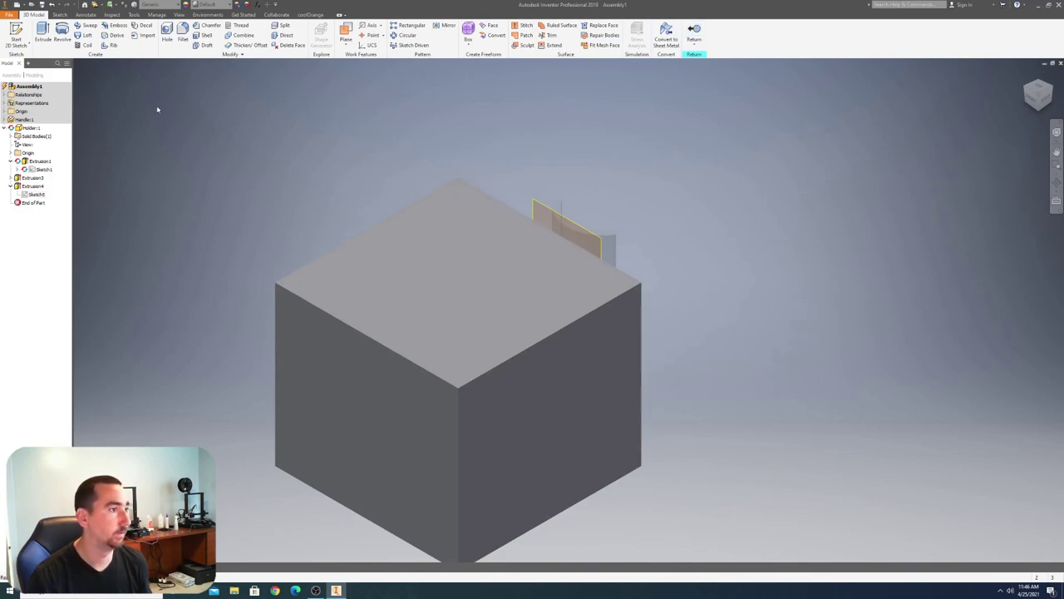
- Draw a circle of diameter 7 in a new sketch on the block's top face
click(16, 33)
click(460, 281)
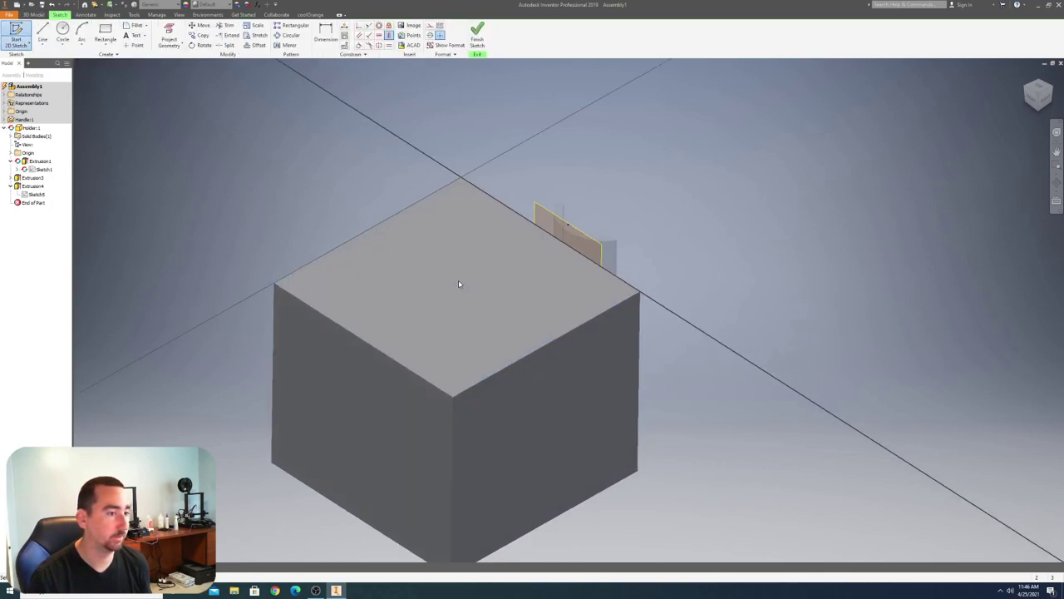
click(62, 29)
click(416, 313)
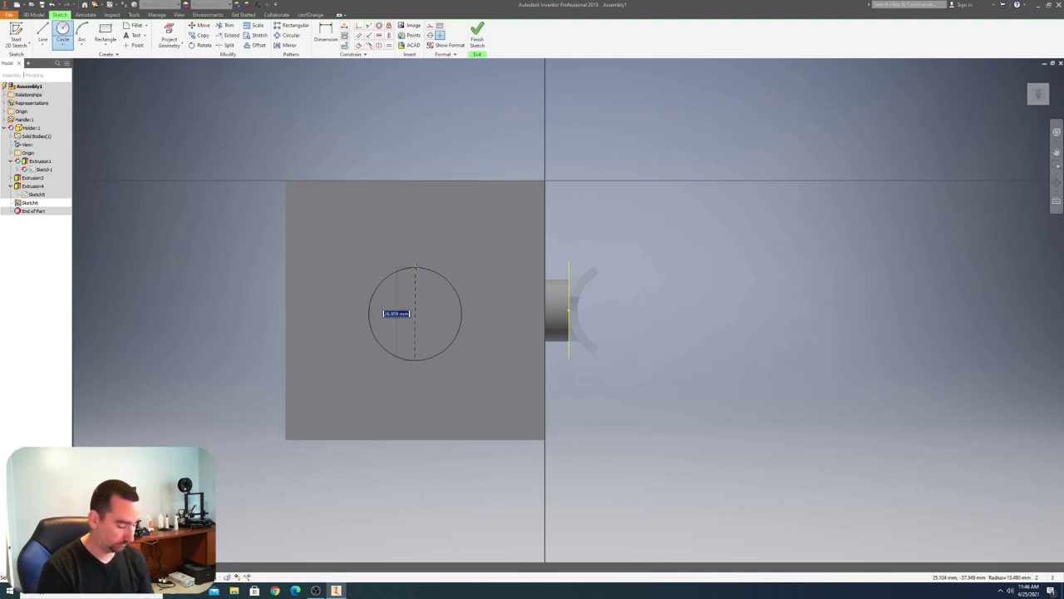
text(7)
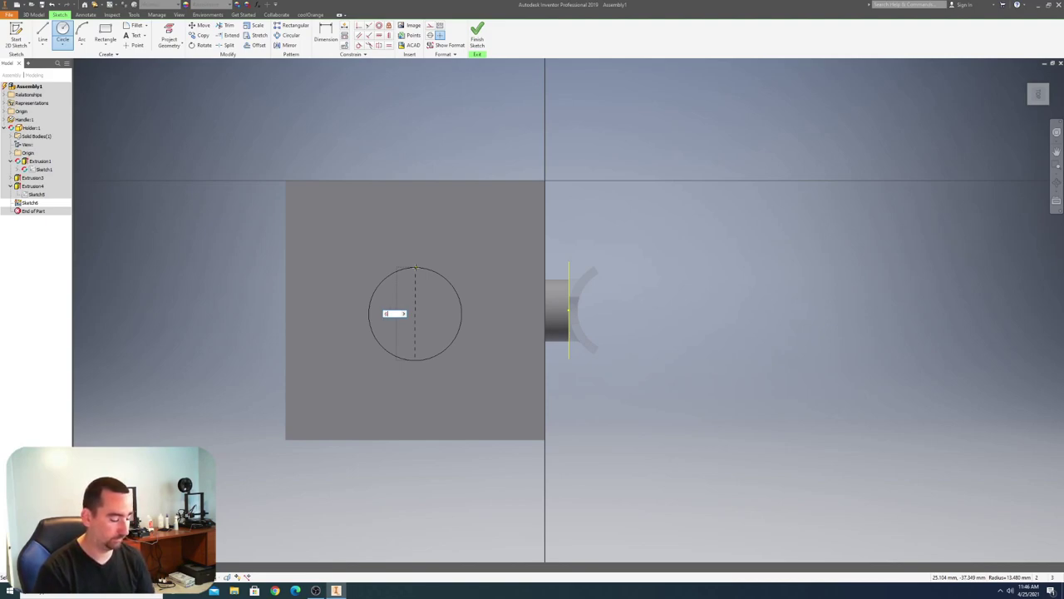
key(Return)
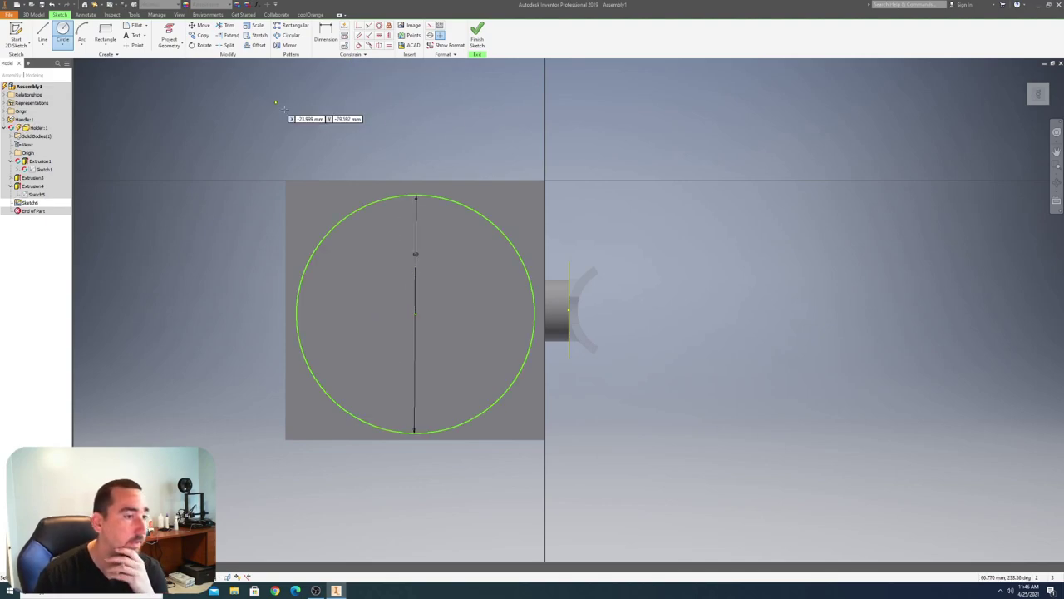
- Project the square face outline, constrain the circle onto its centre line, and finish
key(p)
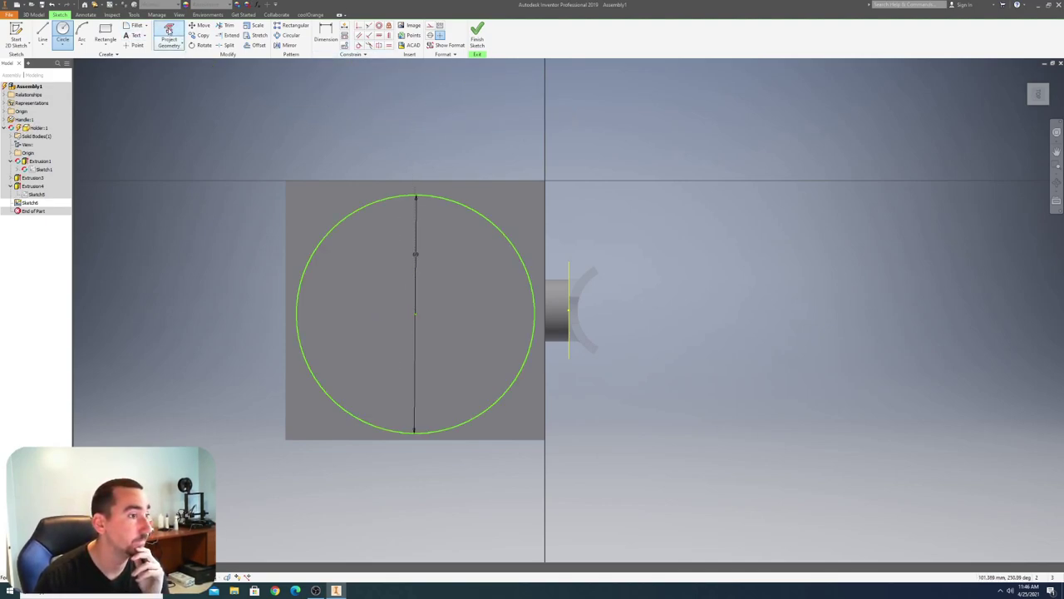
click(304, 199)
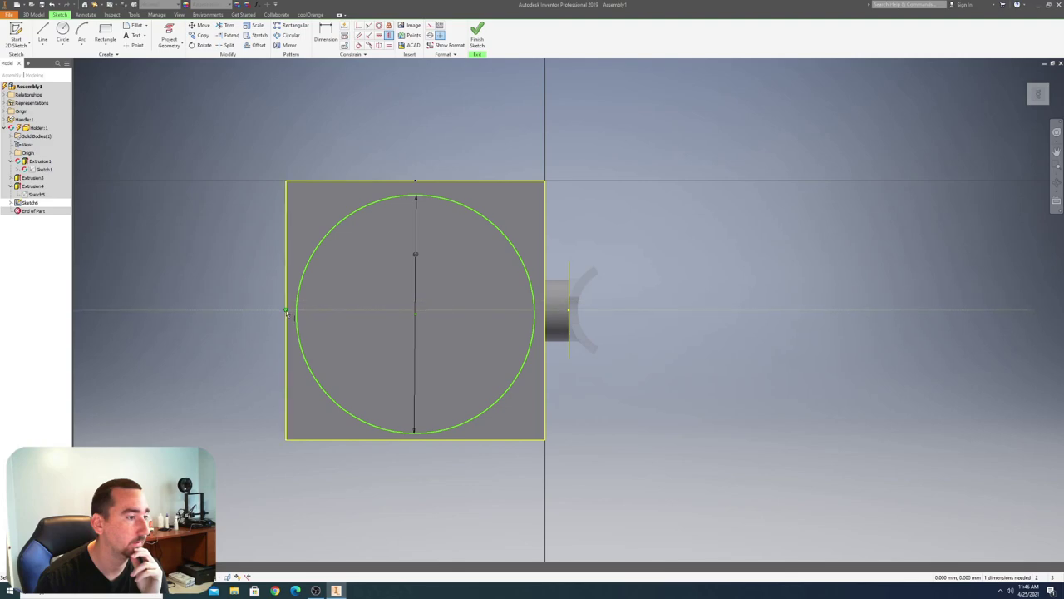
click(417, 317)
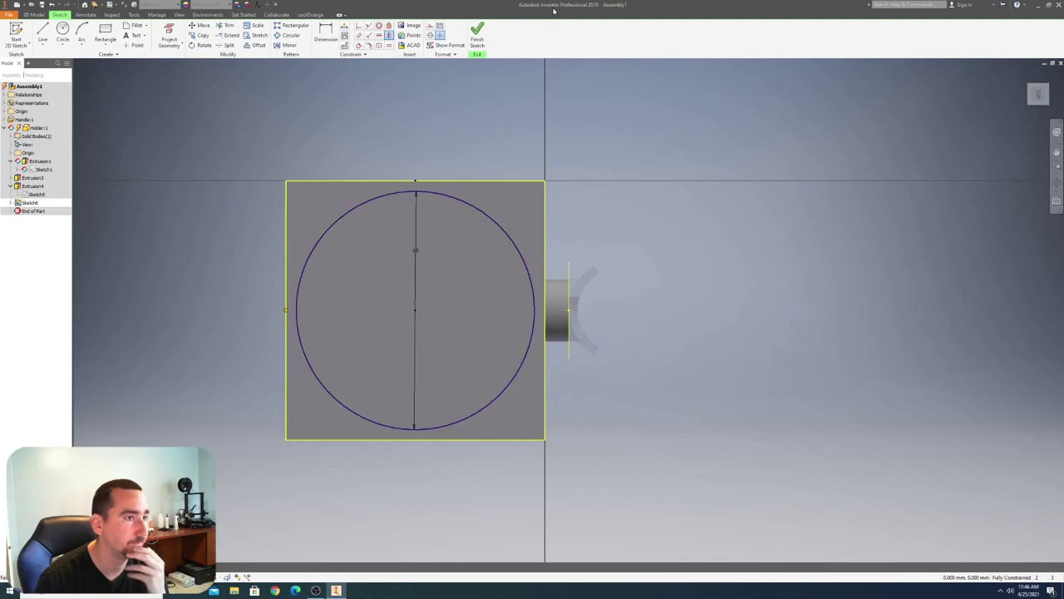
click(479, 35)
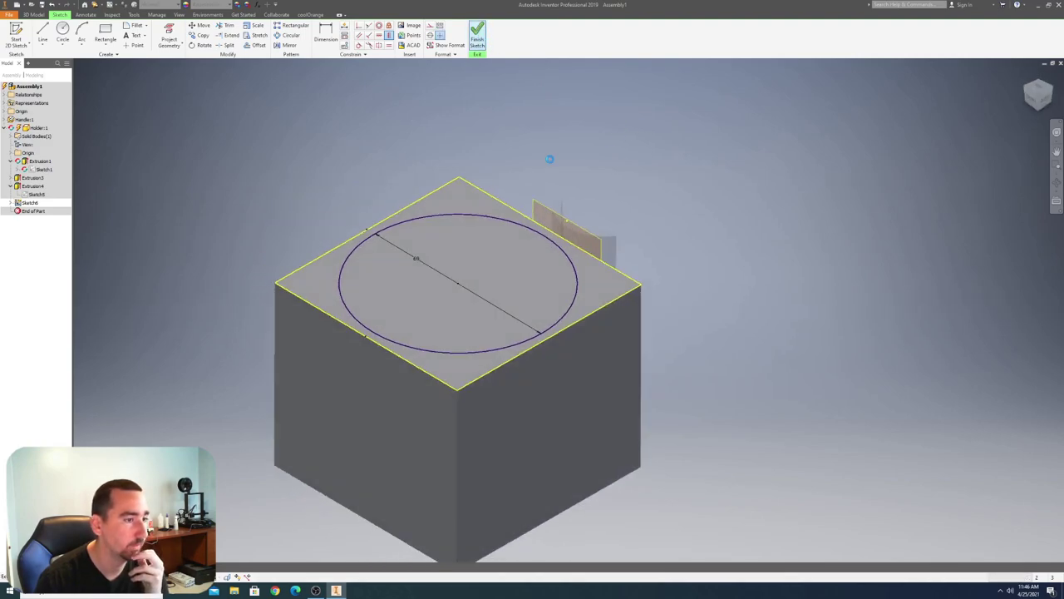
click(42, 32)
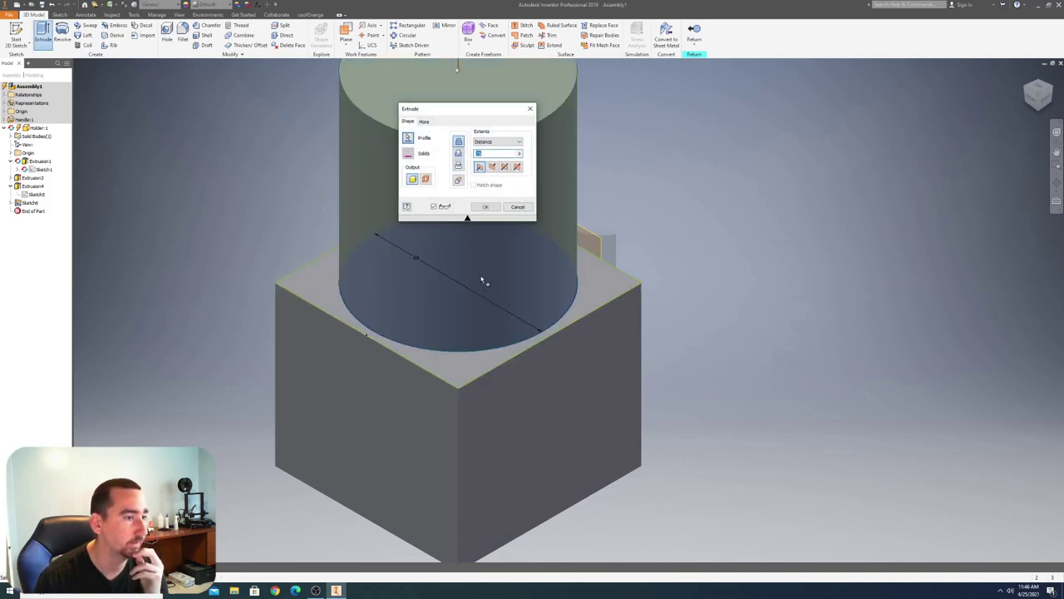
click(459, 154)
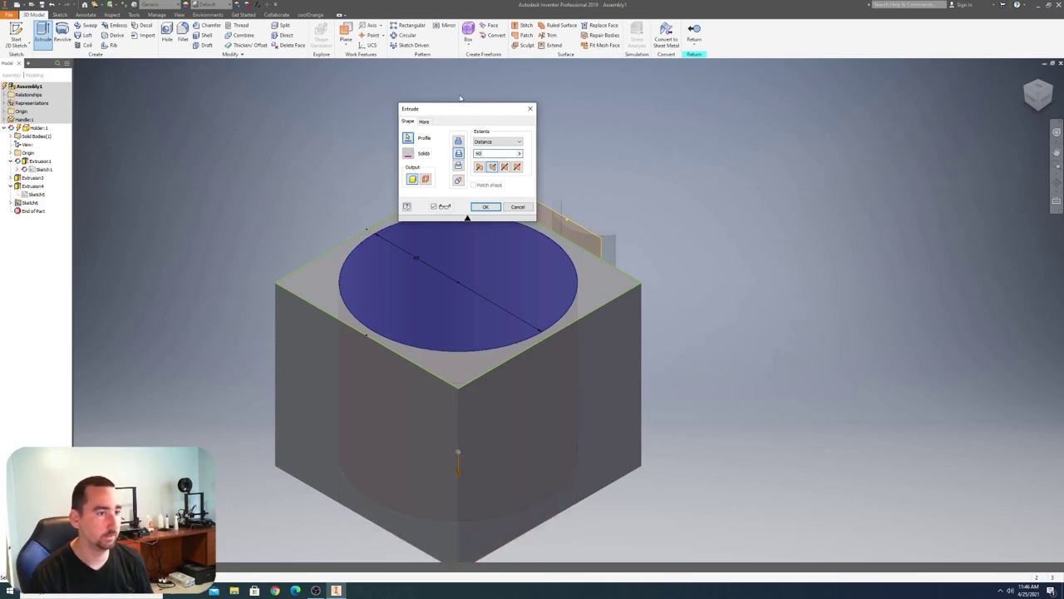
click(487, 207)
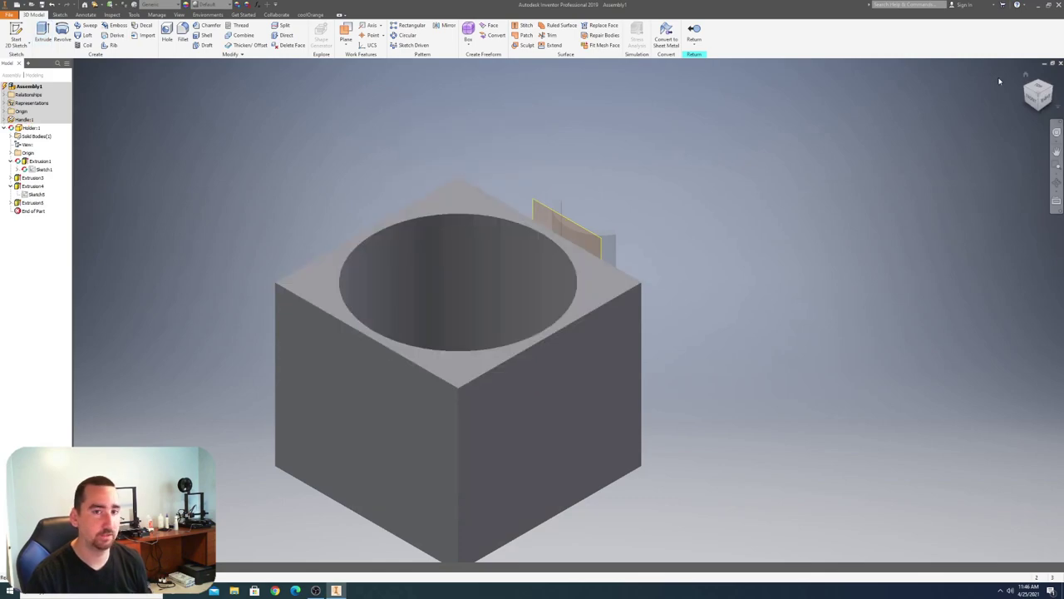
click(1050, 91)
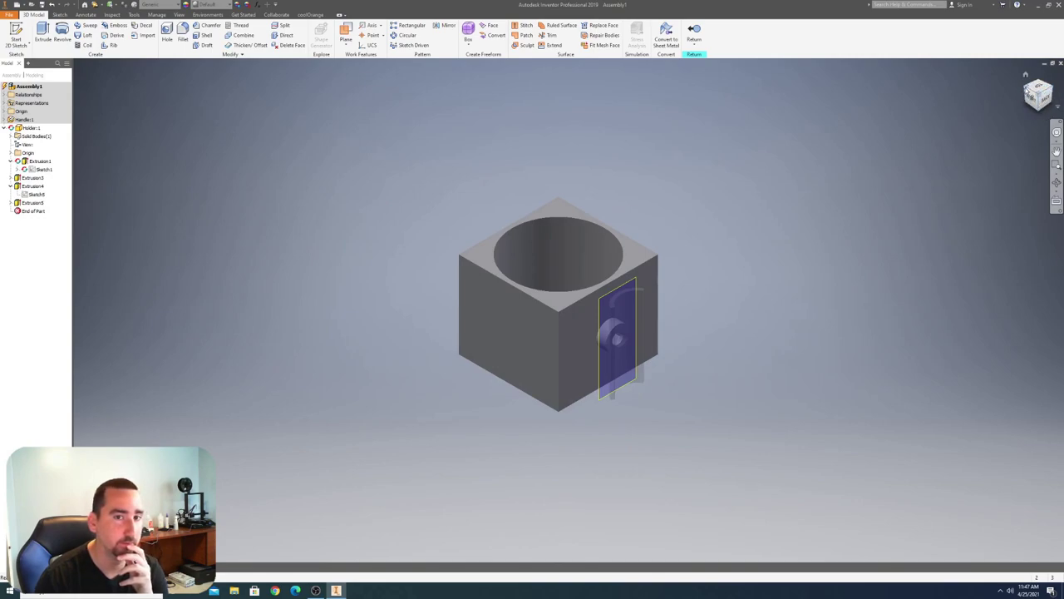
click(1031, 95)
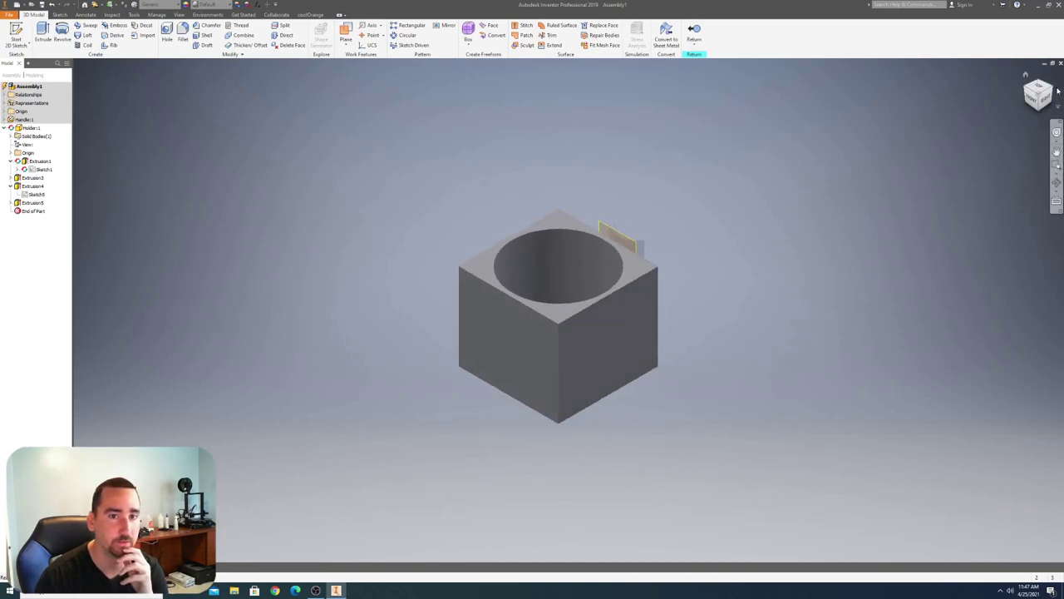
click(1057, 91)
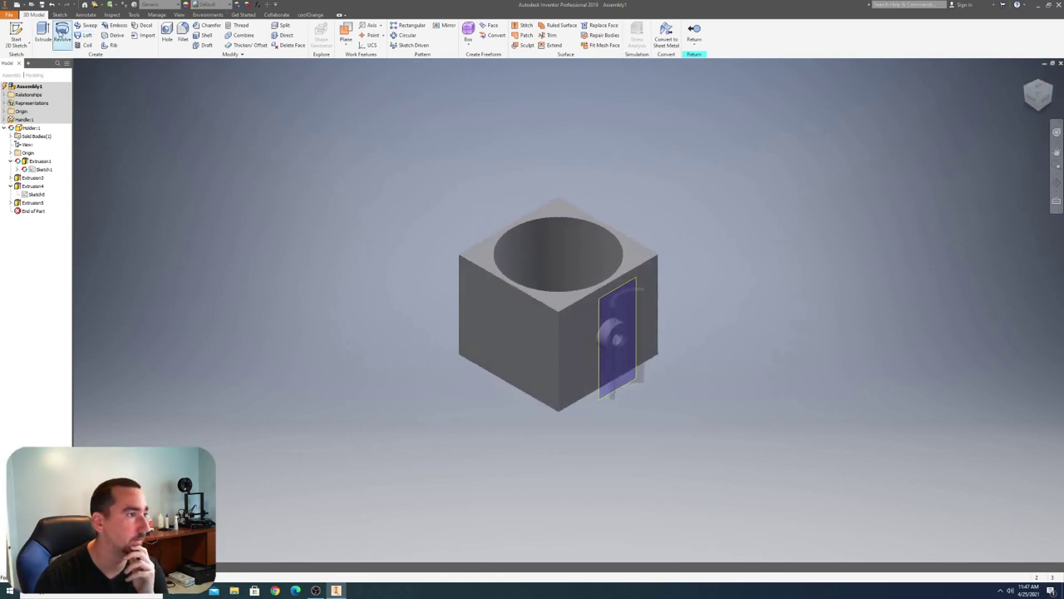
- Fillet the block's four vertical corner edges with a 20 mm radius
click(183, 33)
click(559, 337)
click(461, 316)
click(659, 287)
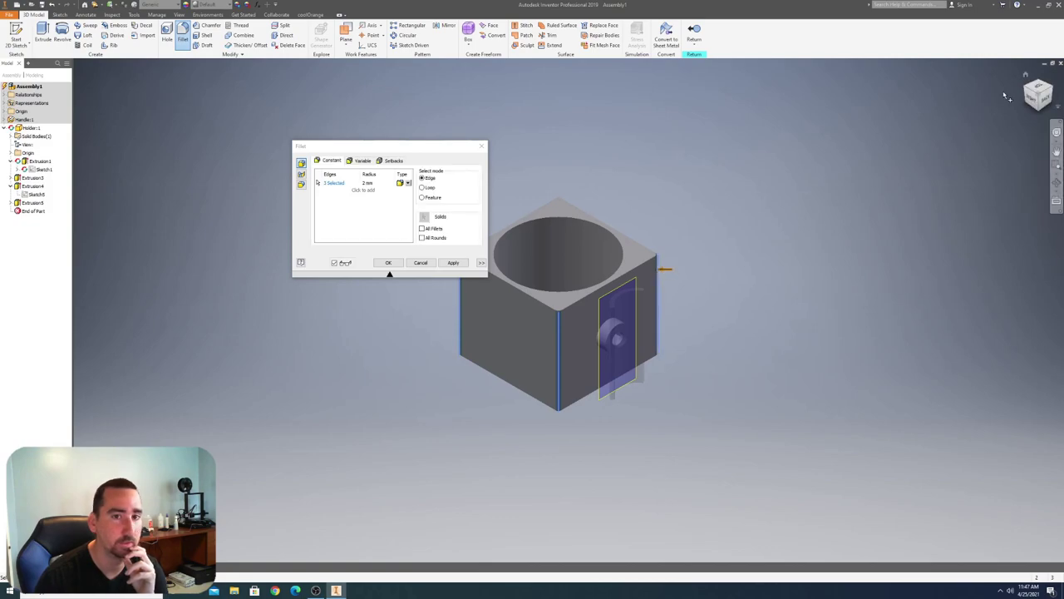
click(1037, 86)
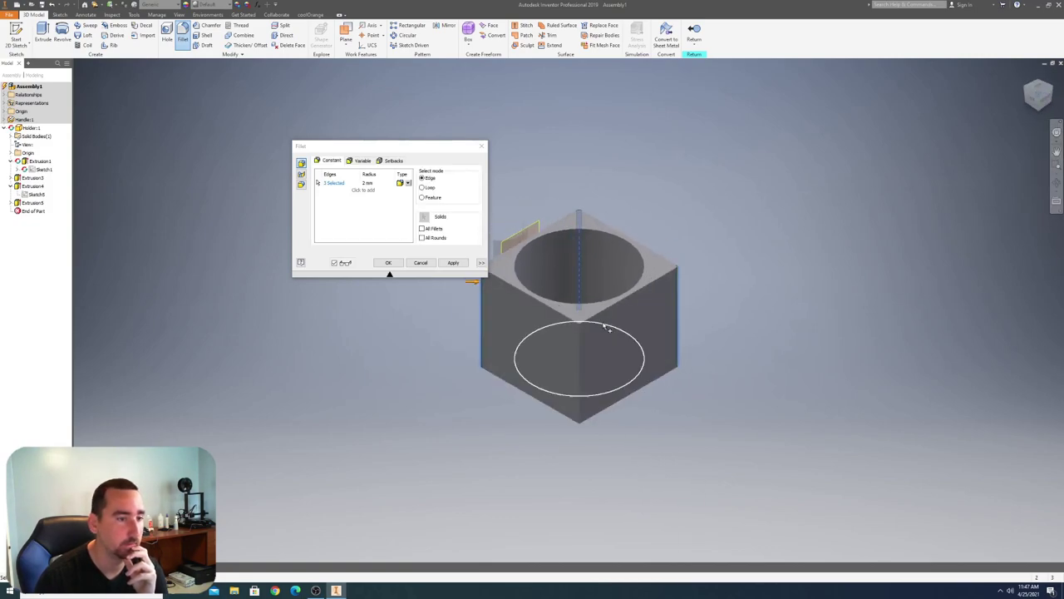
click(581, 331)
click(370, 183)
text(10)
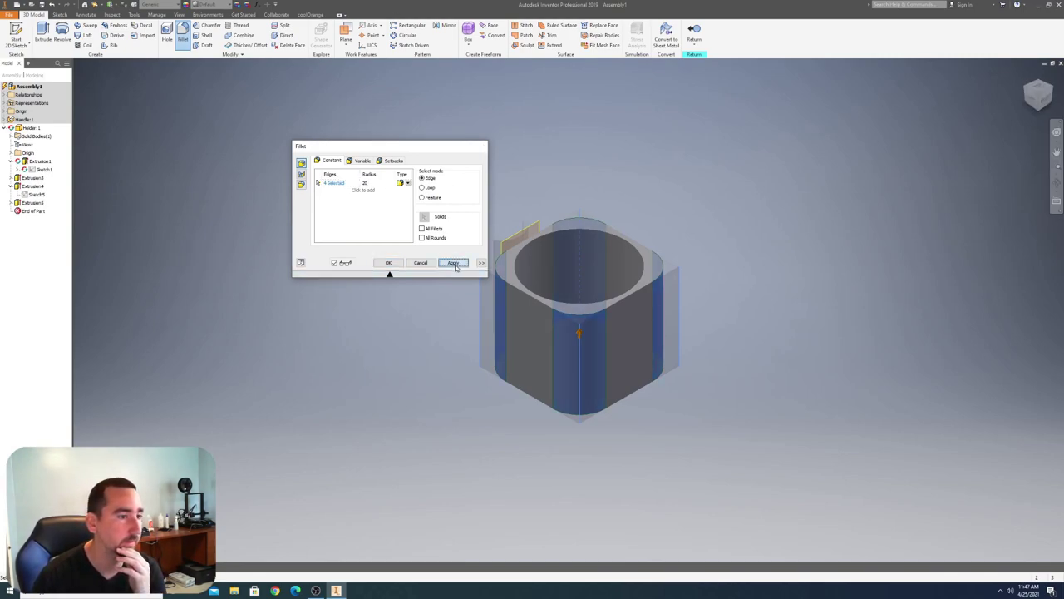
click(453, 262)
click(421, 262)
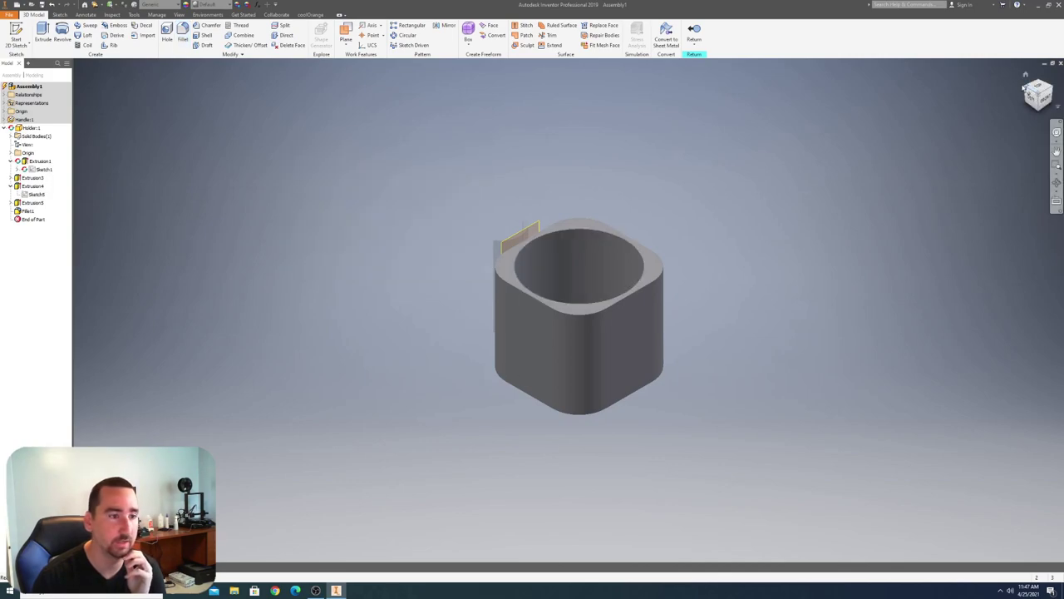
- Round one handle edge with a 5 mm fillet (Fillet2)
click(1027, 90)
click(1029, 88)
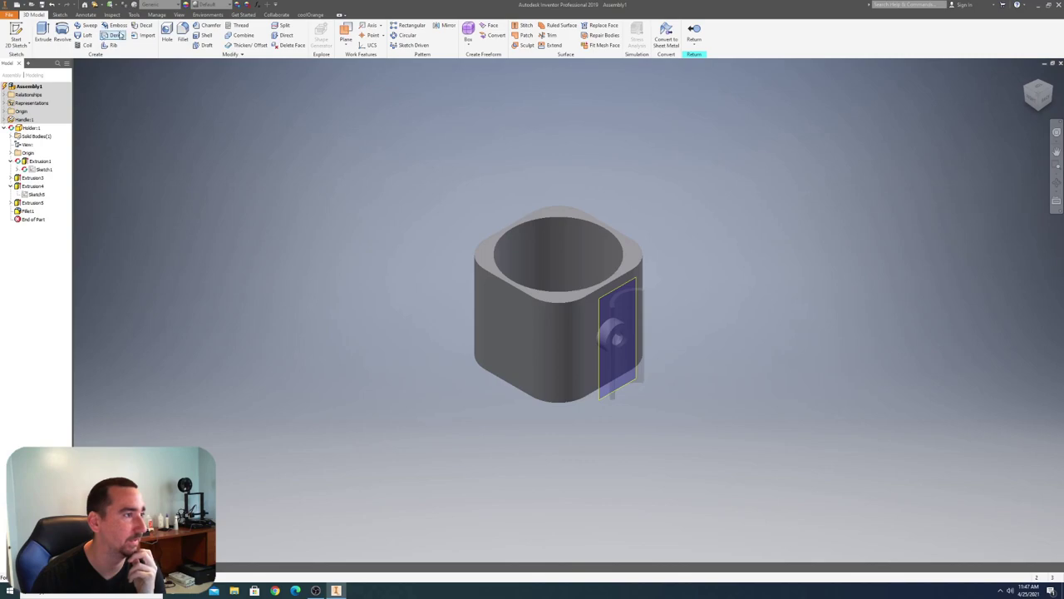
click(182, 32)
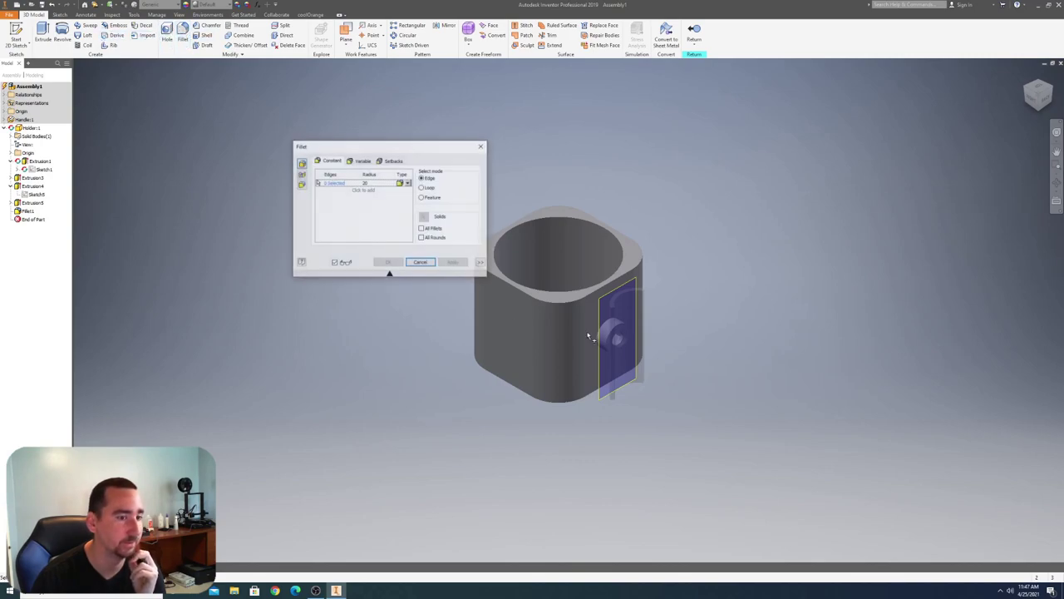
click(607, 333)
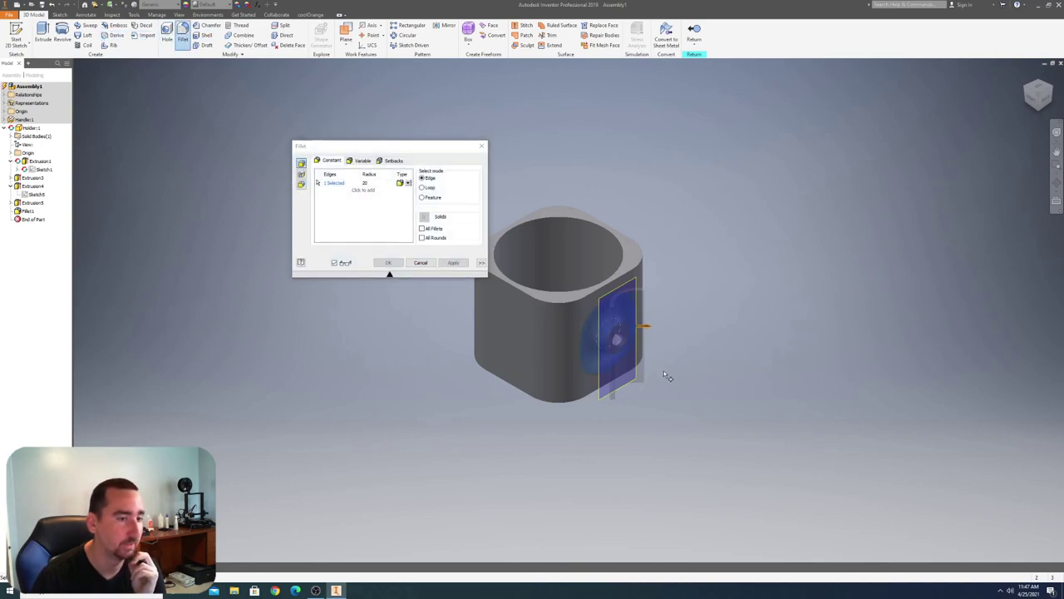
click(368, 182)
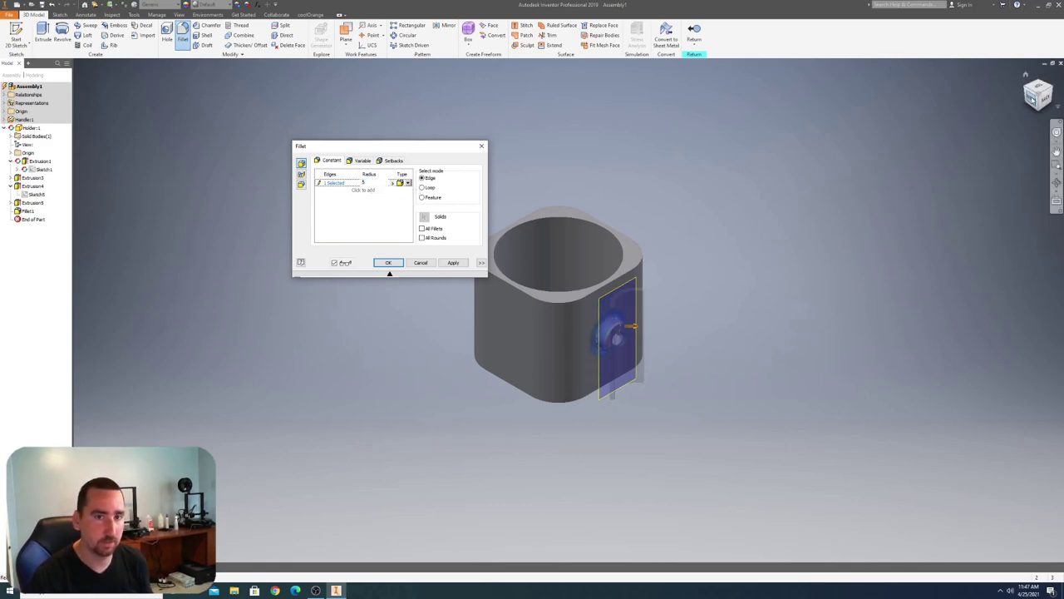
mouse_move(92, 107)
shift+middle_down()
mouse_move(76, 100)
mouse_move(119, 94)
mouse_move(92, 93)
shift+middle_up()
click(453, 263)
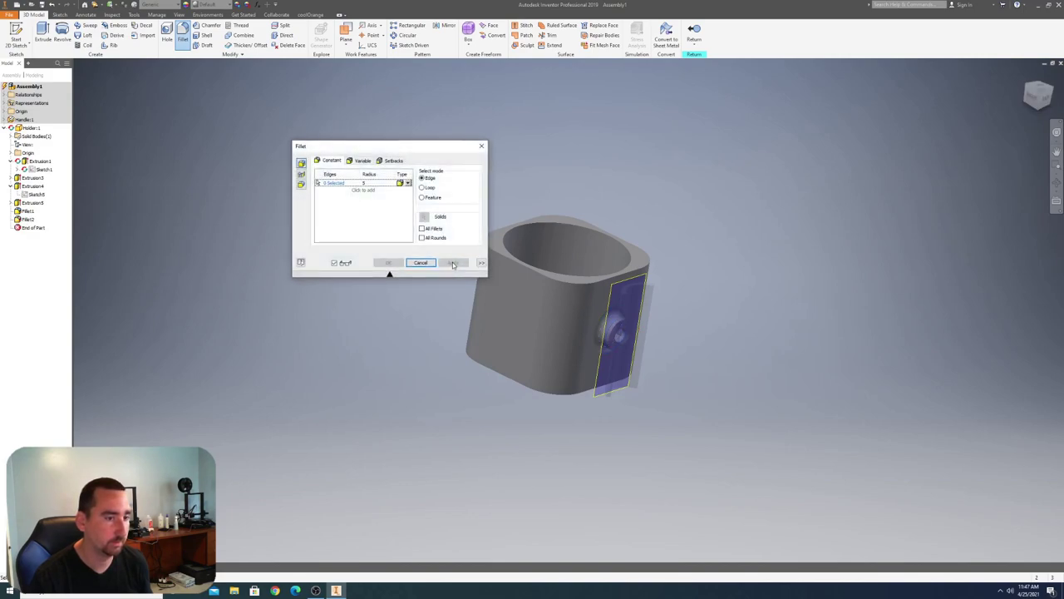
click(420, 263)
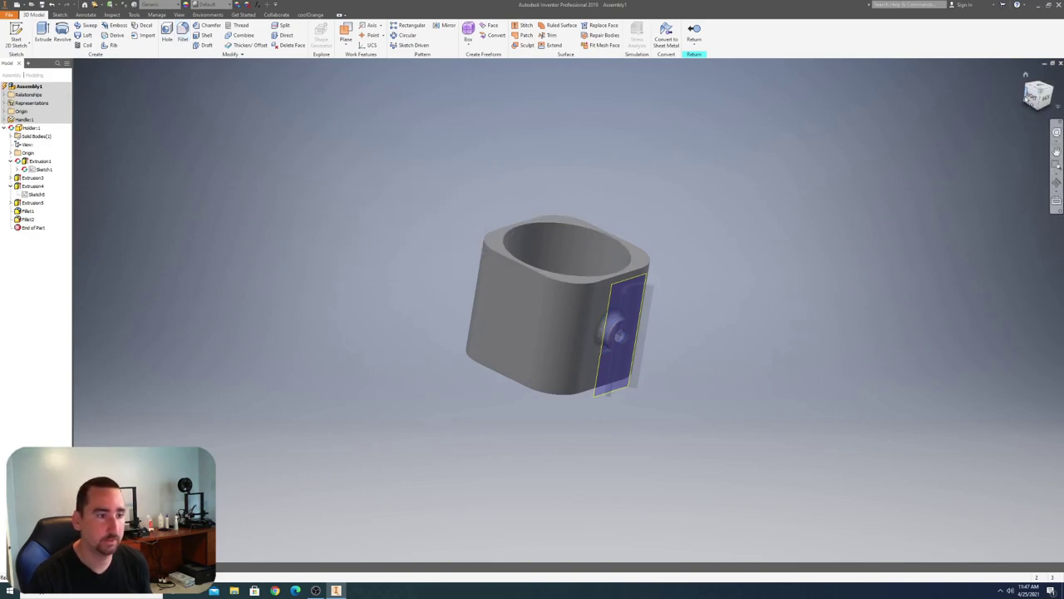
- Fillet the edge loop around the holder's bottom face as Fillet3
drag(1028, 96, 994, 87)
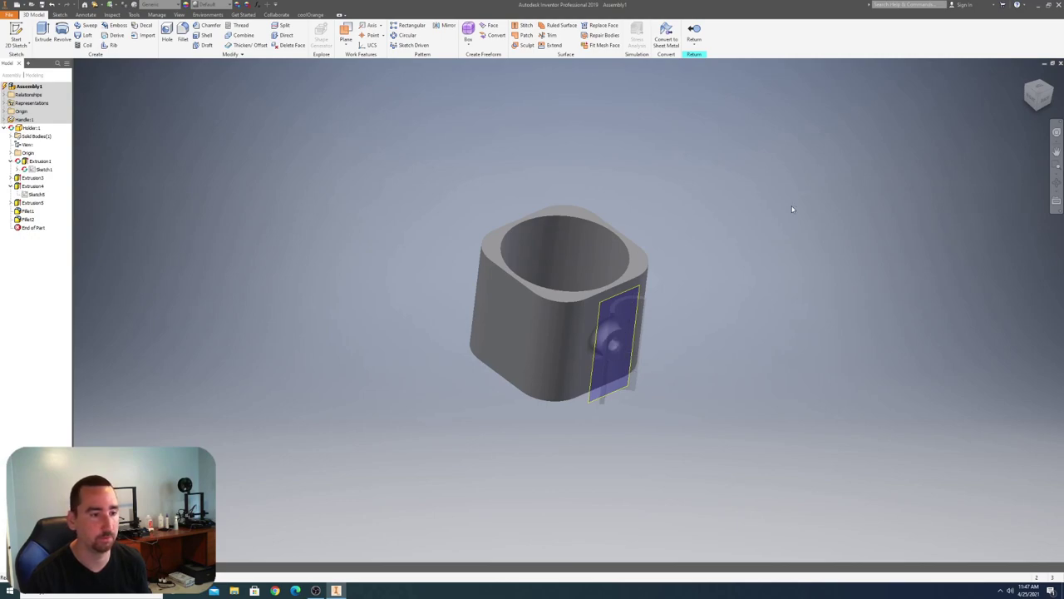
click(1029, 82)
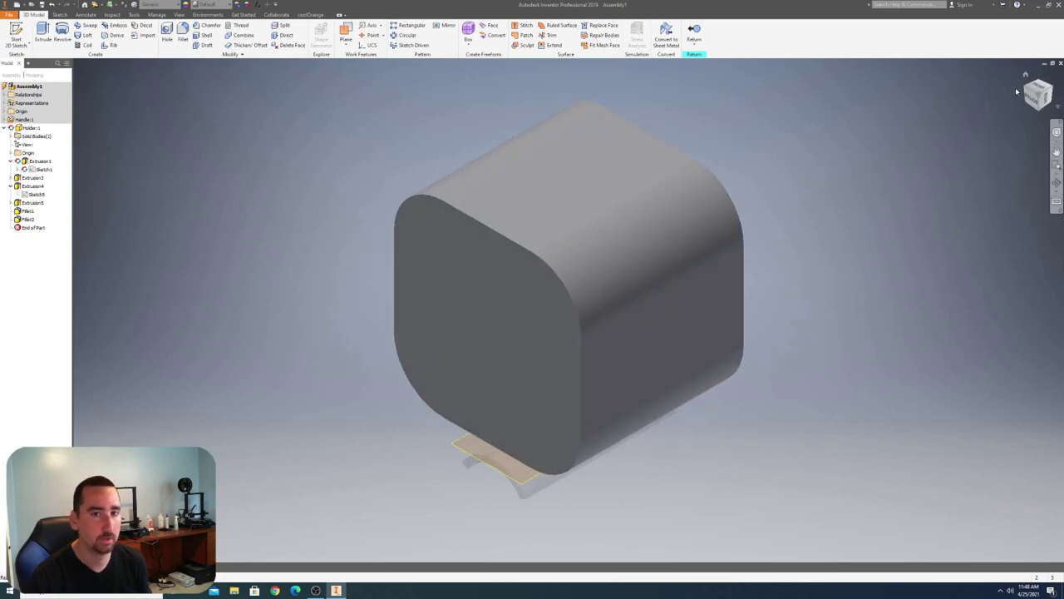
shift+middle_drag(568, 308, 599, 316)
click(1027, 76)
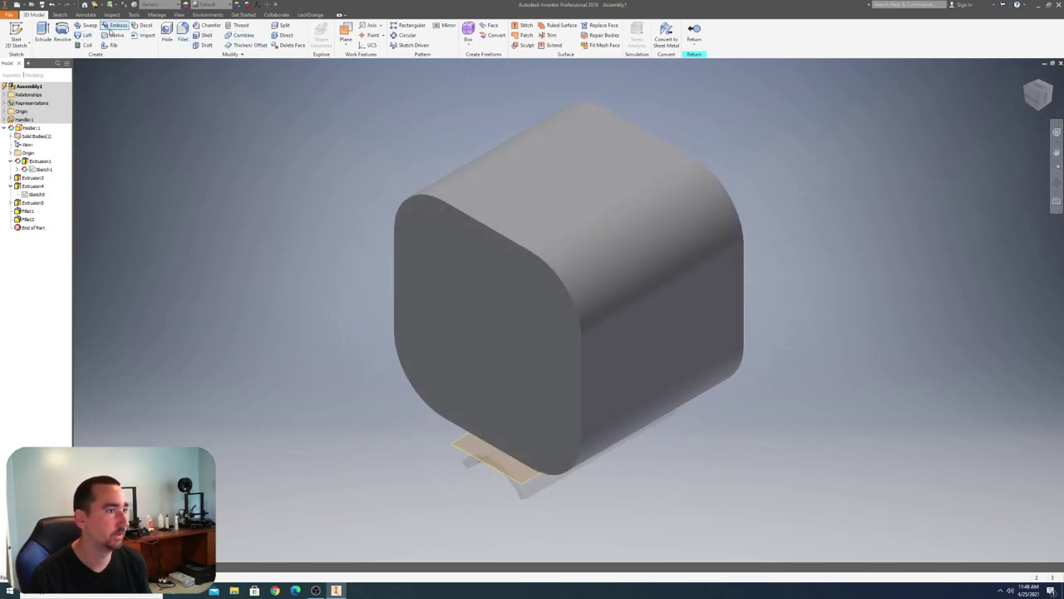
click(182, 33)
click(530, 251)
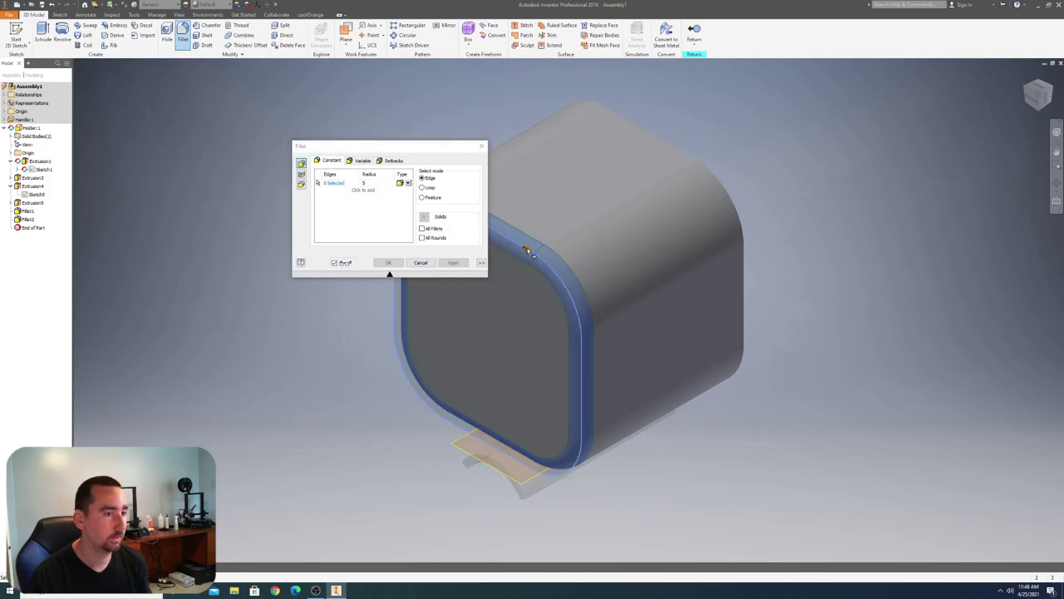
click(324, 184)
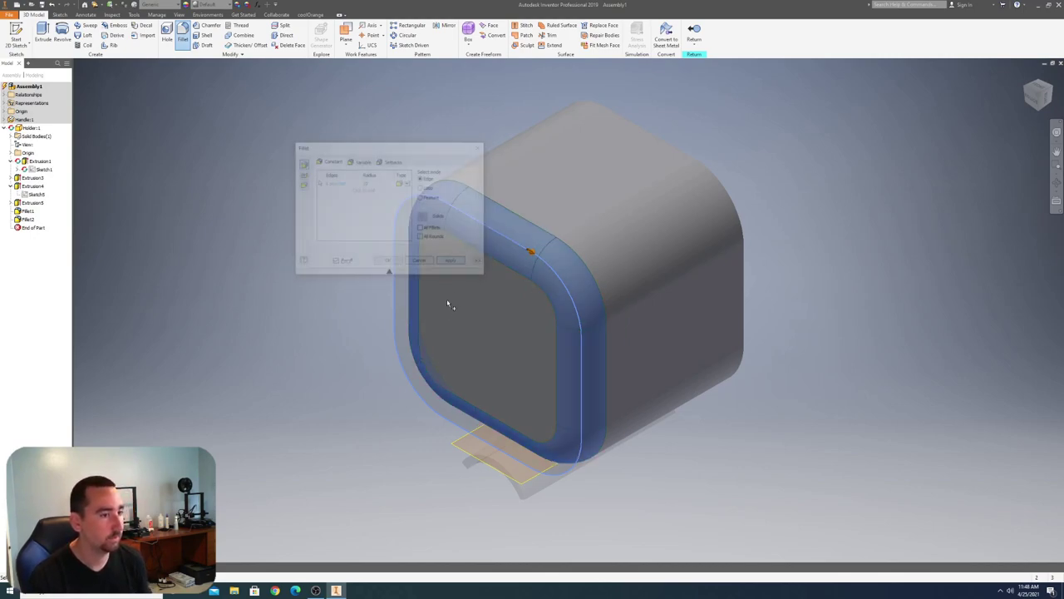
click(453, 262)
- Close the fillet settings and orbit the filleted holder to inspect it
click(422, 262)
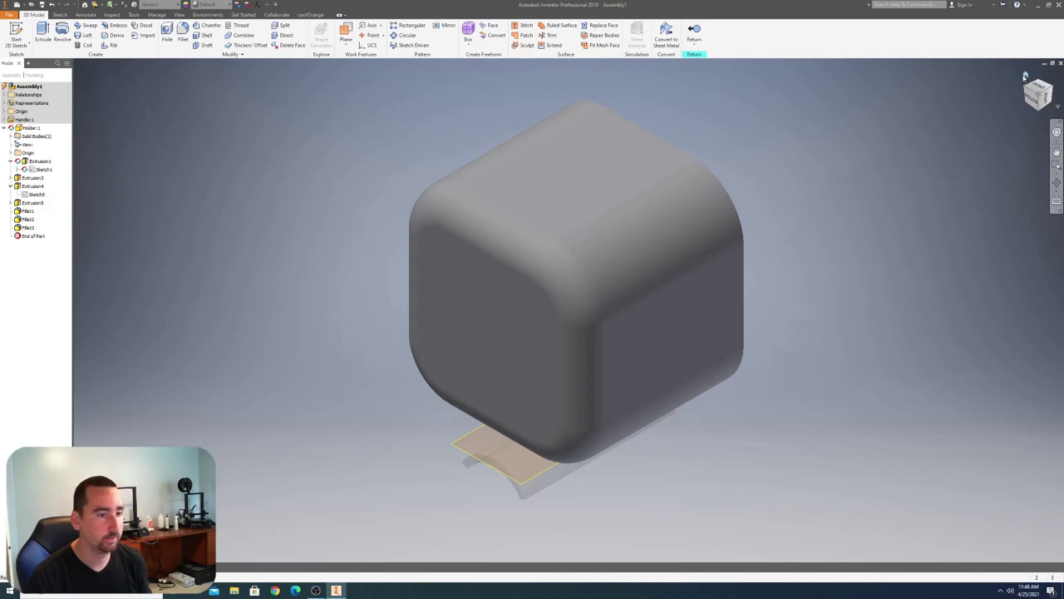
mouse_move(568, 309)
shift+middle_down()
mouse_move(582, 300)
mouse_move(573, 283)
mouse_move(568, 309)
shift+middle_up()
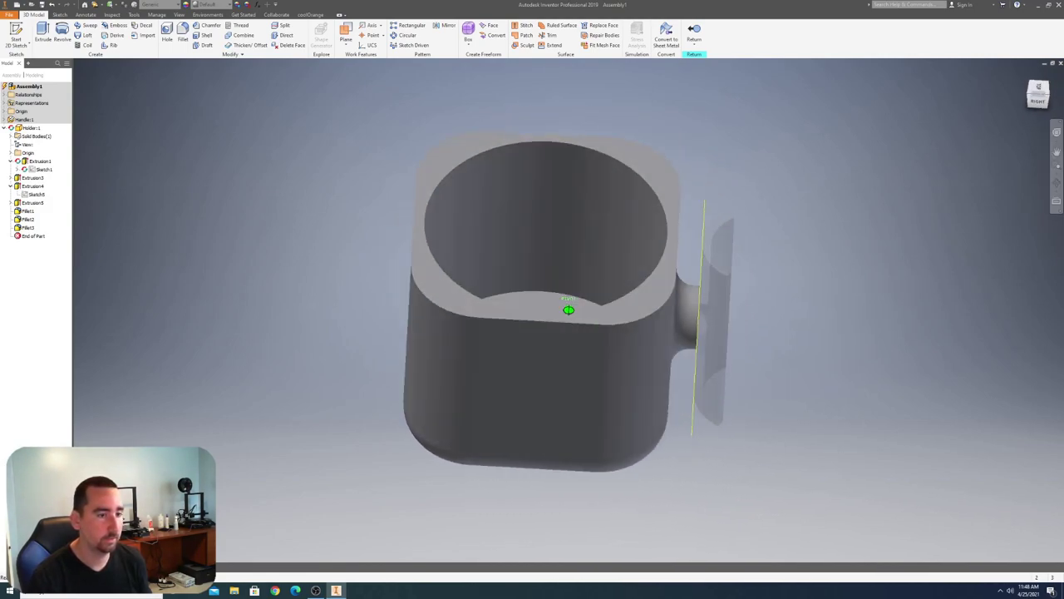
shift+middle_drag(565, 308, 629, 275)
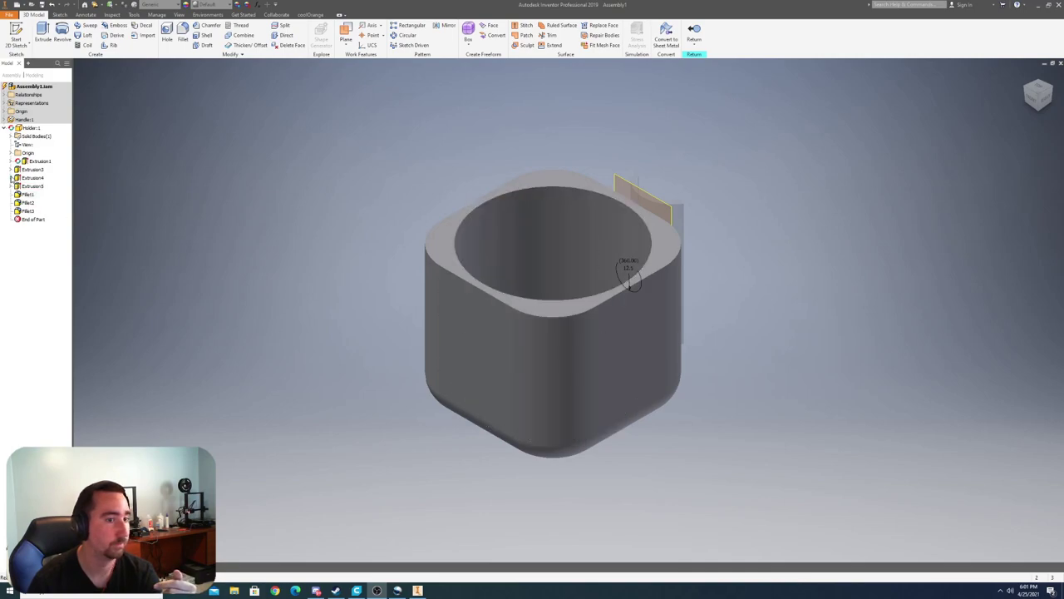
- Share the sketch under Extrusion3 from the browser's right-click menu
click(11, 177)
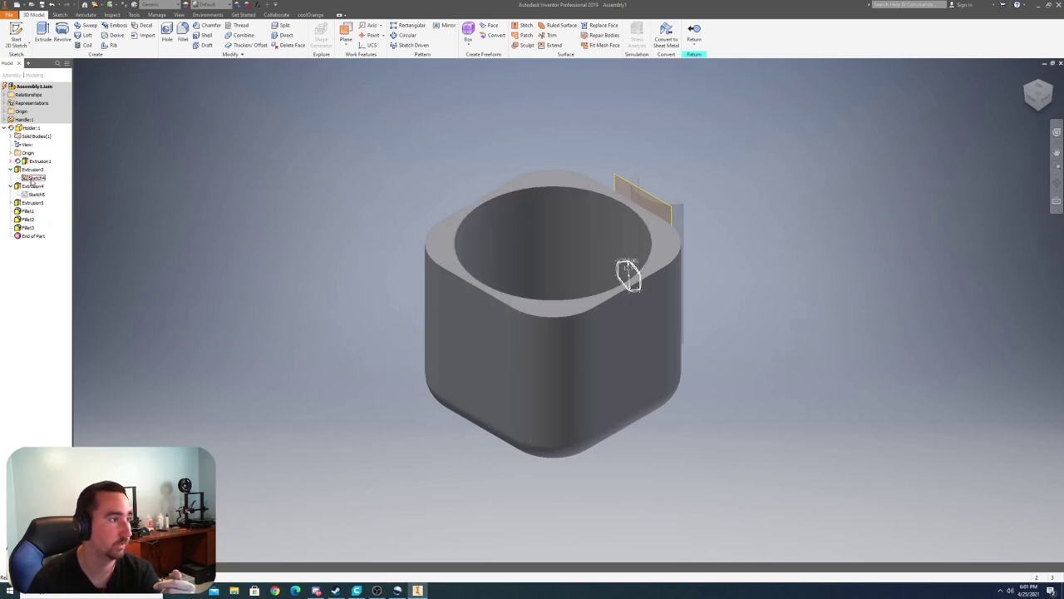
click(34, 178)
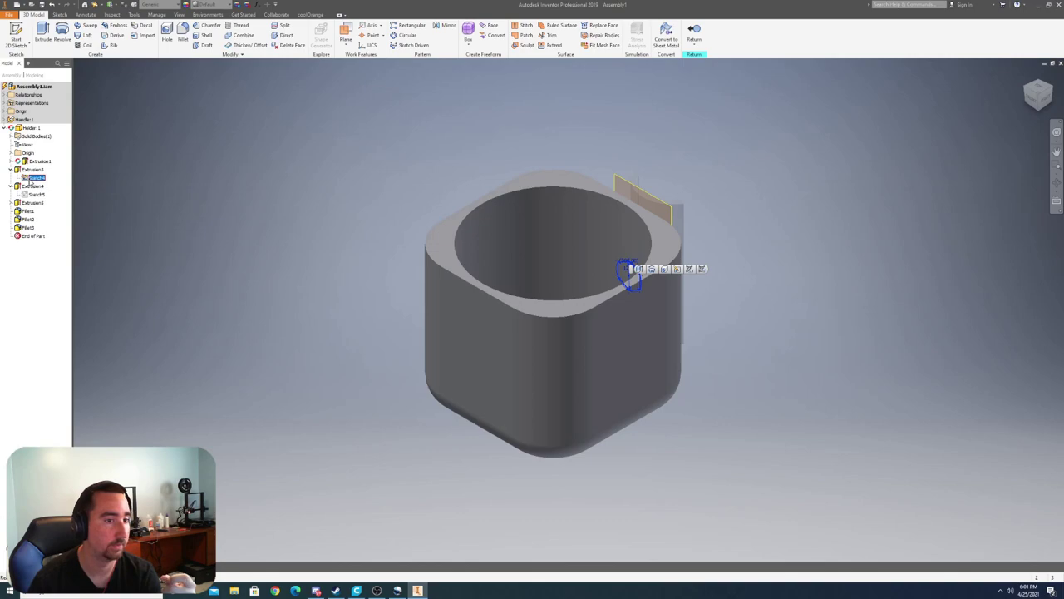
right_click(32, 178)
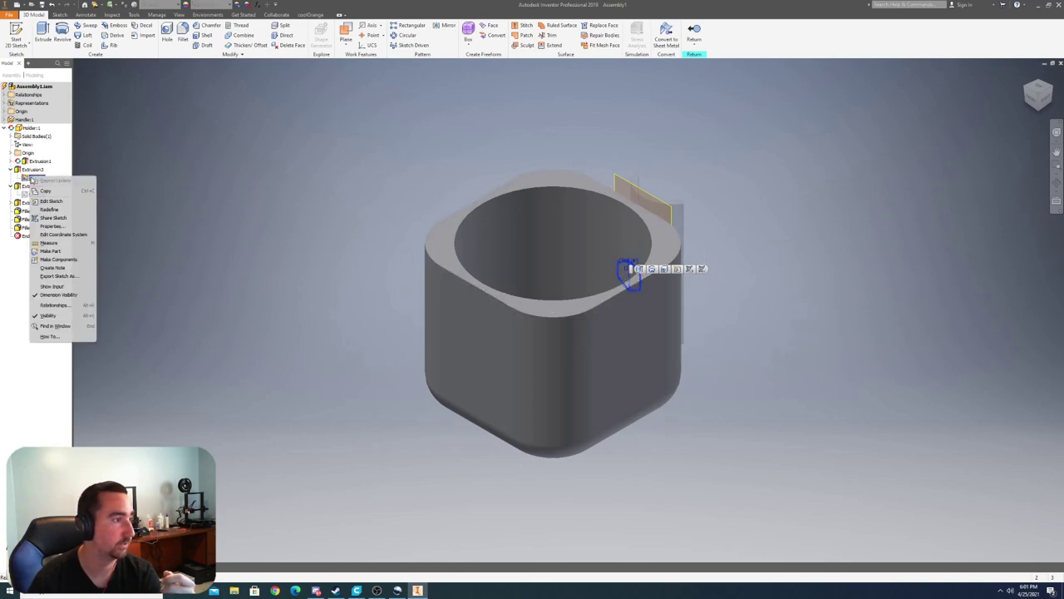
click(69, 220)
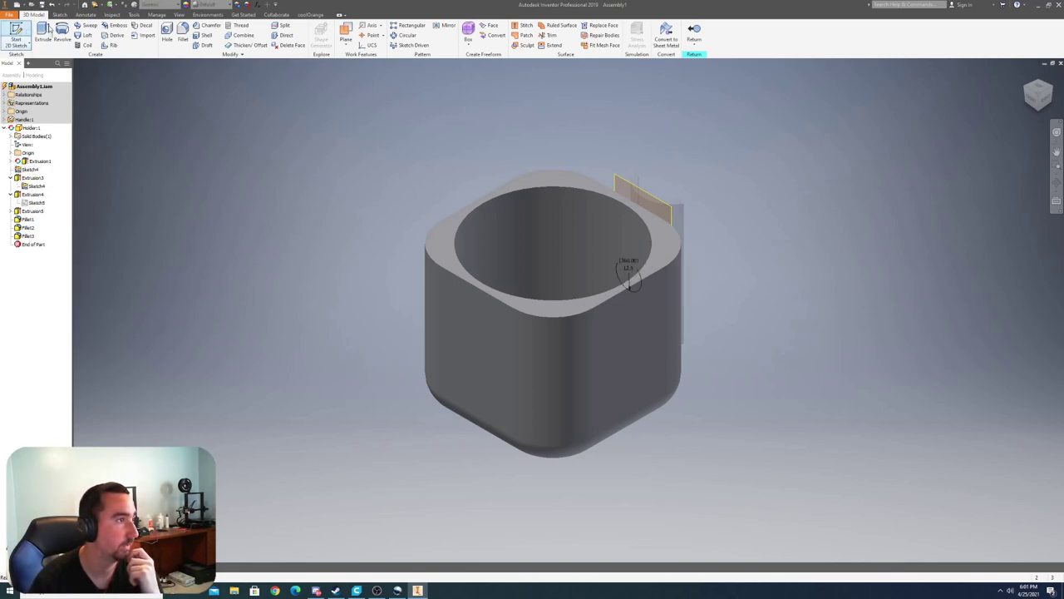
- Extrude the shared circle up to the cup's face as Extrusion7 and orbit to check the bore
scroll(628, 266, down, 5)
click(577, 195)
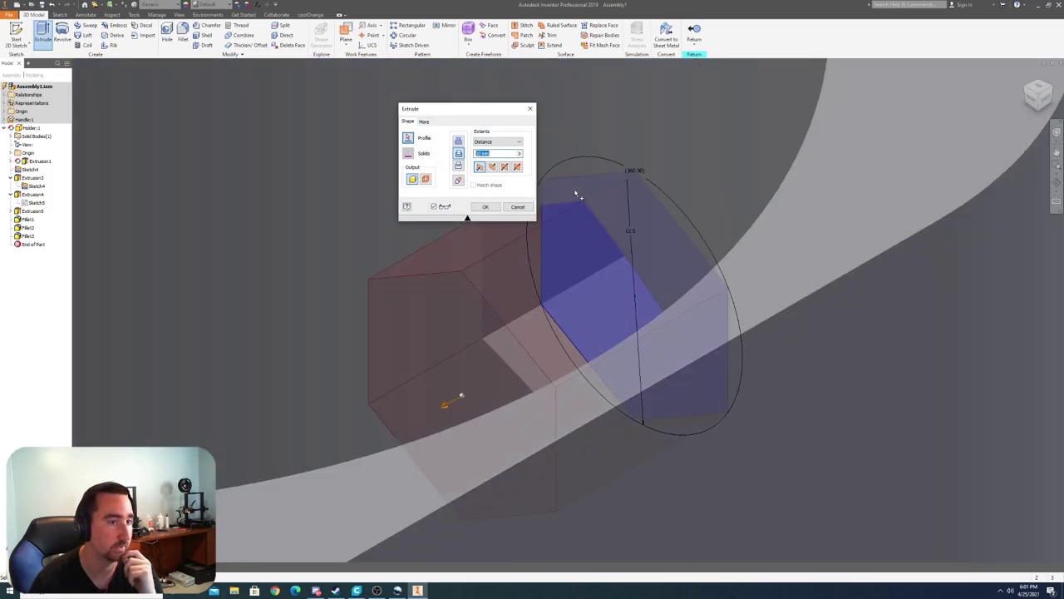
click(497, 141)
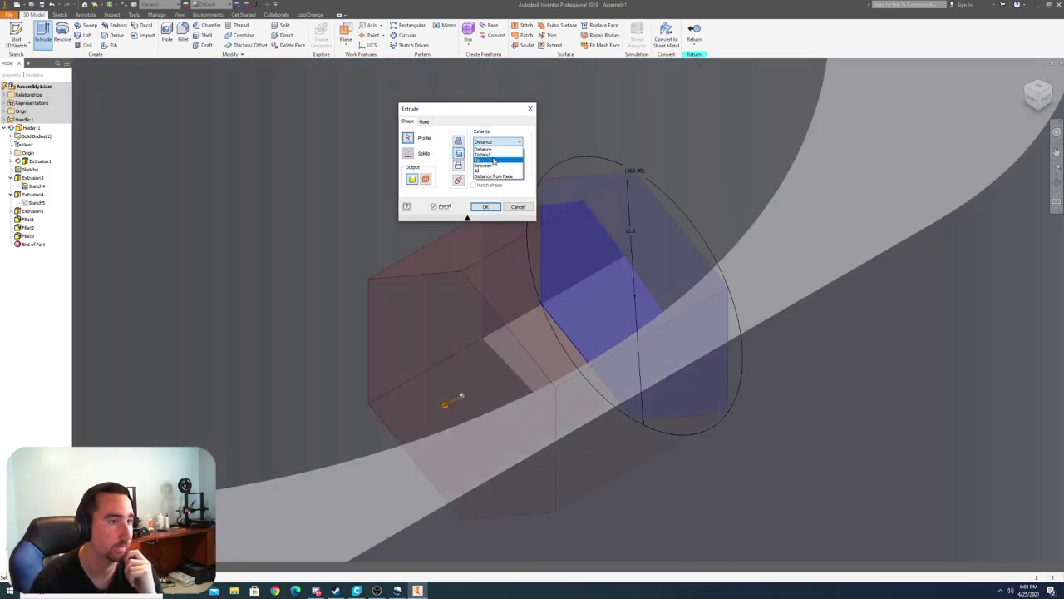
click(491, 164)
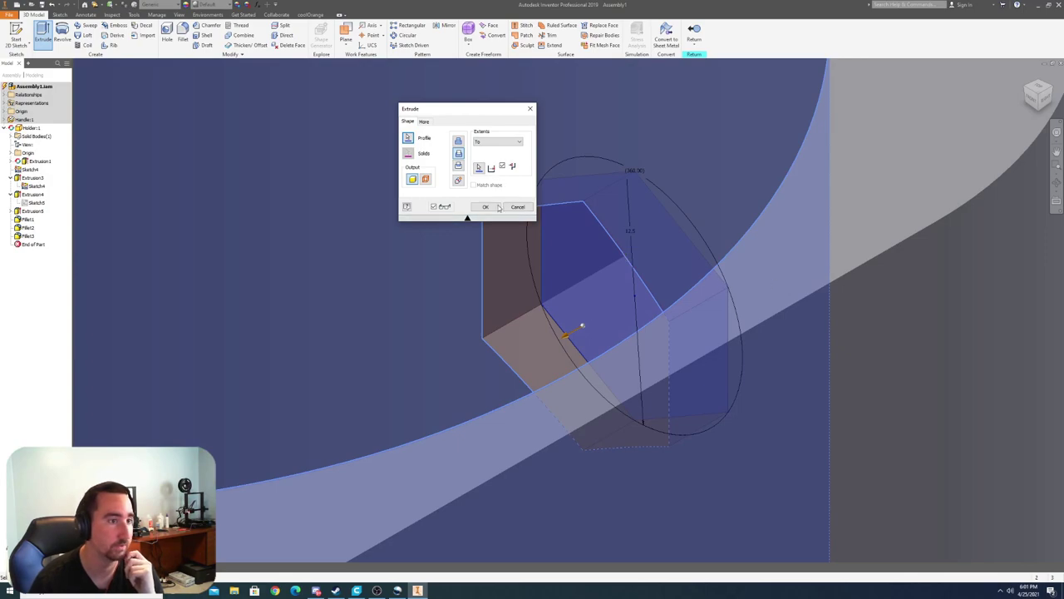
click(486, 206)
scroll(661, 349, up, 5)
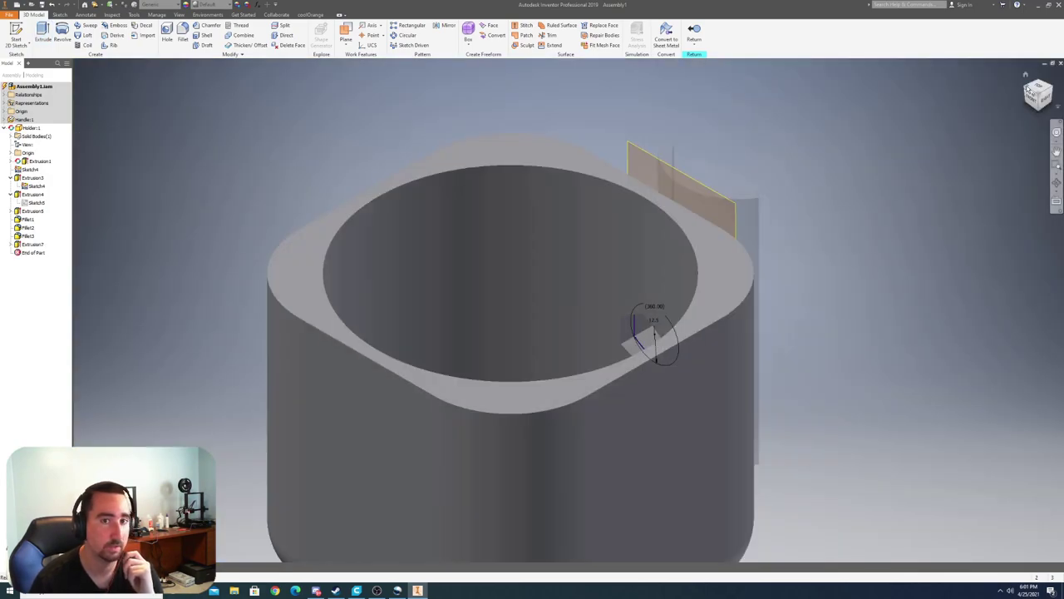
mouse_move(540, 399)
shift+middle_down()
mouse_move(553, 390)
mouse_move(515, 358)
shift+middle_up()
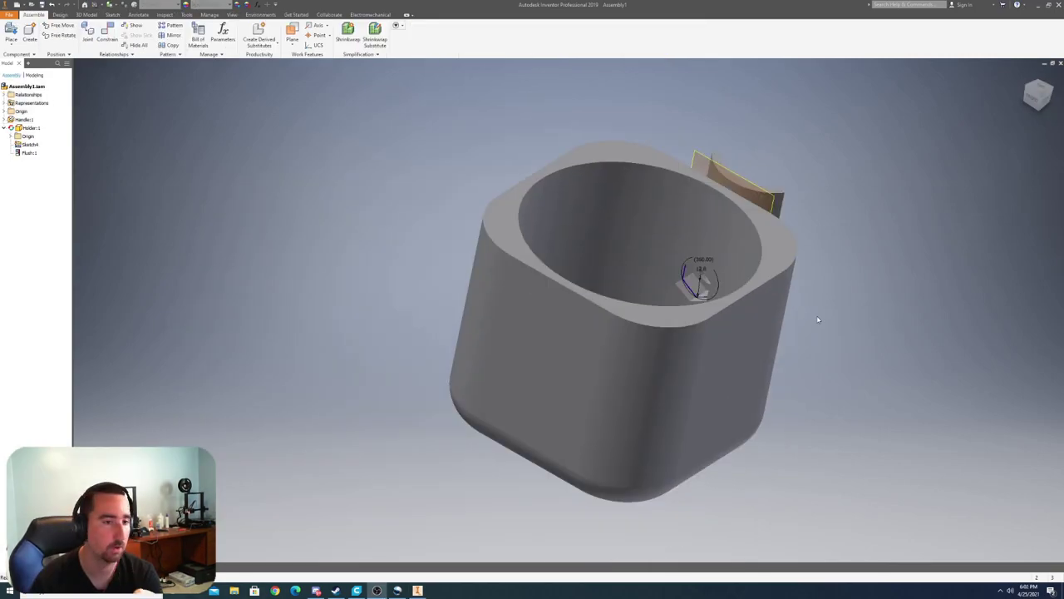
scroll(786, 313, down, 5)
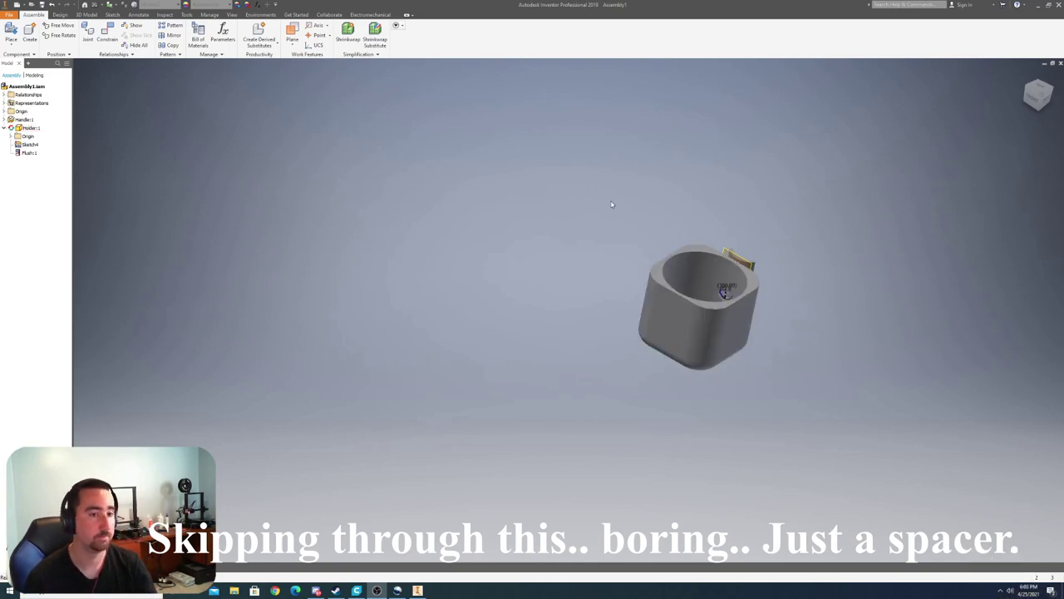
- Create a new in-place part named BottleAdapter, based on the cup rim
click(29, 35)
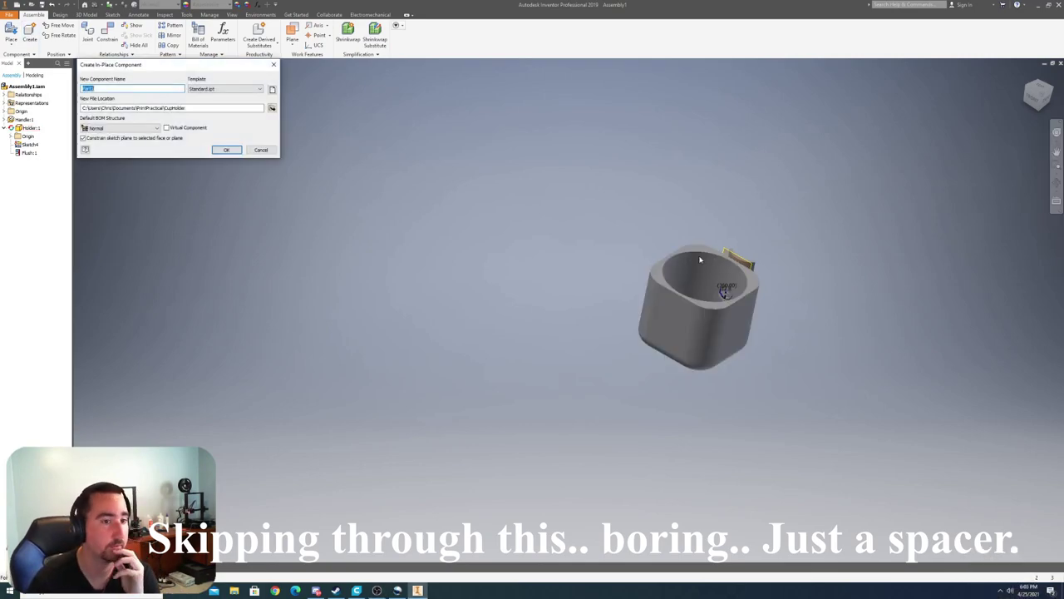
click(272, 89)
double_click(66, 43)
click(226, 149)
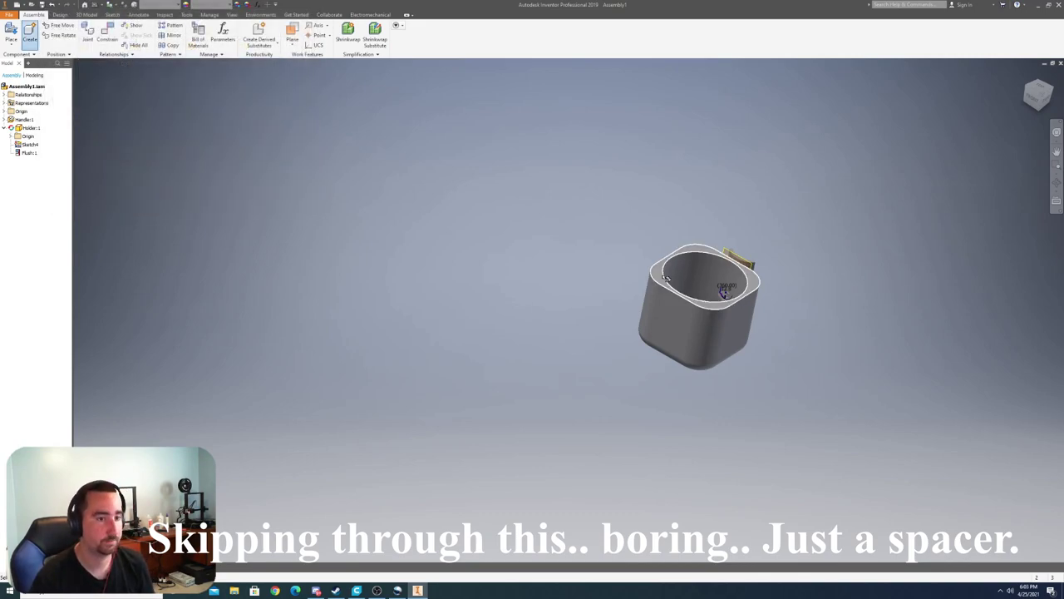
click(667, 277)
click(509, 322)
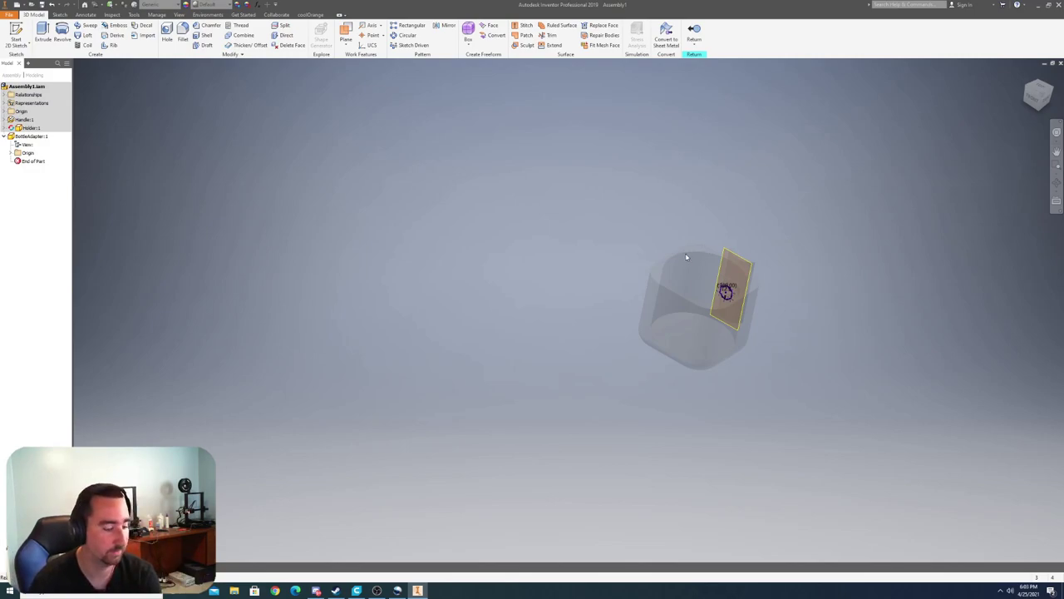
- Sketch a circle offset 7 mm/2 inside the rim and extrude it 15 mm into a ring
scroll(782, 303, down, 5)
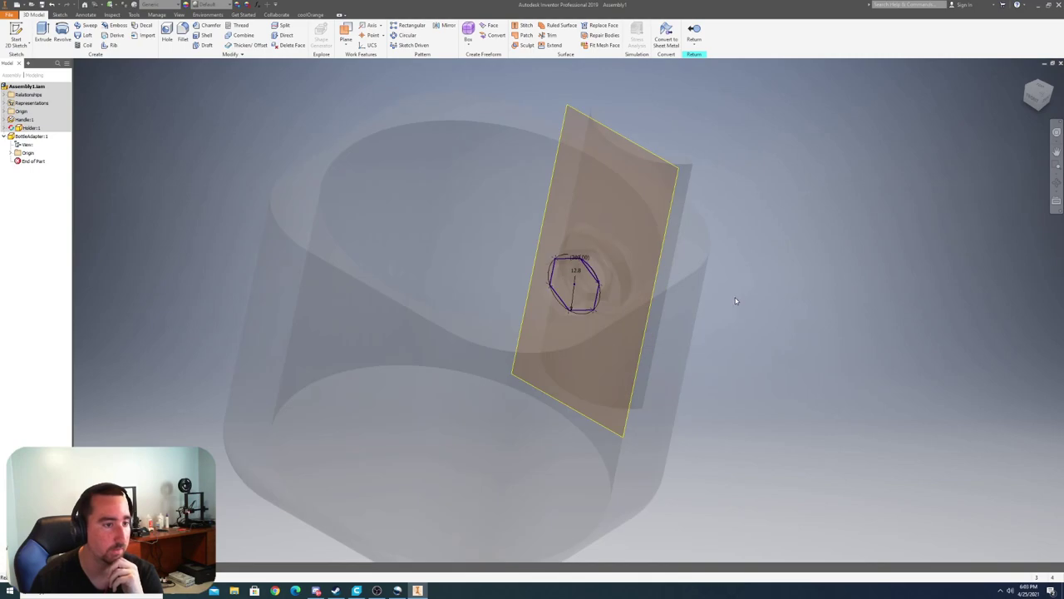
click(23, 31)
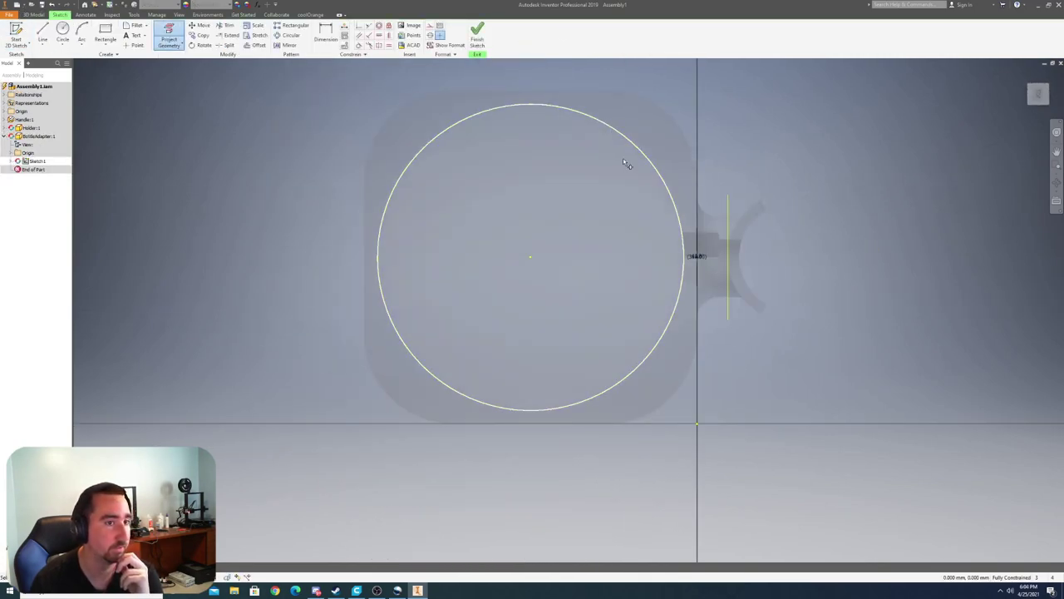
click(260, 45)
click(577, 322)
text(7 mm/2)
key(Return)
key(e)
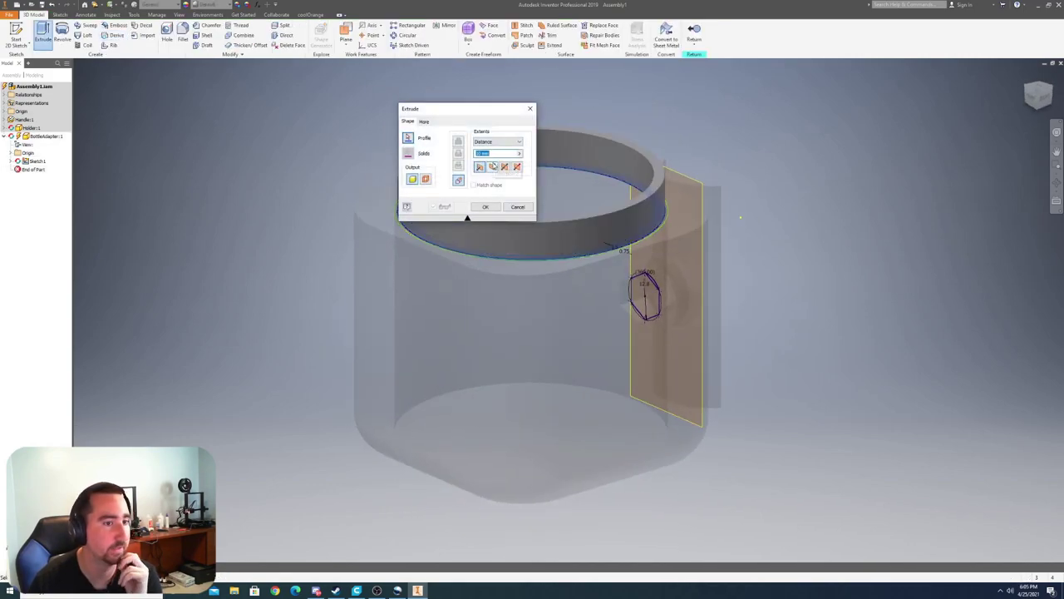
text(15)
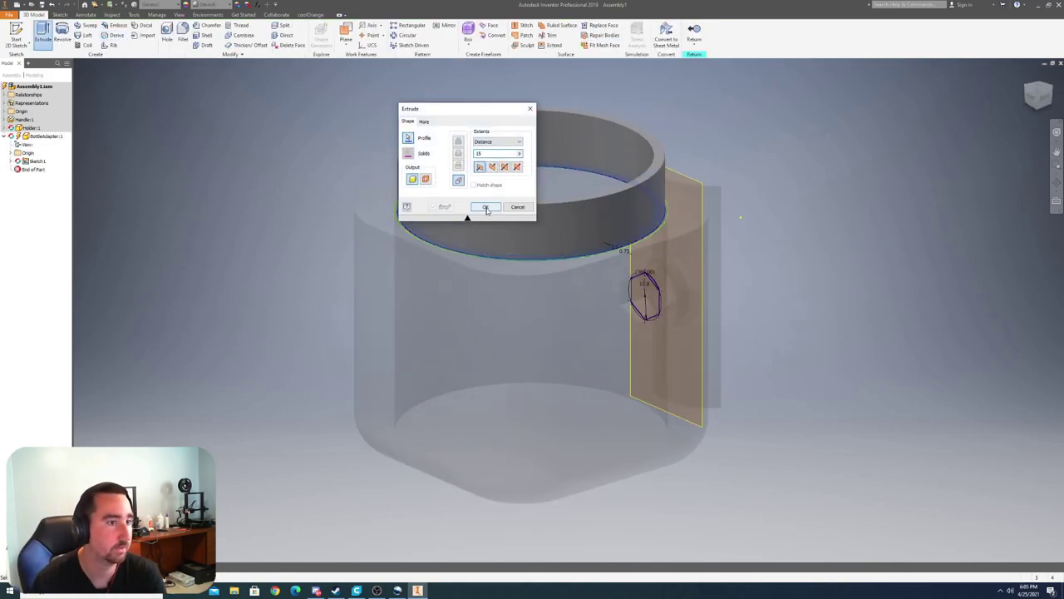
click(487, 207)
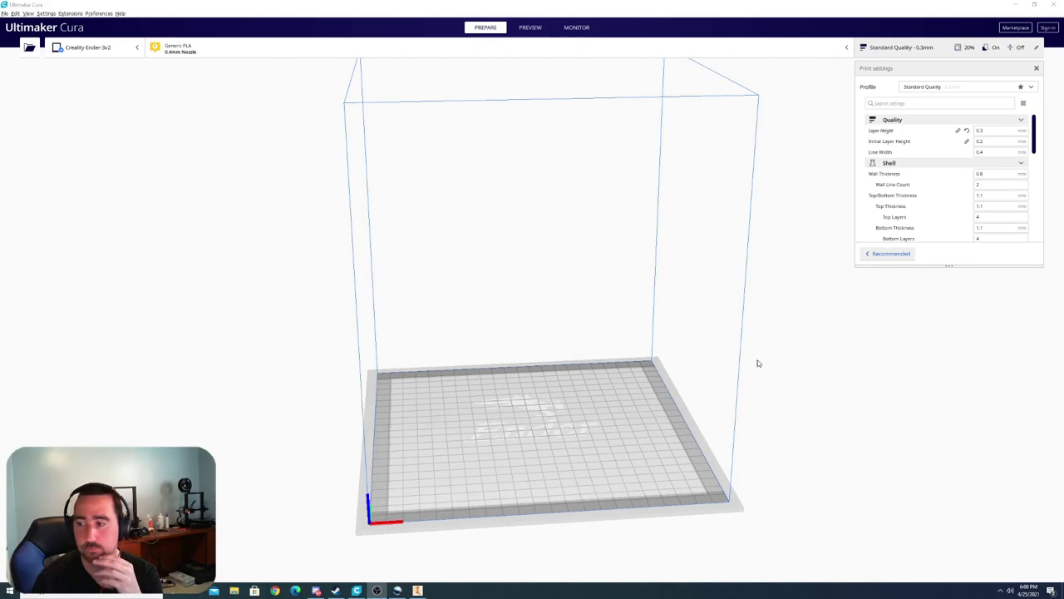
- Load the BottleAdapter, Handle and Holder models into Cura together
click(29, 48)
click(125, 79)
shift+click(123, 96)
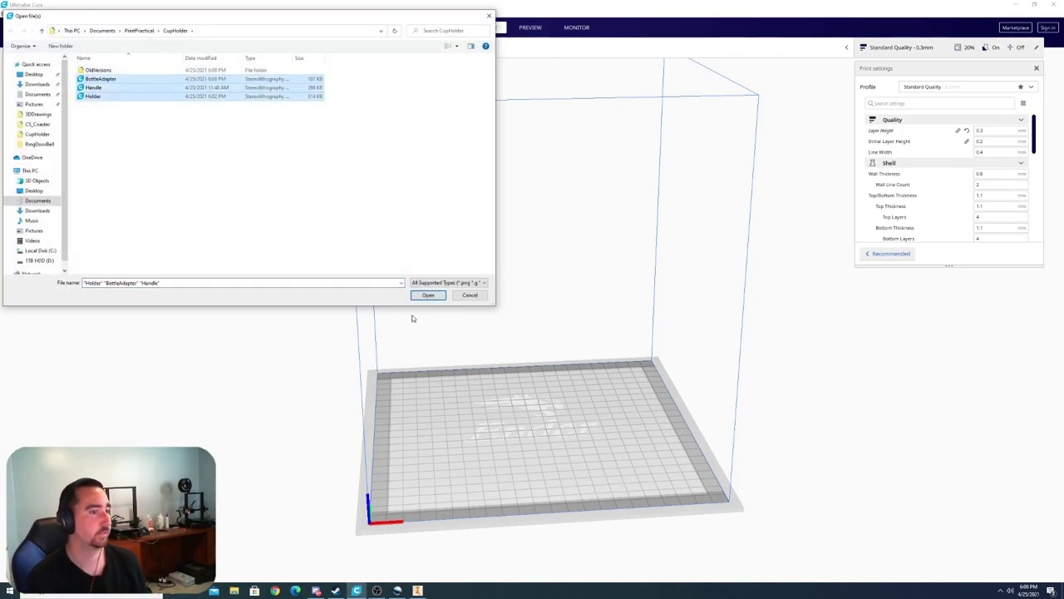
click(428, 295)
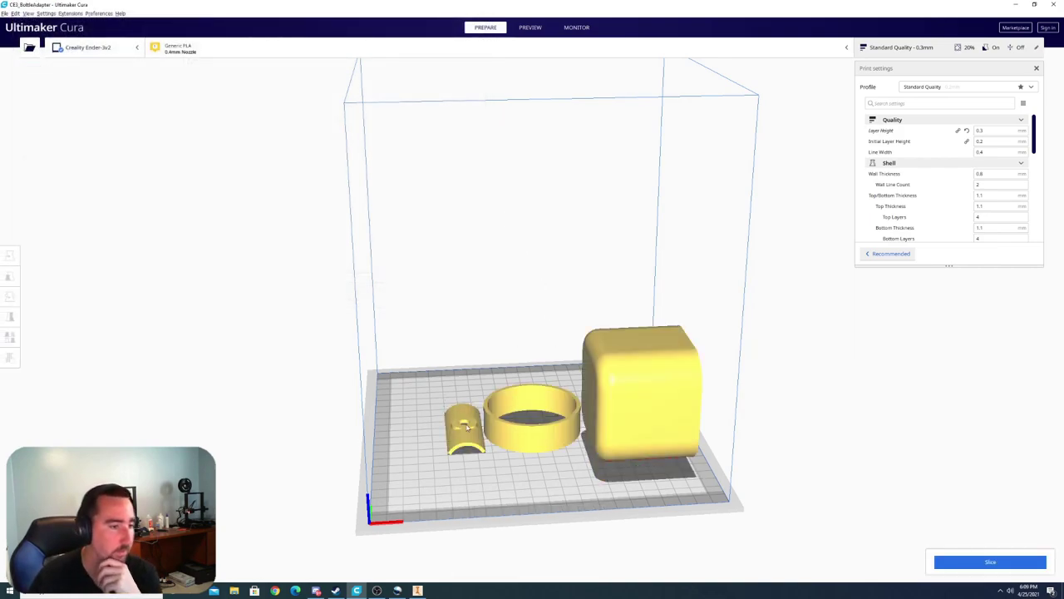
- Lay the handle flat on a face, then slide the handle and ring left on the plate
click(463, 420)
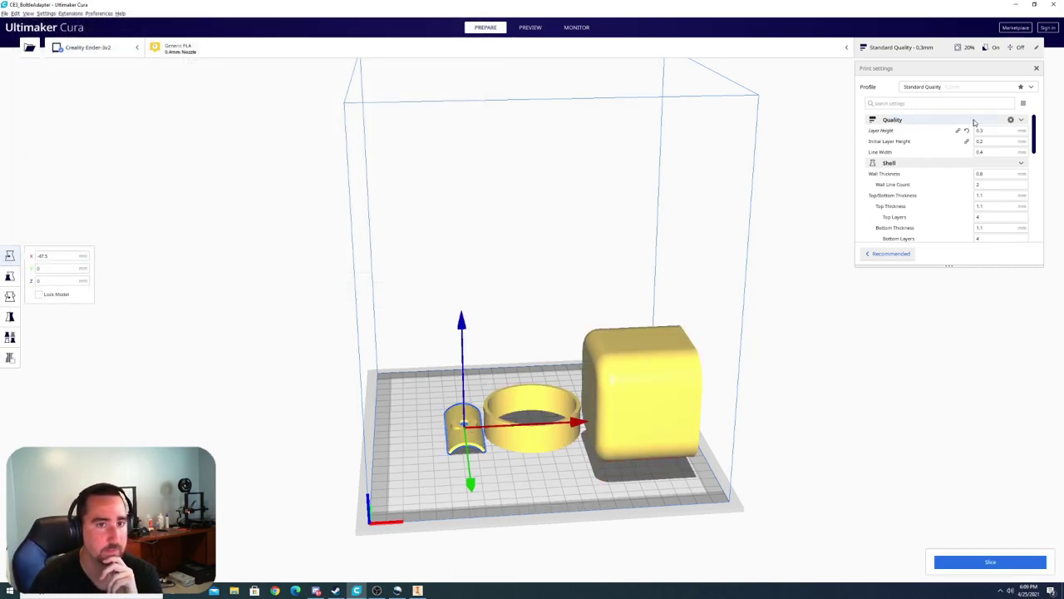
click(10, 296)
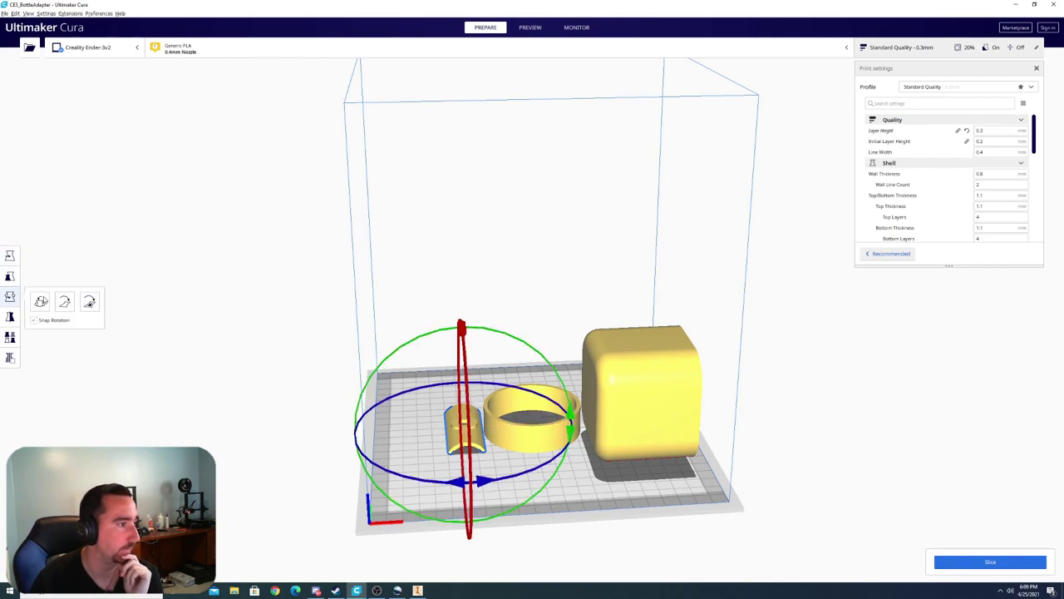
click(459, 425)
click(10, 257)
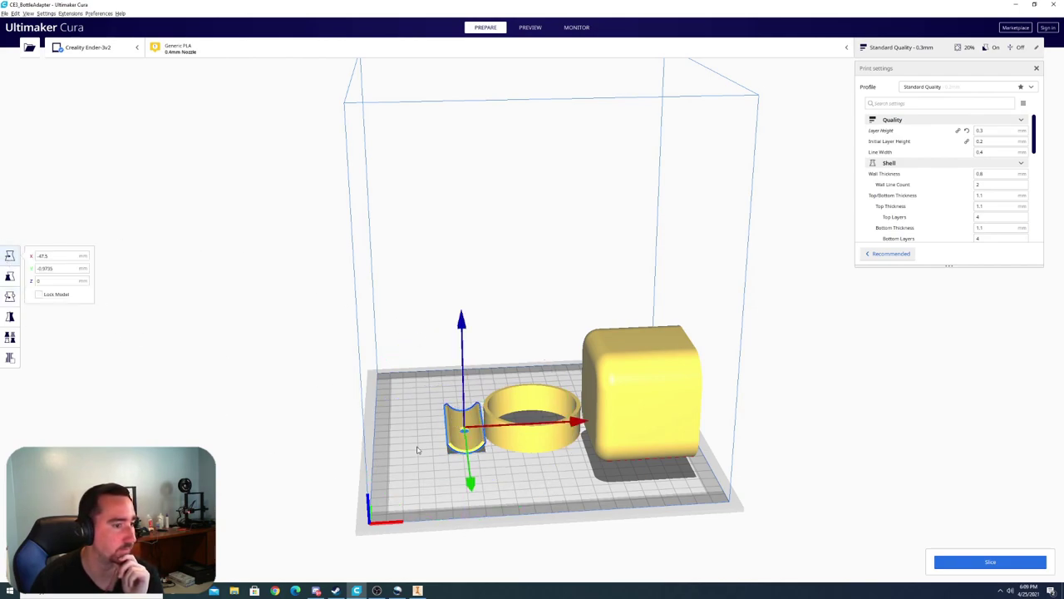
drag(506, 427, 478, 428)
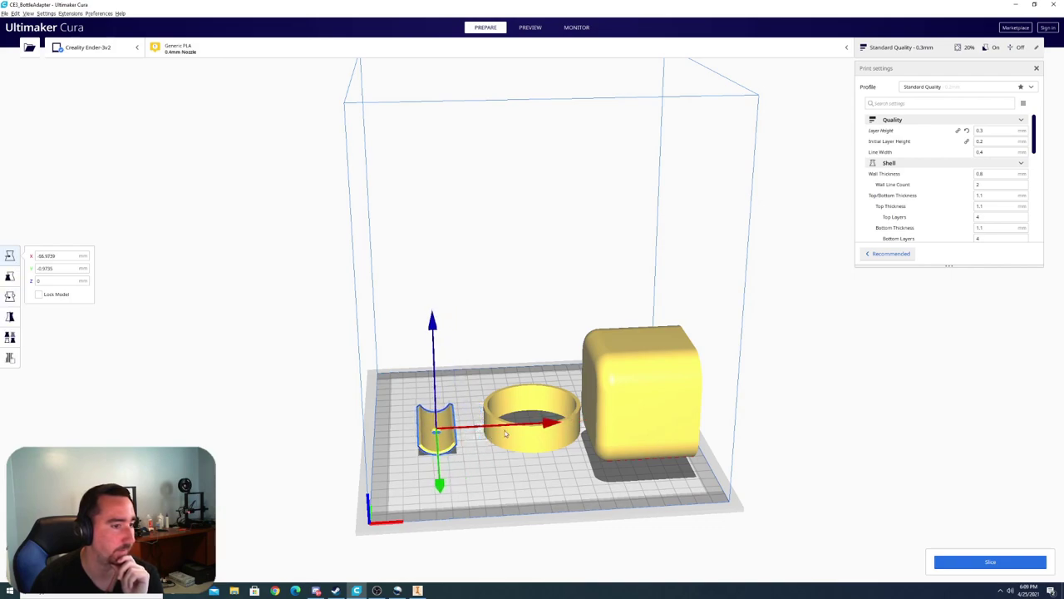
click(539, 439)
drag(595, 417, 574, 417)
- Stand the cup upright, turn it -90° so its hole faces front, and line it up beside the others
click(665, 389)
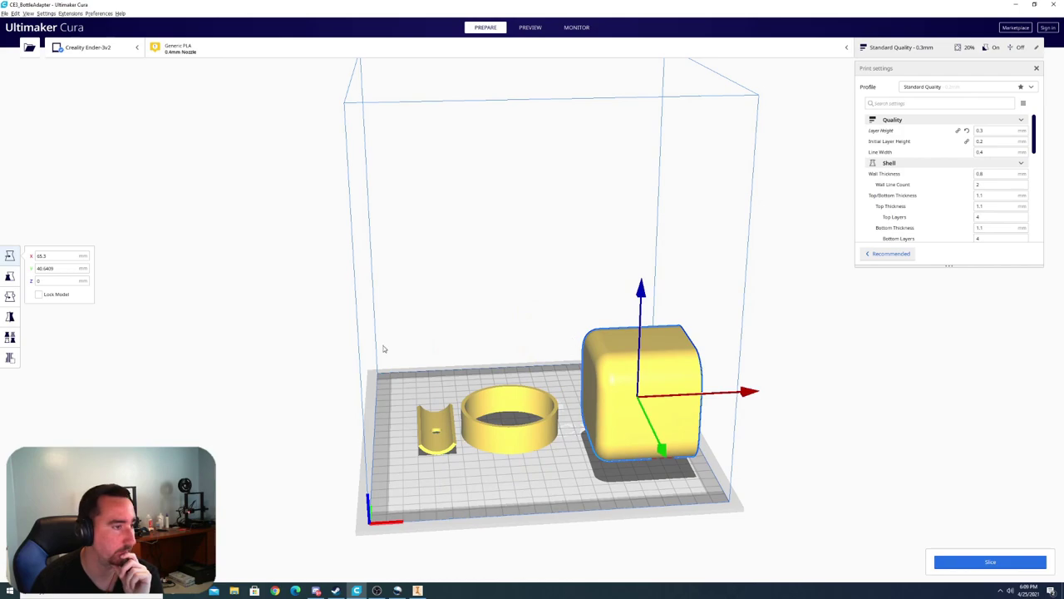
click(10, 297)
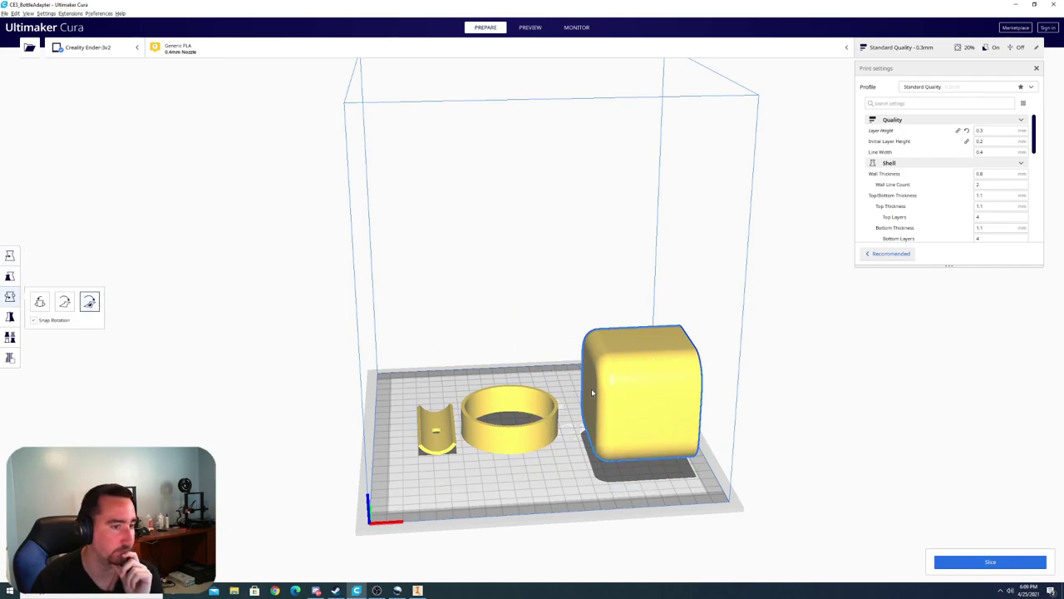
click(697, 394)
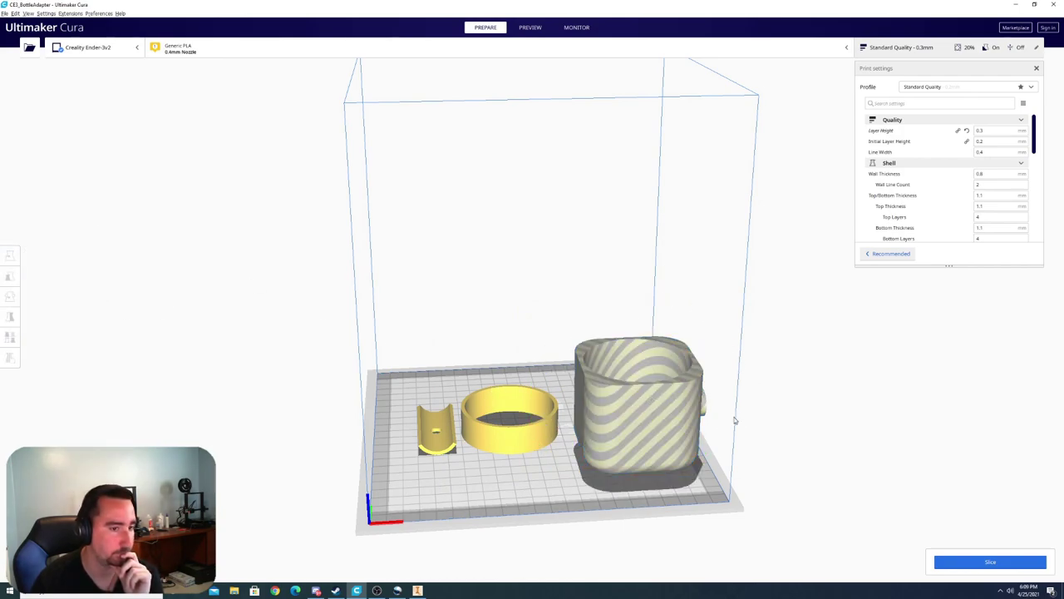
drag(682, 455, 470, 416)
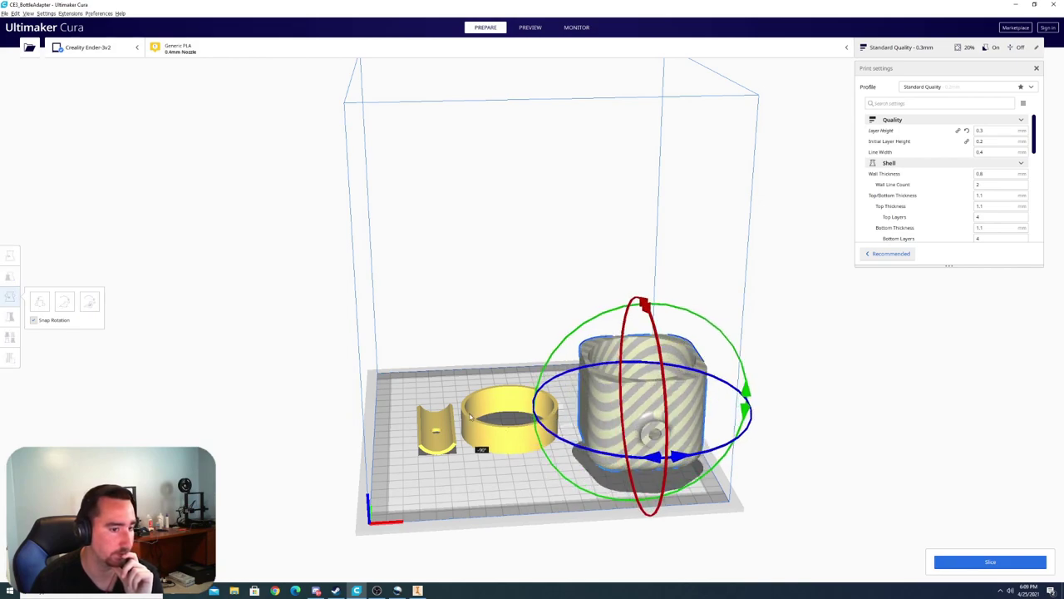
click(11, 257)
drag(686, 406, 673, 406)
drag(639, 450, 629, 420)
right_drag(562, 391, 633, 378)
drag(678, 360, 683, 361)
right_drag(684, 361, 678, 430)
right_drag(639, 351, 572, 359)
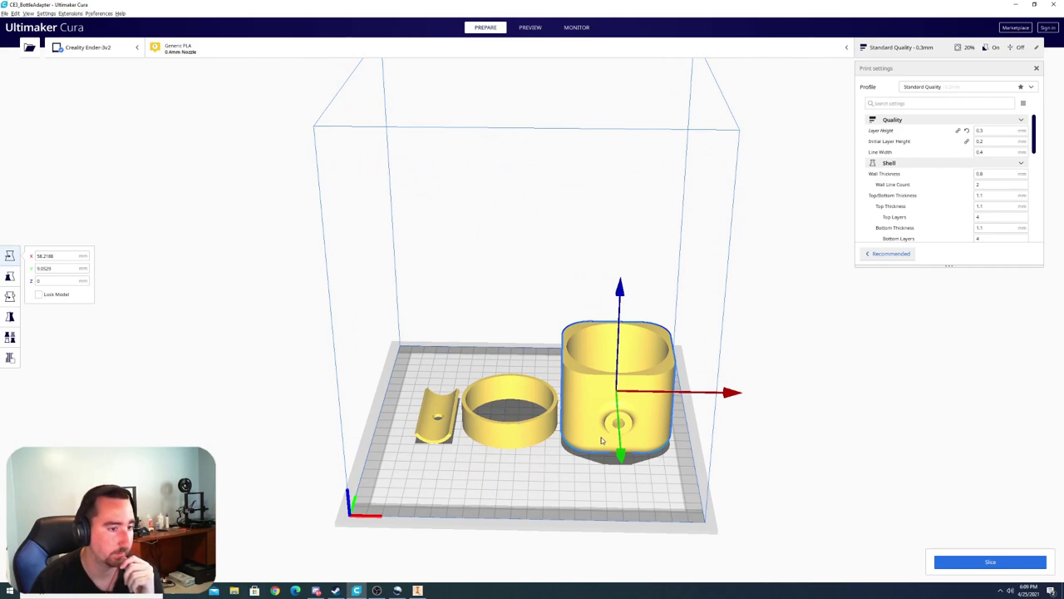
- Slice the three-part plate and scroll the print settings down to the Support section
click(987, 568)
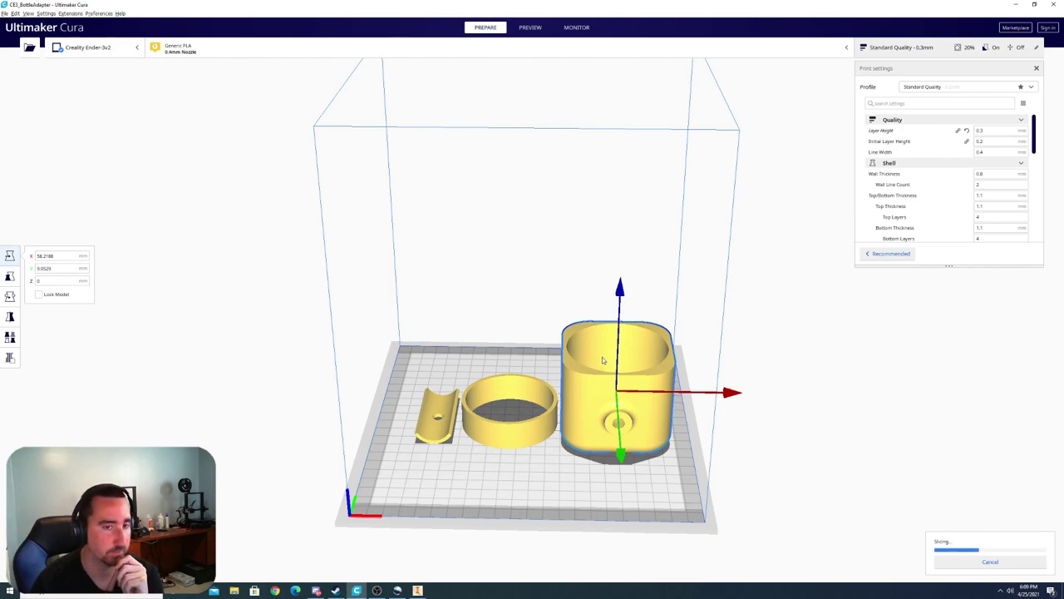
scroll(998, 173, down, 5)
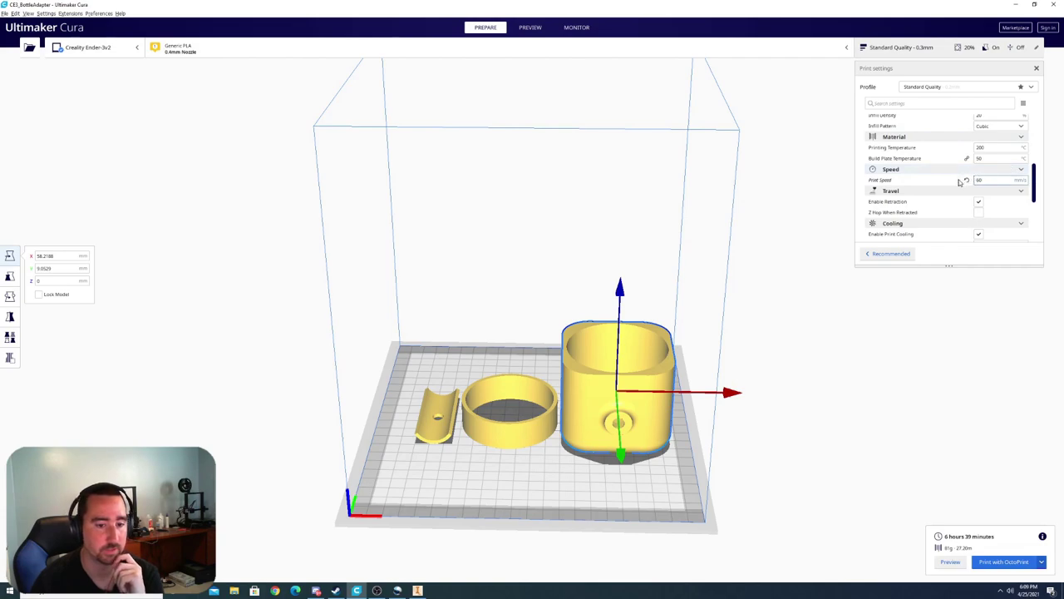
scroll(958, 181, down, 3)
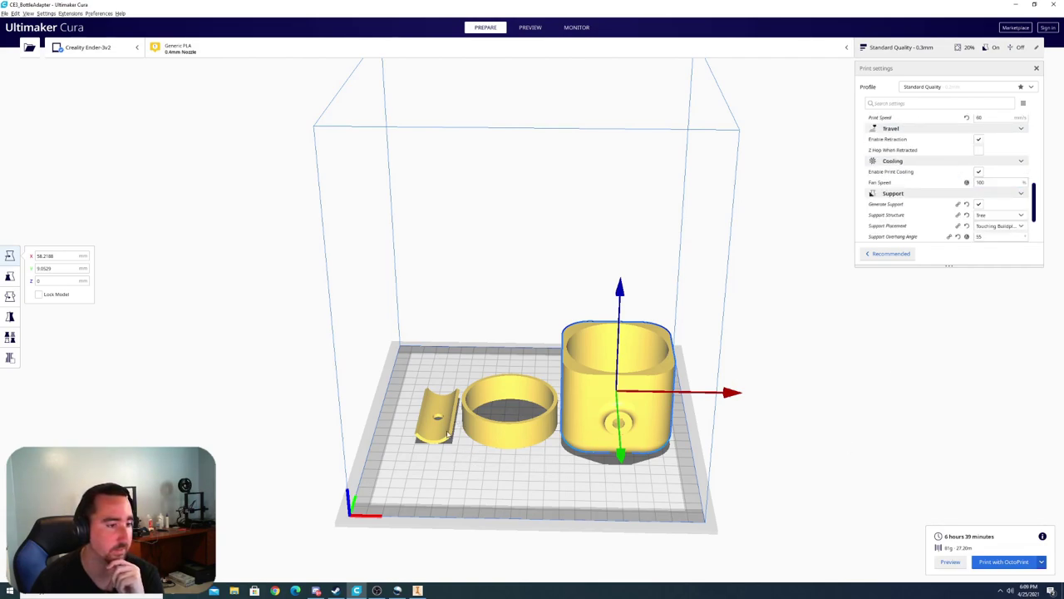
- Open the layer preview and view the cup's tree support at a much lower layer
click(532, 27)
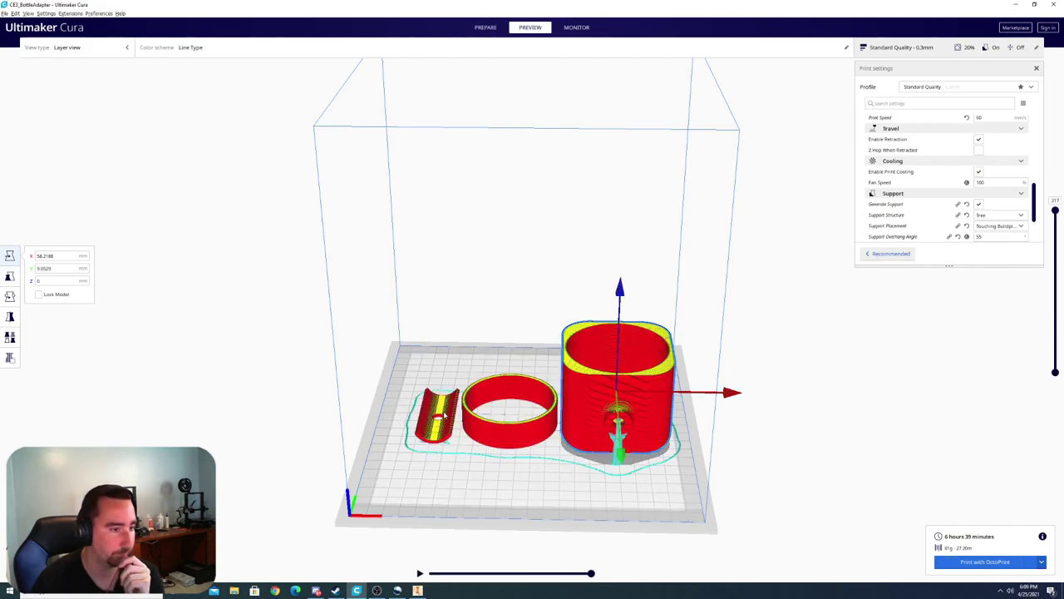
scroll(445, 416, up, 5)
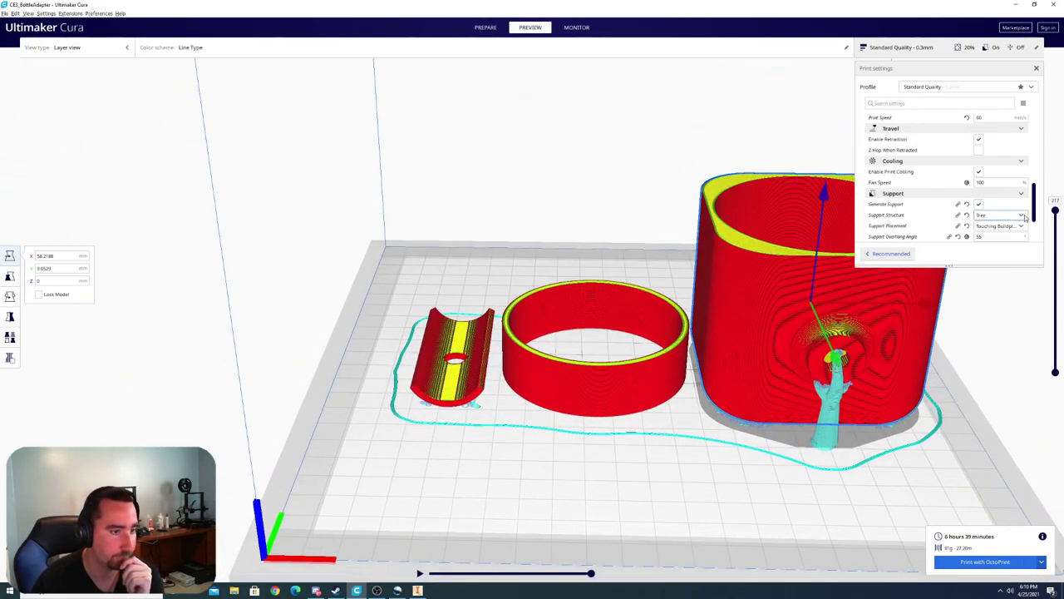
right_drag(597, 446, 577, 380)
scroll(593, 429, up, 3)
right_drag(597, 425, 761, 208)
mouse_move(1055, 212)
mouse_down()
mouse_move(1052, 302)
mouse_move(1043, 306)
mouse_move(1042, 211)
mouse_up()
- Orbit and zoom out to a frontal view of the whole build plate
scroll(748, 266, down, 5)
right_drag(707, 266, 640, 246)
scroll(632, 248, down, 3)
scroll(633, 248, up, 3)
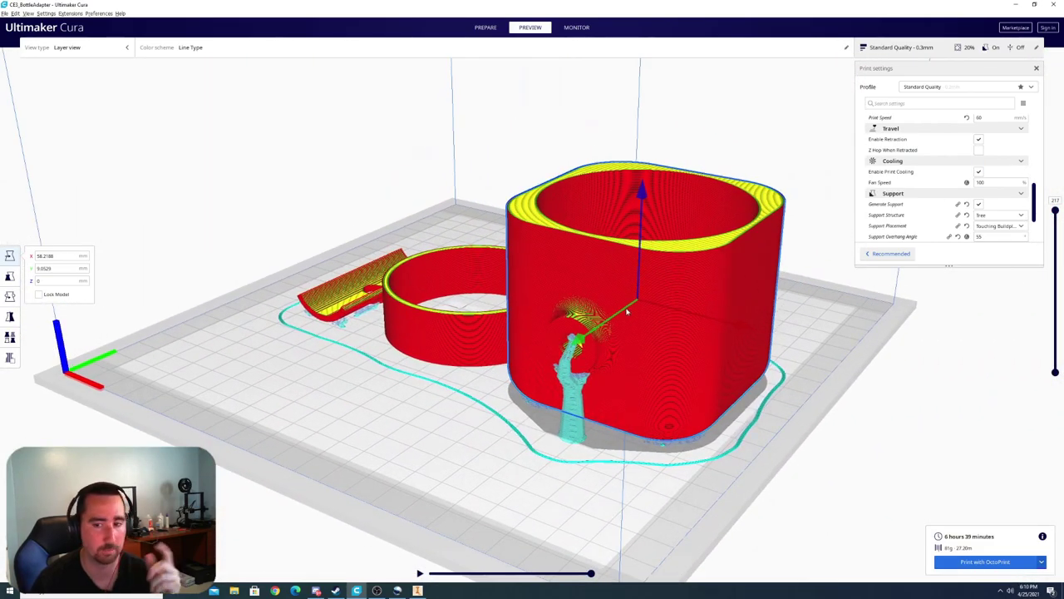
right_drag(621, 311, 758, 325)
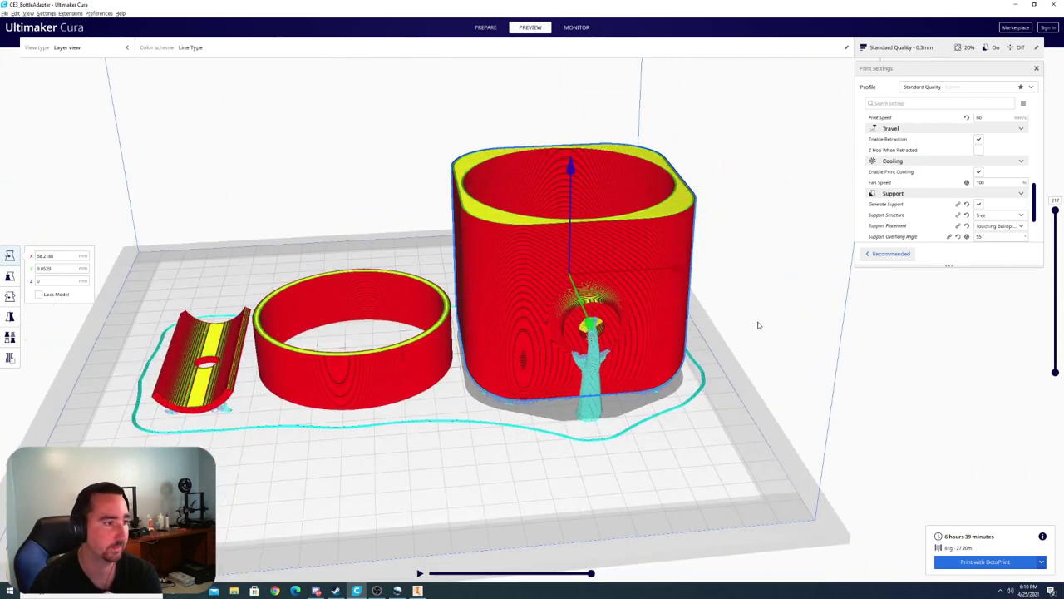